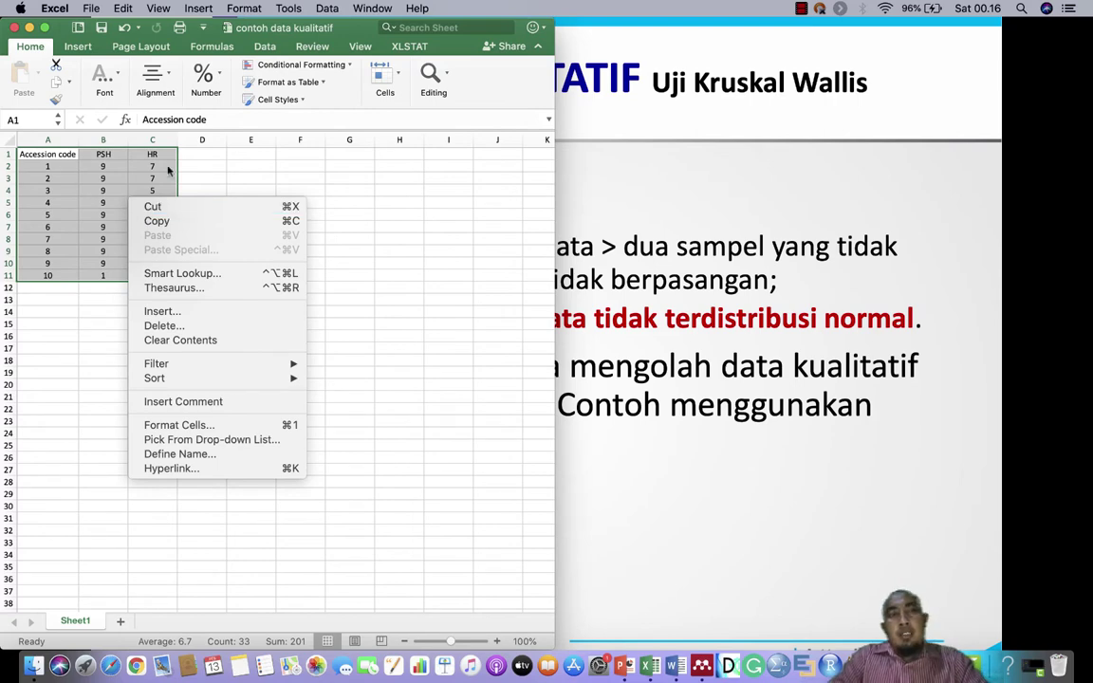
Widen the contoh data kualitatif workbook window to fill the screen and enlarge the sheet to 150%.
left_click(239, 157)
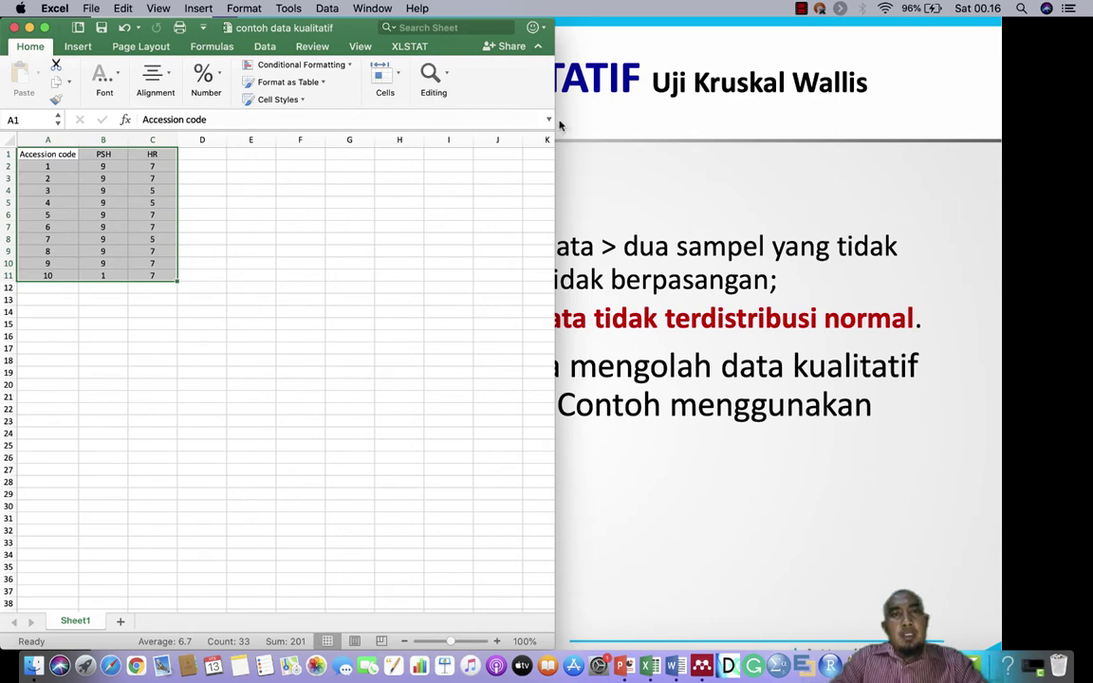
left_click_drag(782, 127, 1090, 133)
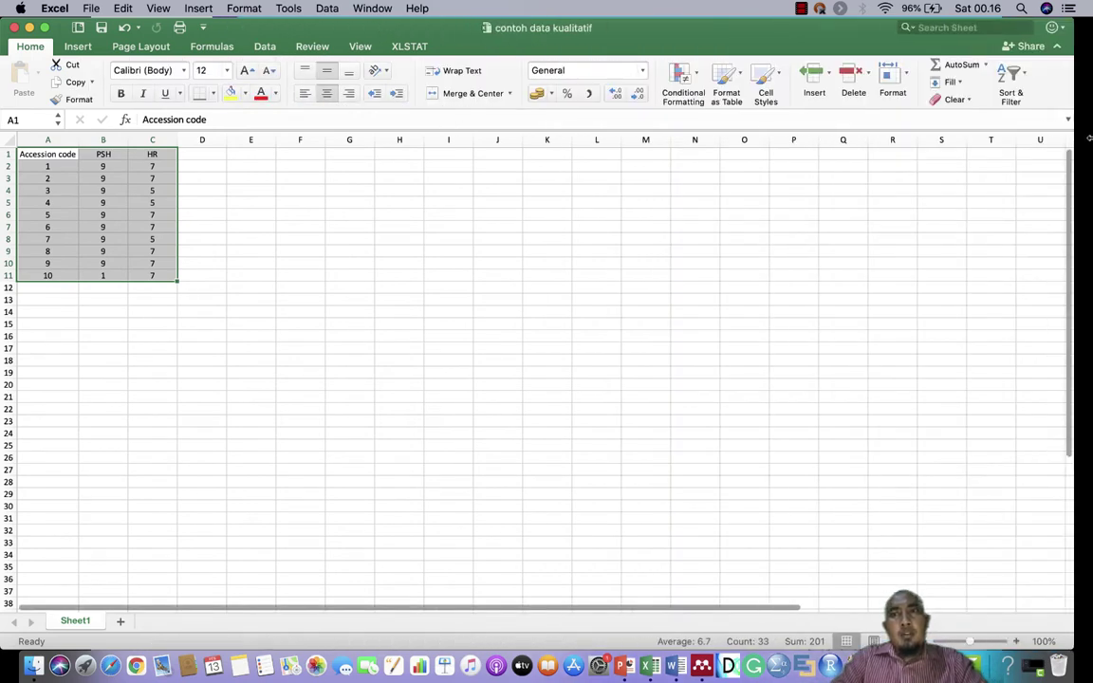
scroll(452, 190, "right", 2)
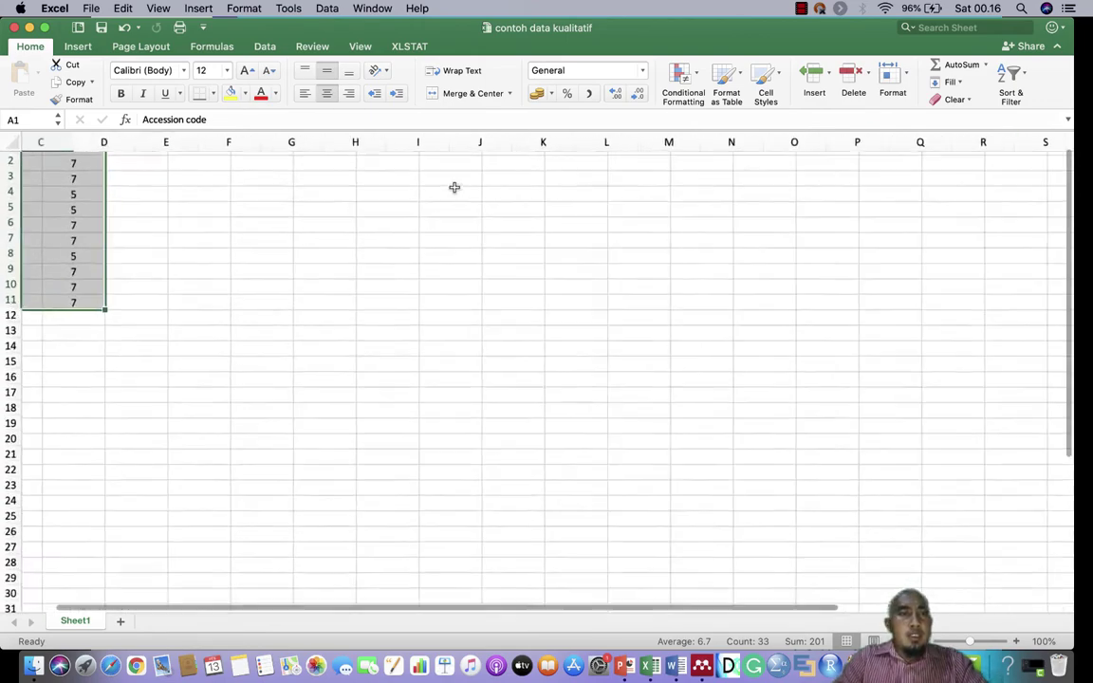
scroll(454, 187, "left", 3)
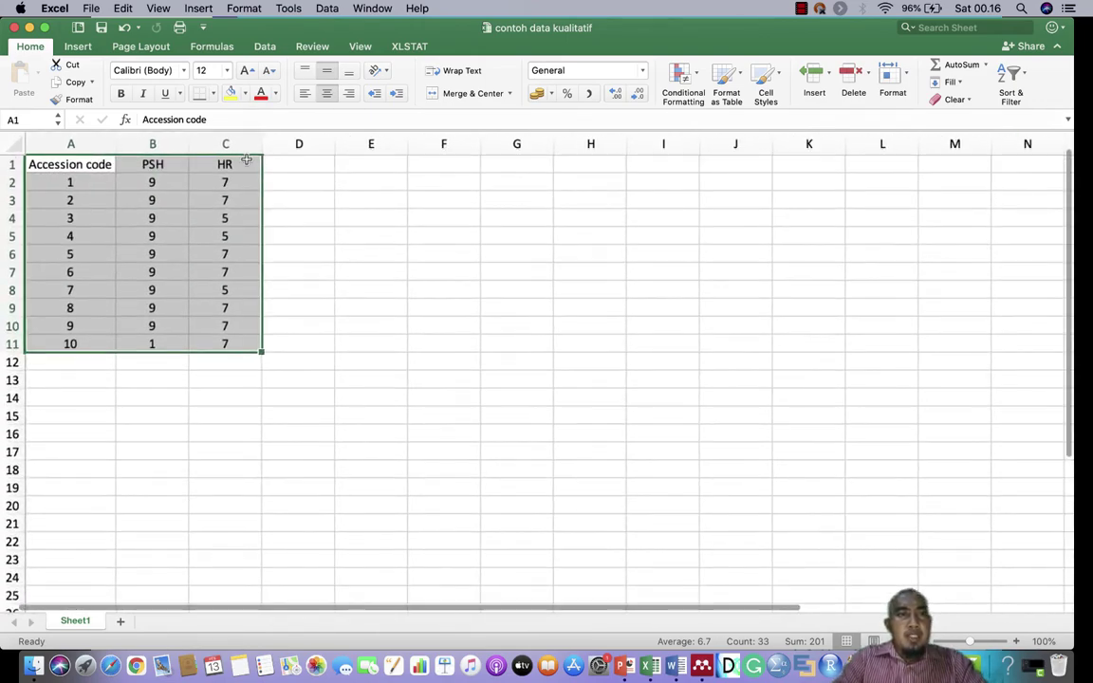
scroll(246, 162, "up", 2)
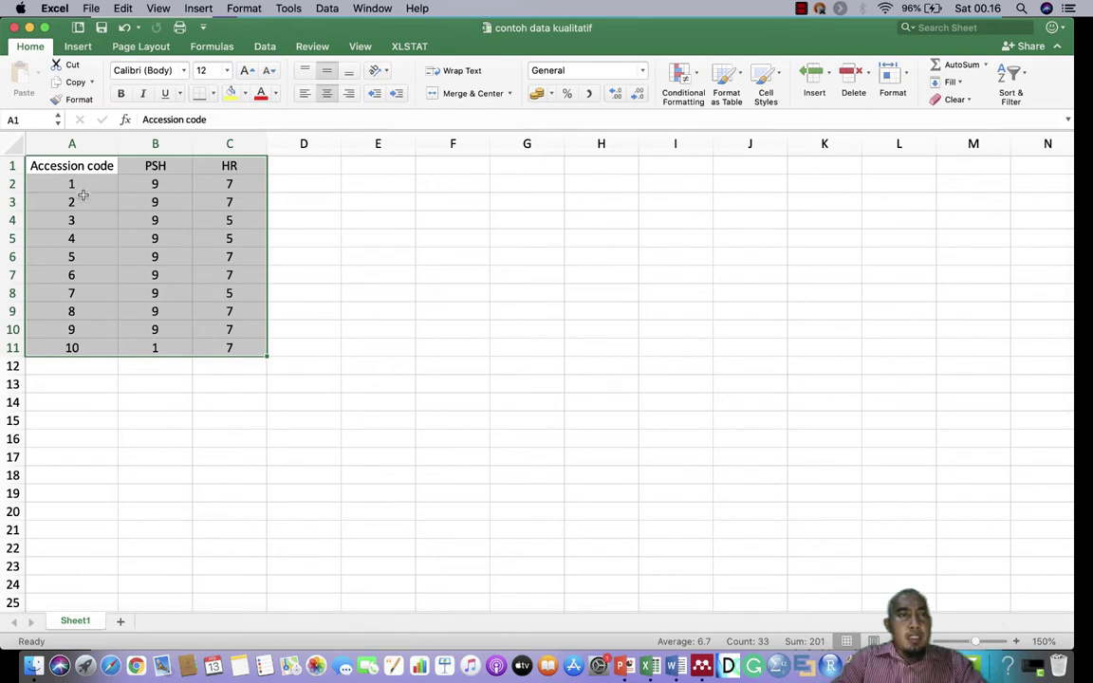
Select the data range A1:C11 with the Accession code, PSH and HR columns, including the headers.
left_click(83, 196)
left_click(84, 182)
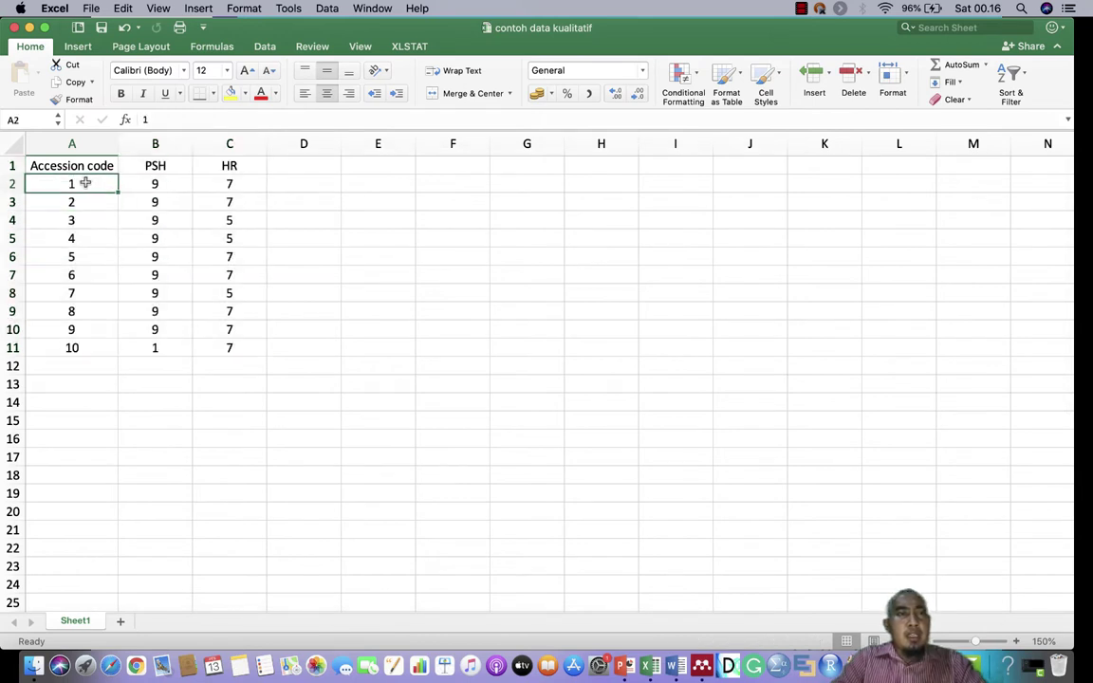
left_click(88, 166)
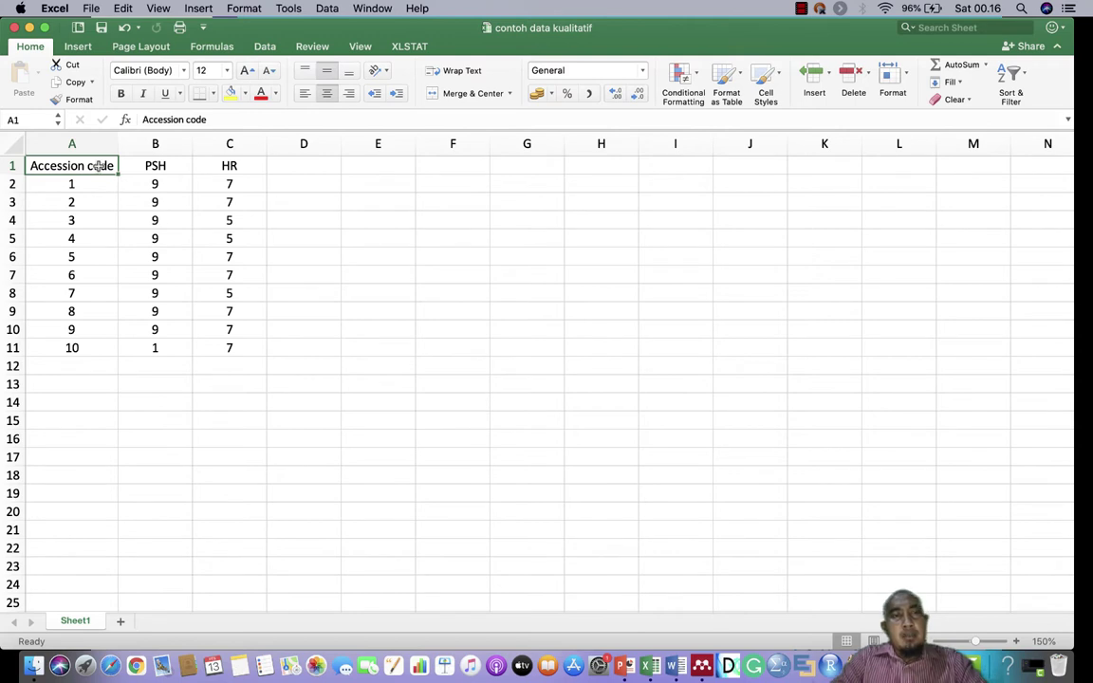
left_click_drag(100, 166, 231, 342)
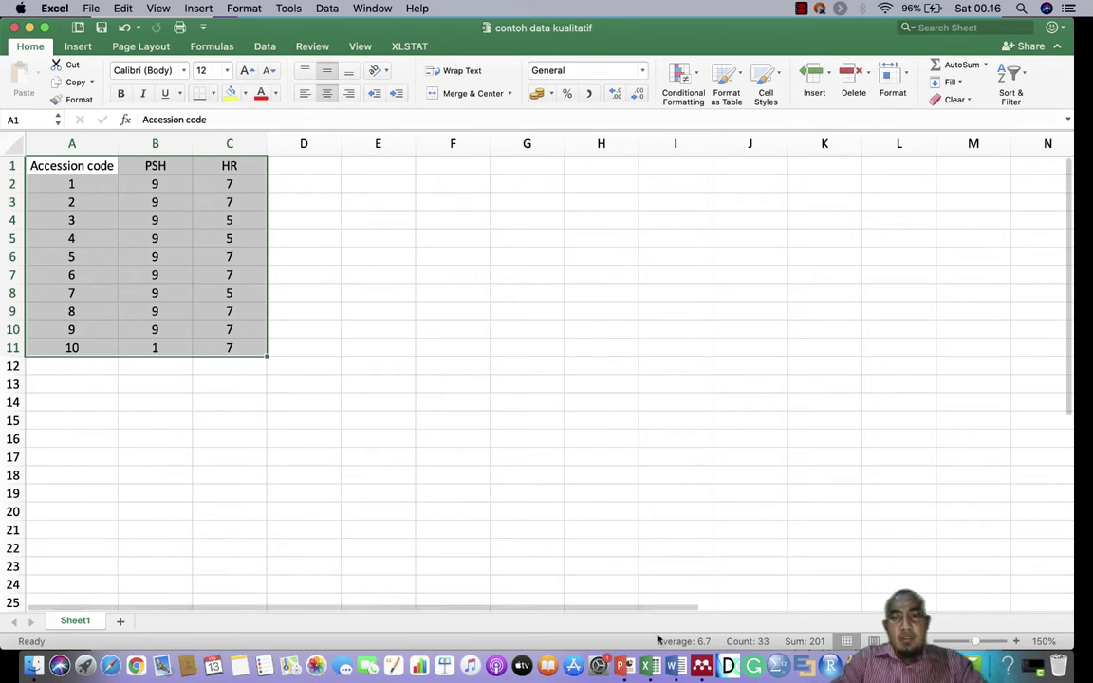
Switch to the Contoh2 document in Preview and examine its accession list, data analysis method and qualitative characters table.
right_click(945, 666)
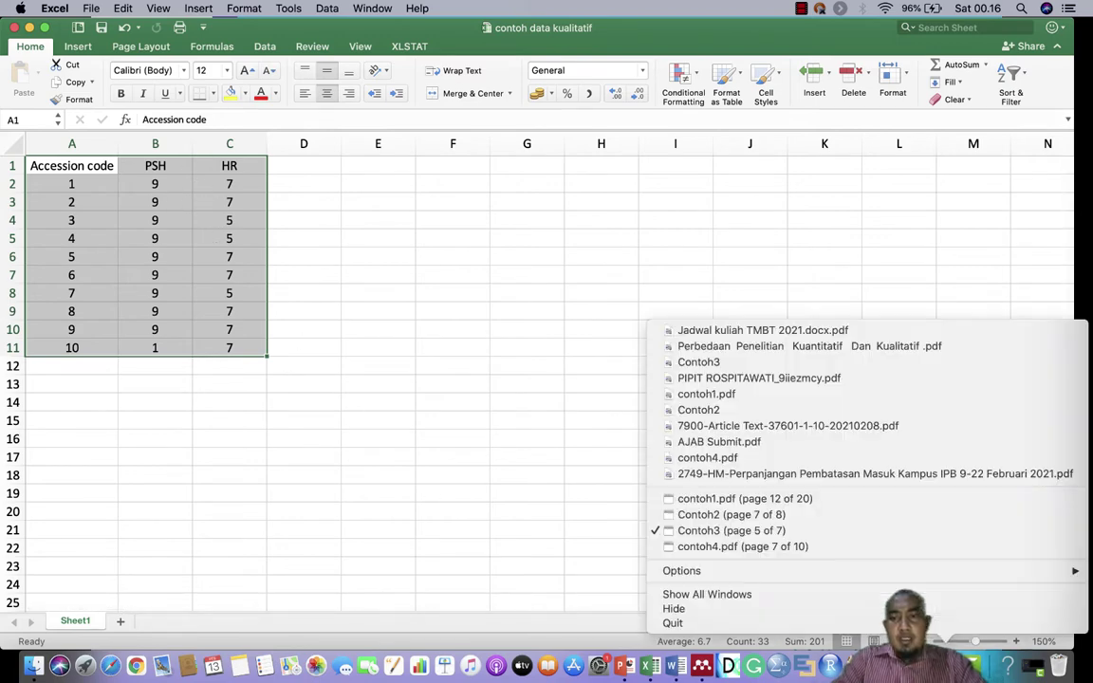
left_click(917, 517)
scroll(864, 391, "up", 10)
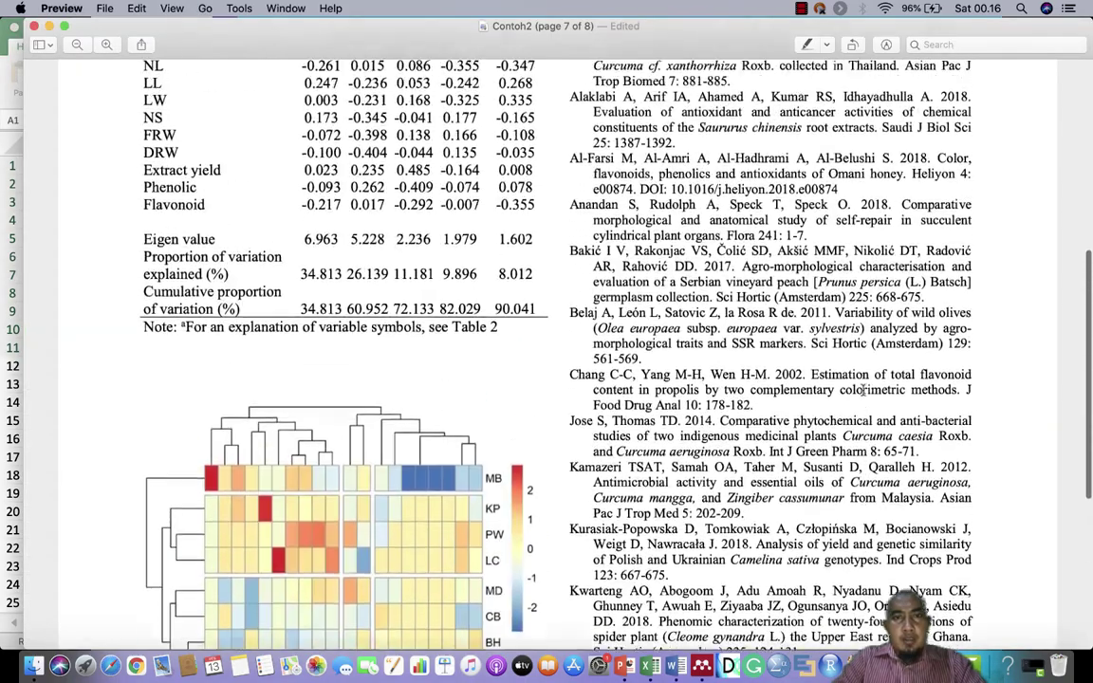
scroll(864, 391, "up", 15)
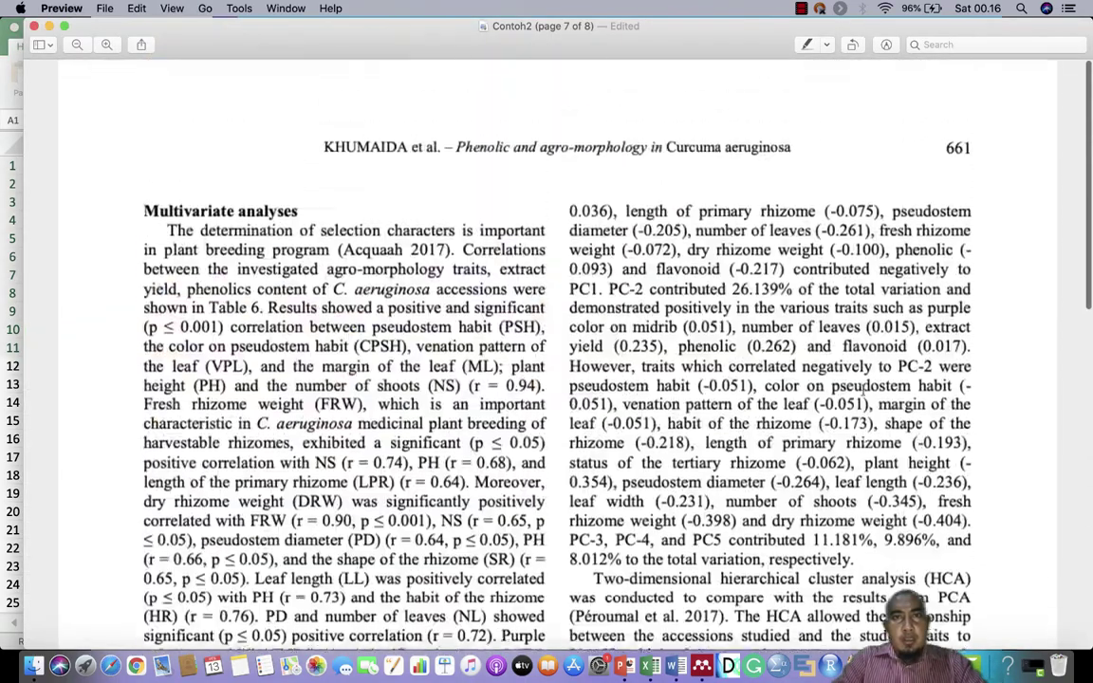
scroll(863, 389, "up", 15)
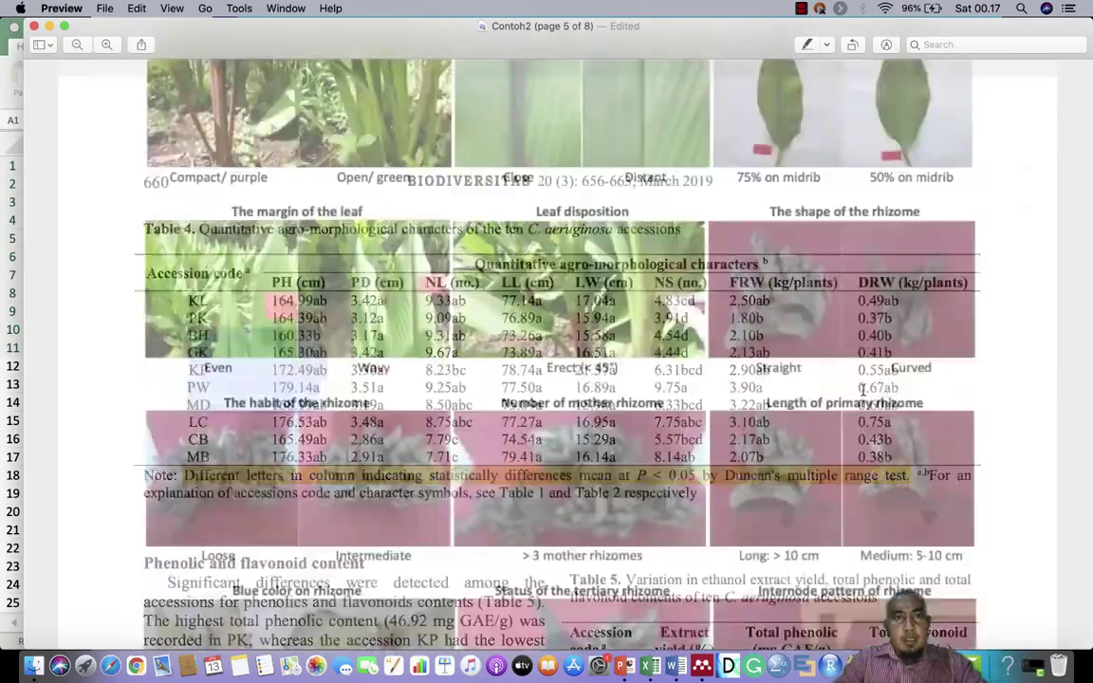
scroll(862, 390, "up", 5)
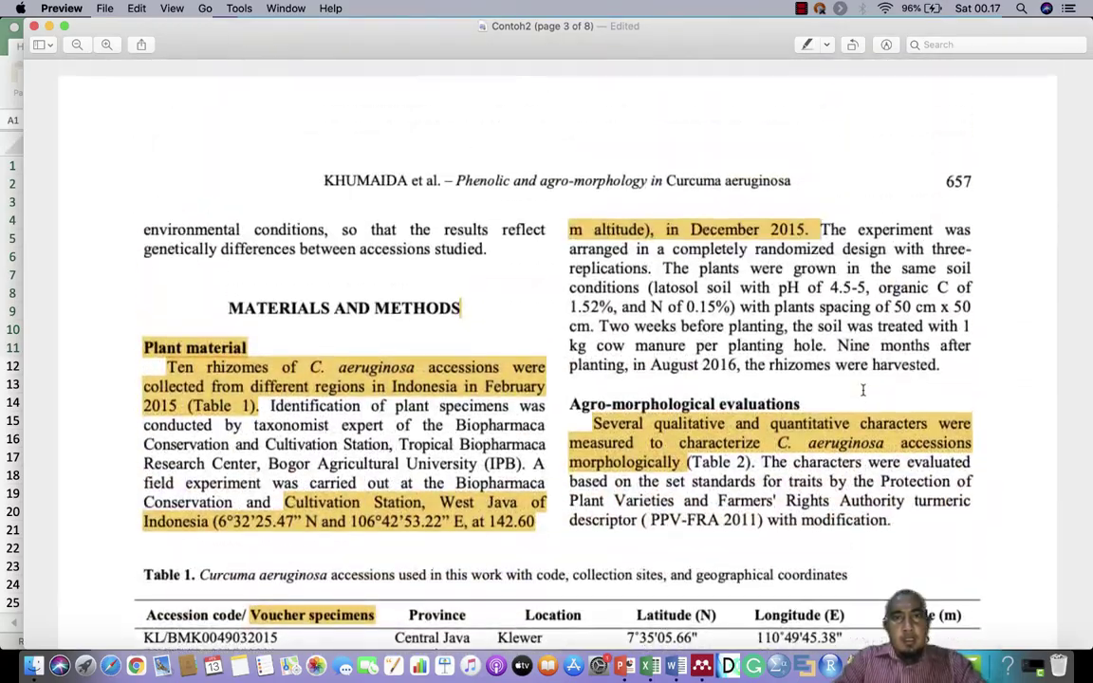
scroll(862, 387, "down", 20)
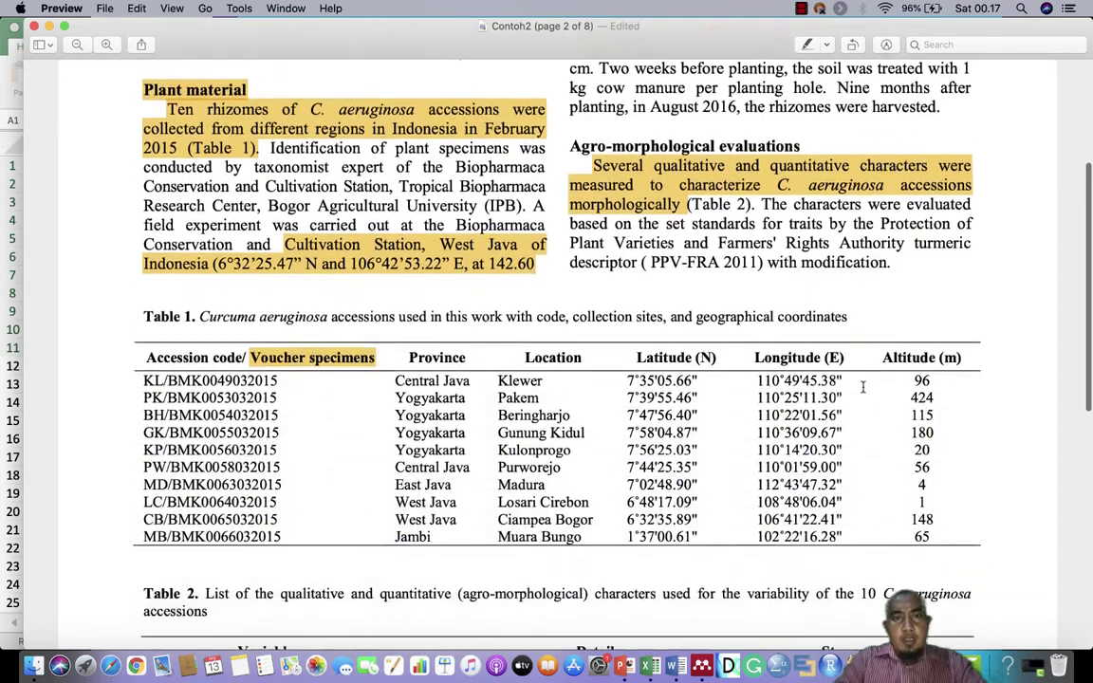
scroll(862, 387, "down", 10)
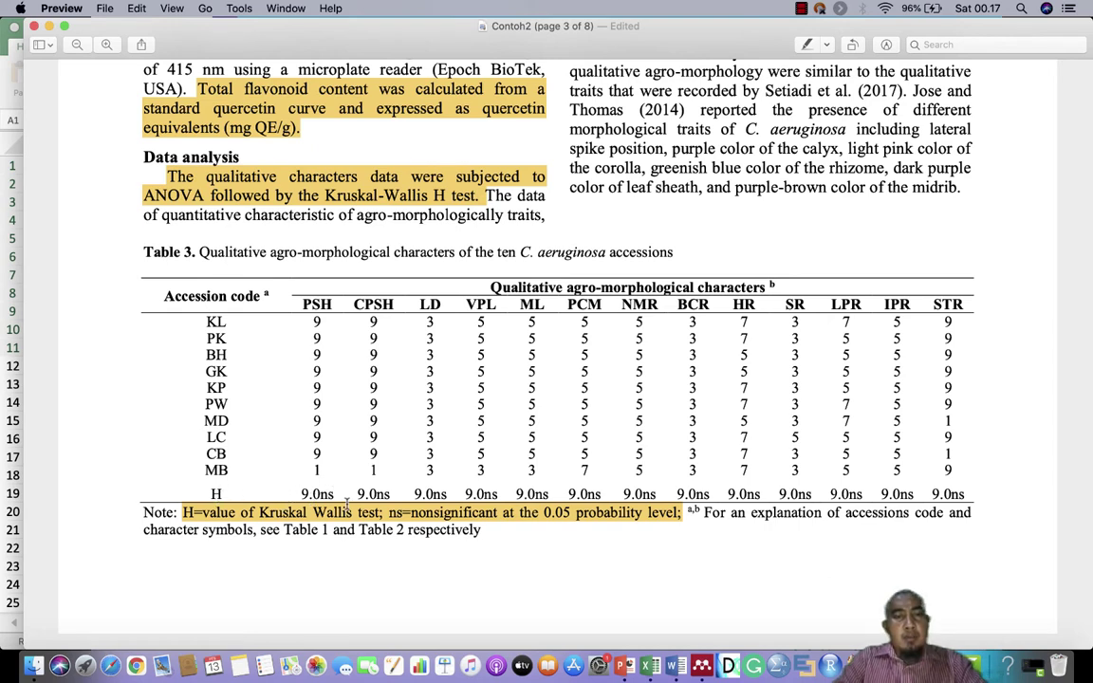
Switch back to the contoh data kualitatif workbook in Excel and copy the range A1:C11 with its headers.
key("ctrl+Up")
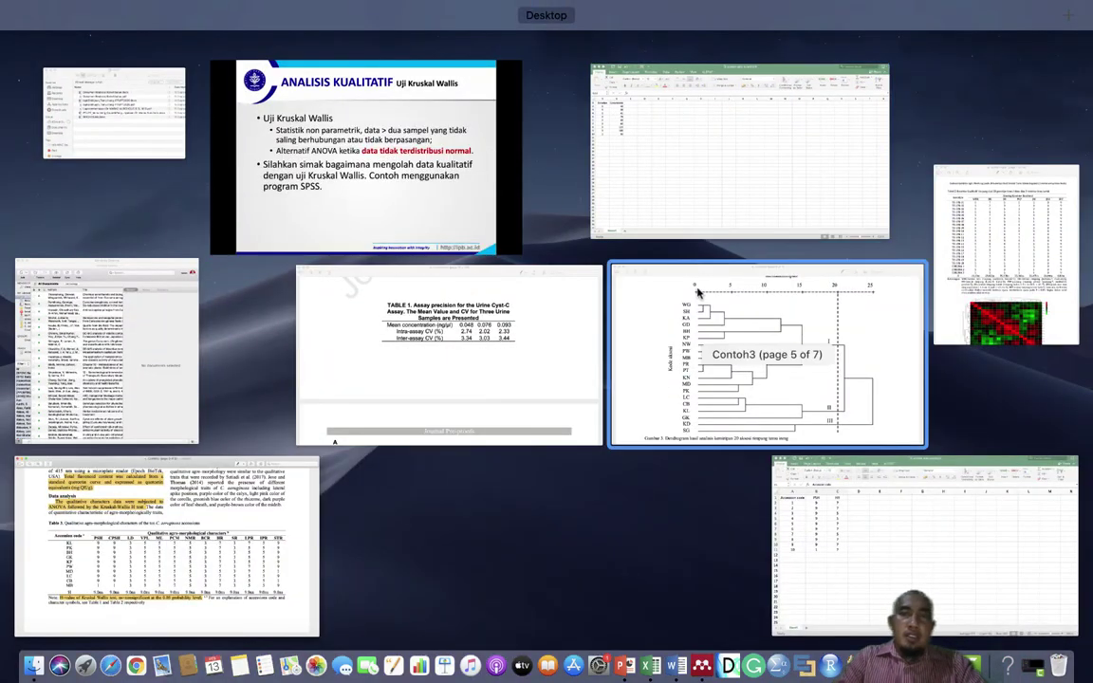
left_click(890, 514)
key("super+a")
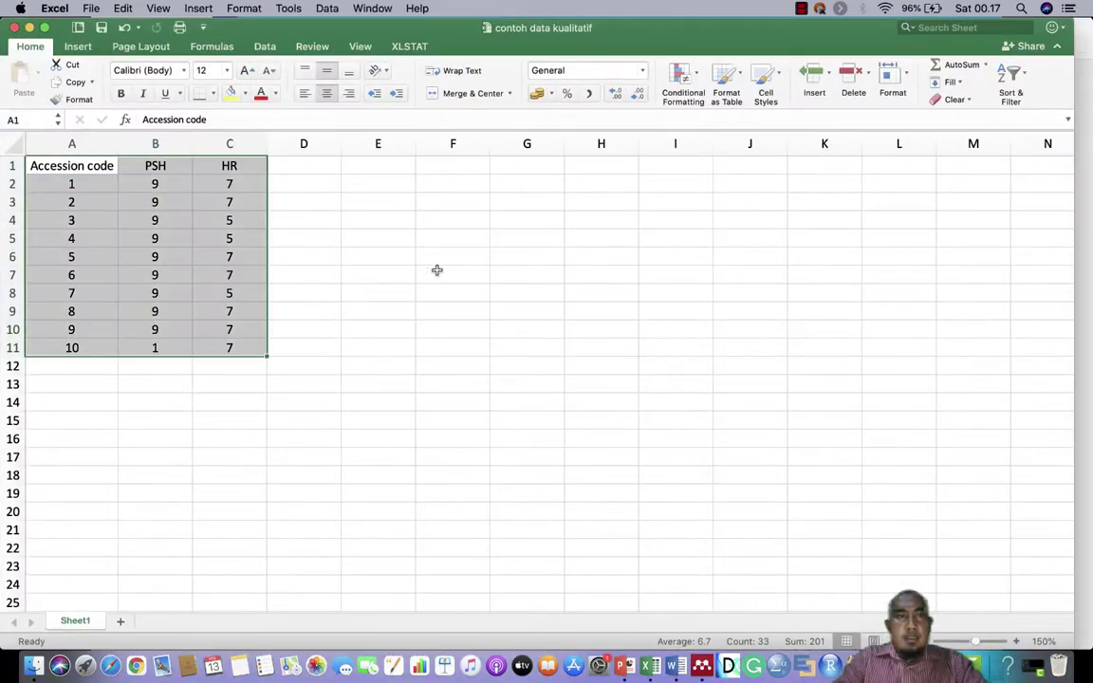
right_click(193, 229)
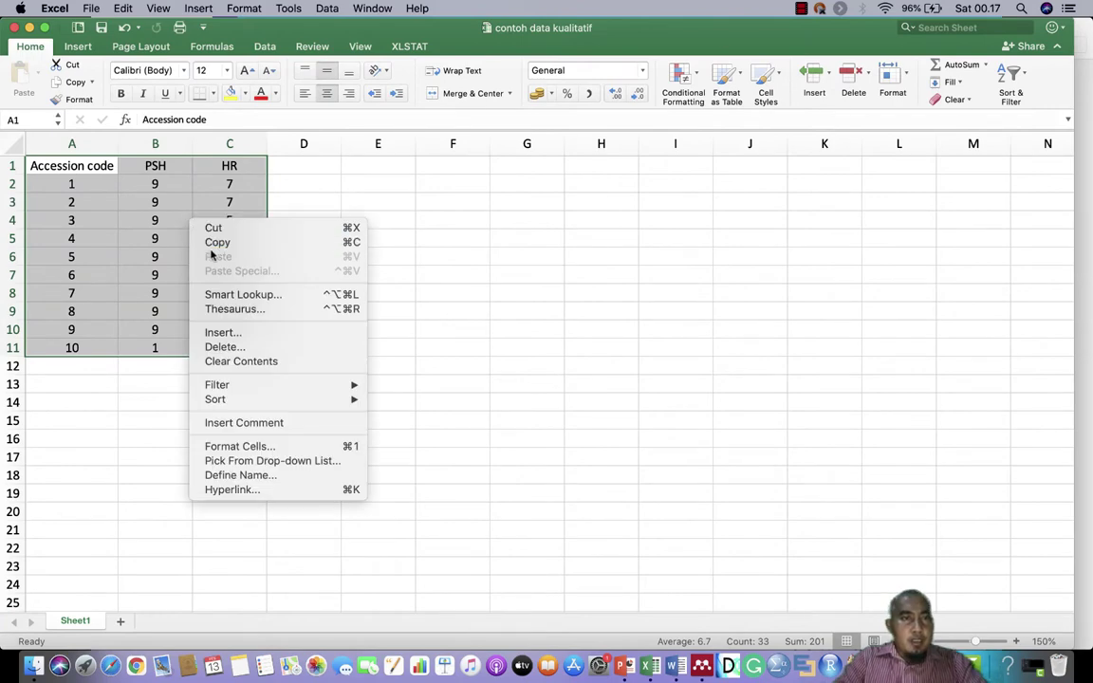
left_click(216, 242)
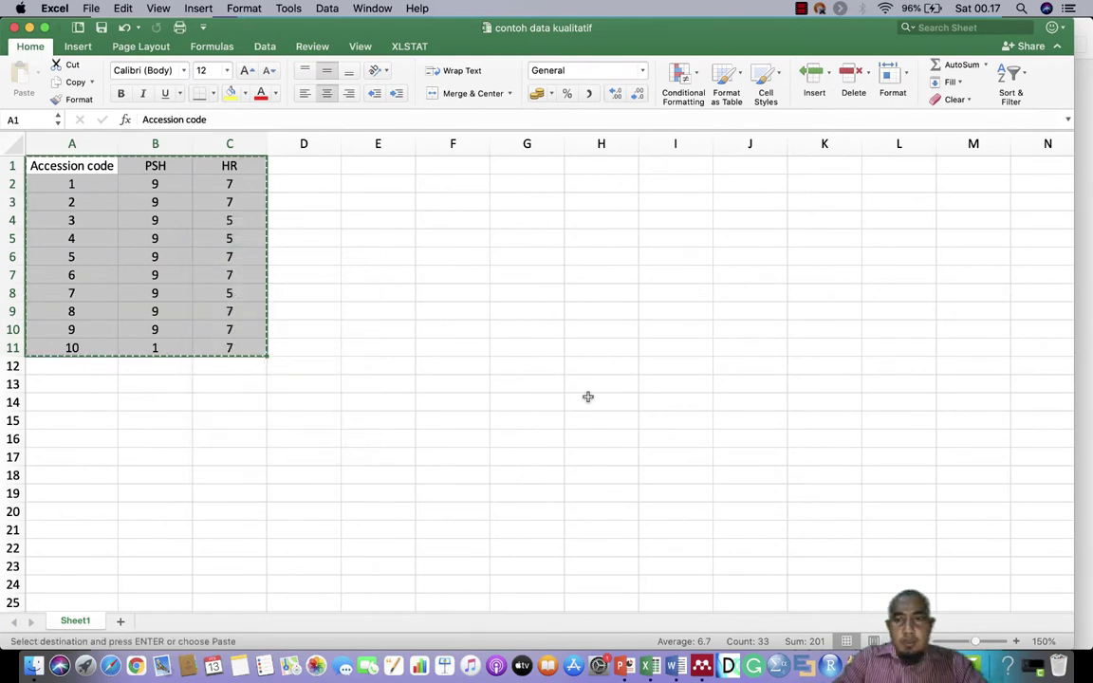
Launch SPSS Statistics, dismiss its welcome dialog and move the empty Data Editor window aside.
left_click(780, 667)
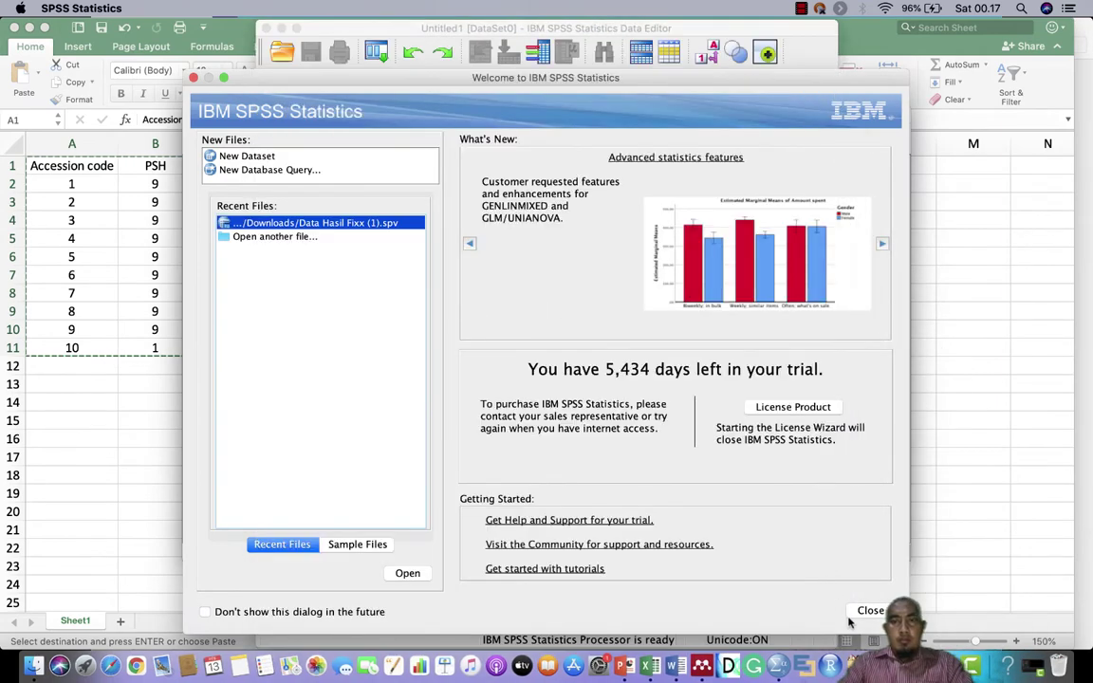
left_click(871, 611)
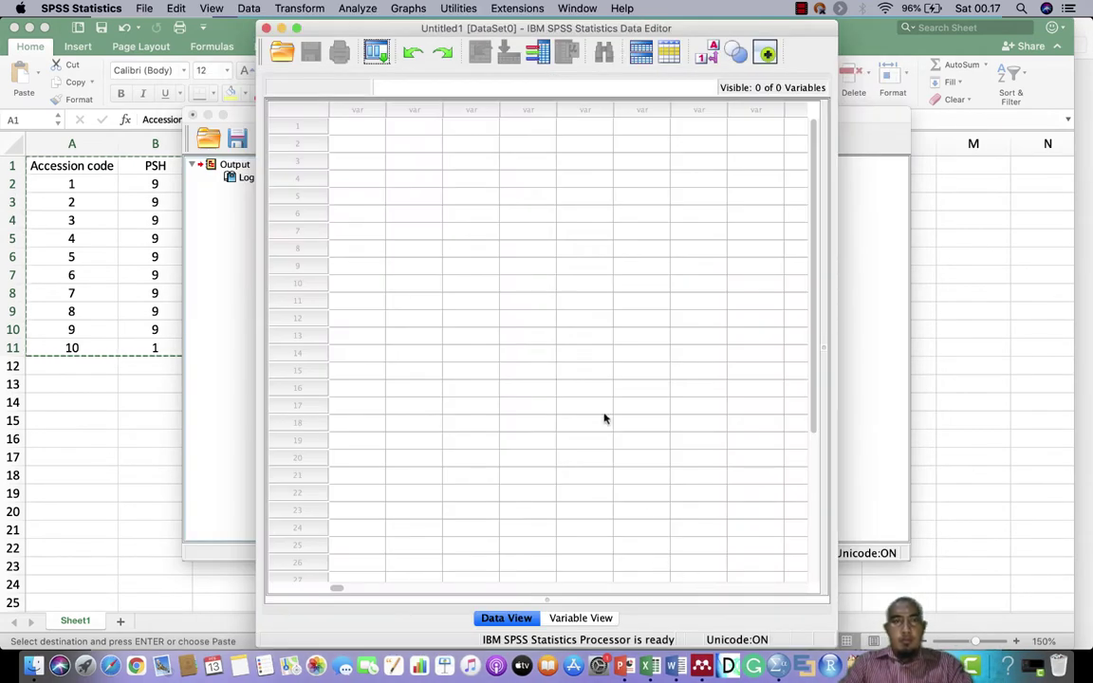
left_click_drag(441, 28, 187, 6)
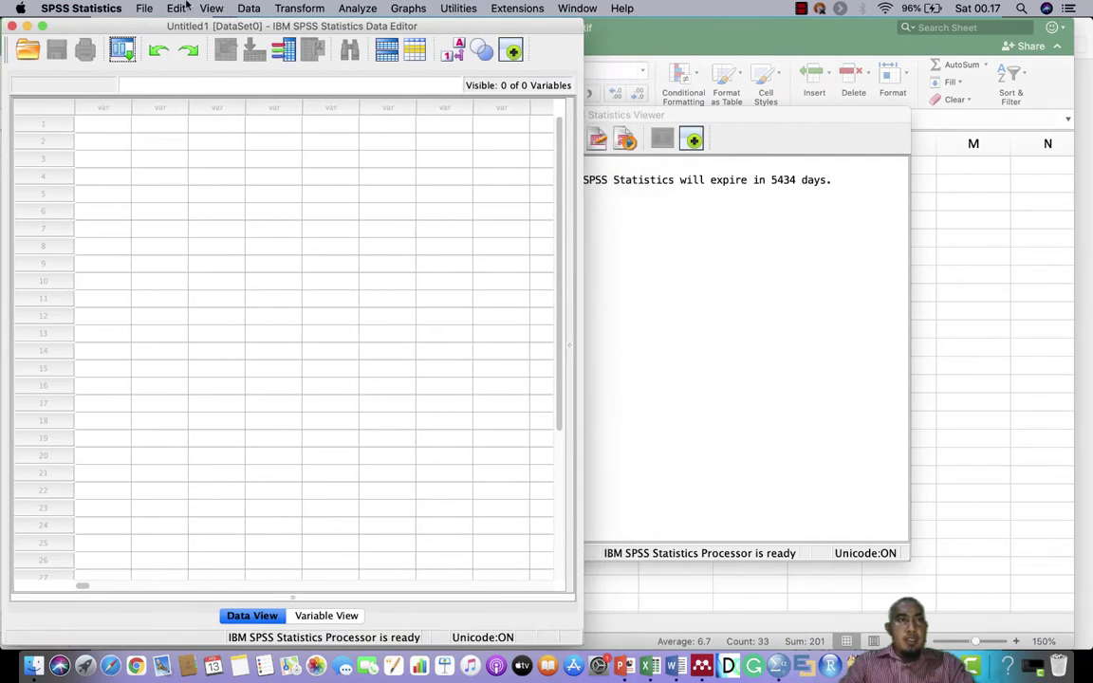
Paste the copied data together with its variable names, starting at the first cell of the empty dataset.
left_click(110, 125)
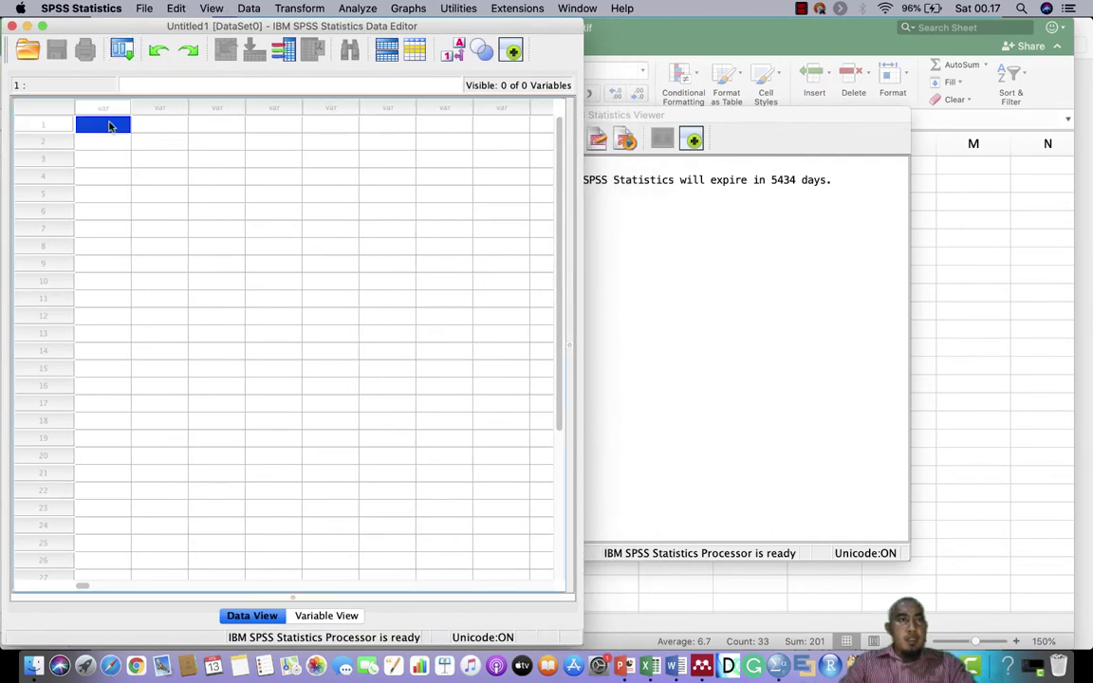
left_click(178, 8)
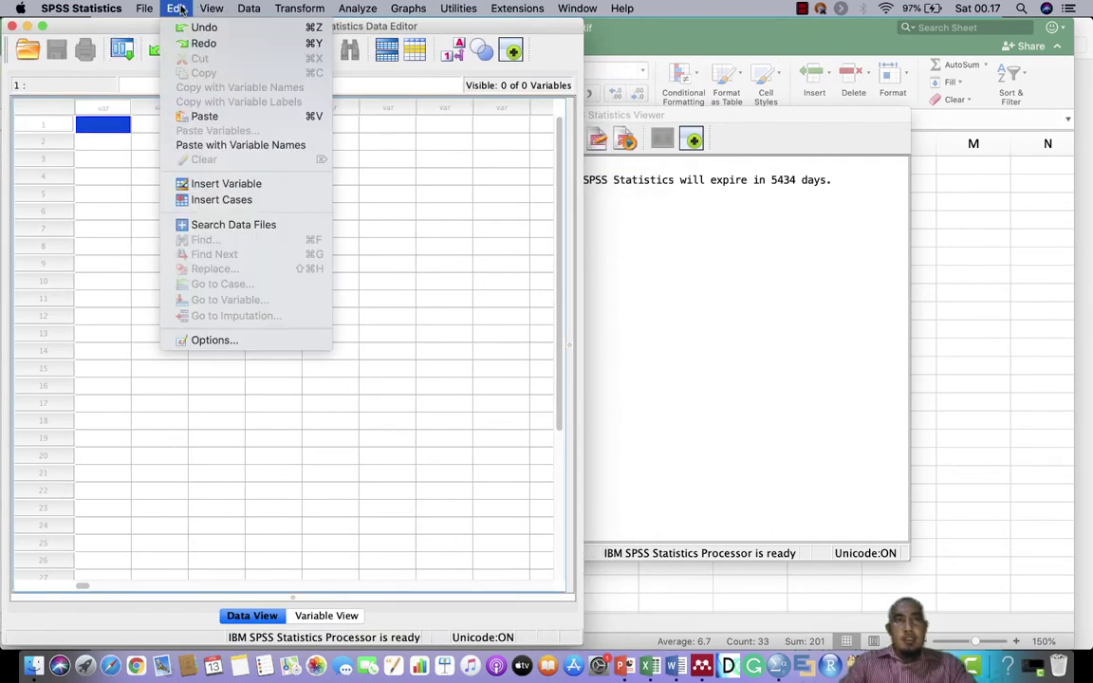
left_click(226, 145)
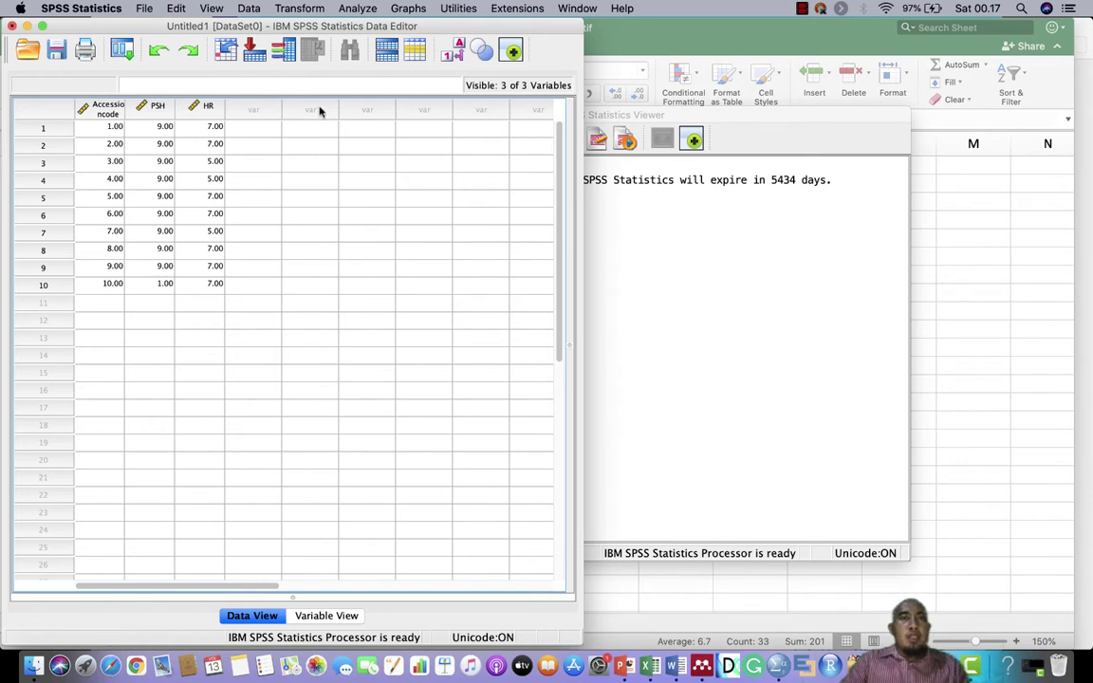
Open the legacy nonparametric test for K independent samples.
left_click(360, 8)
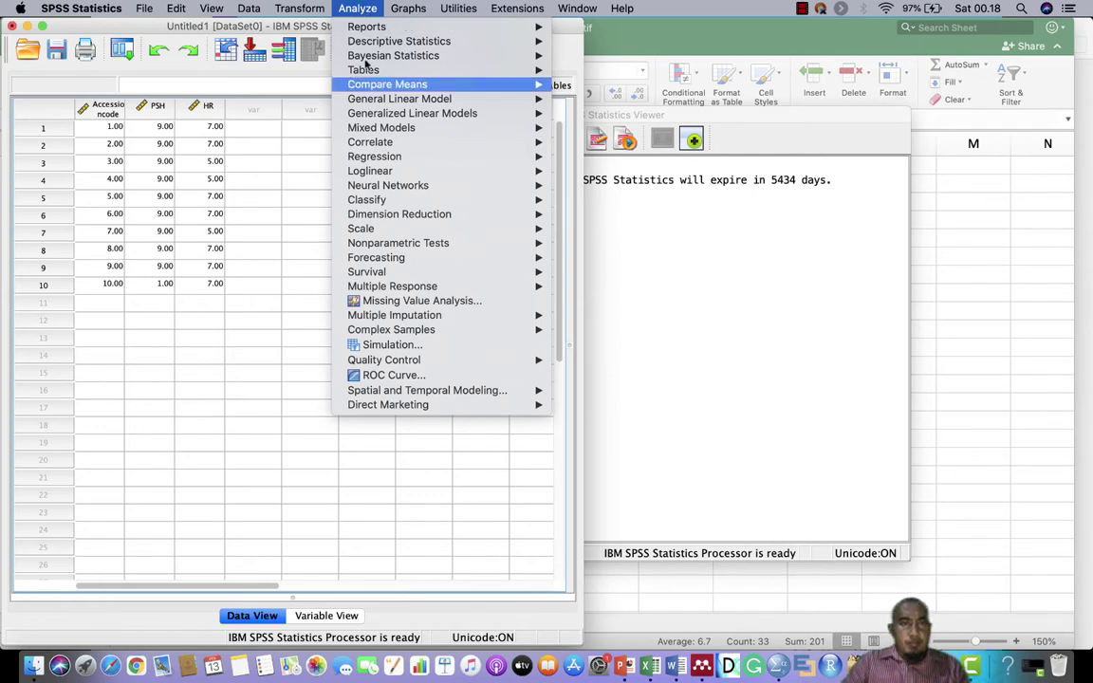
mouse_move(384, 156)
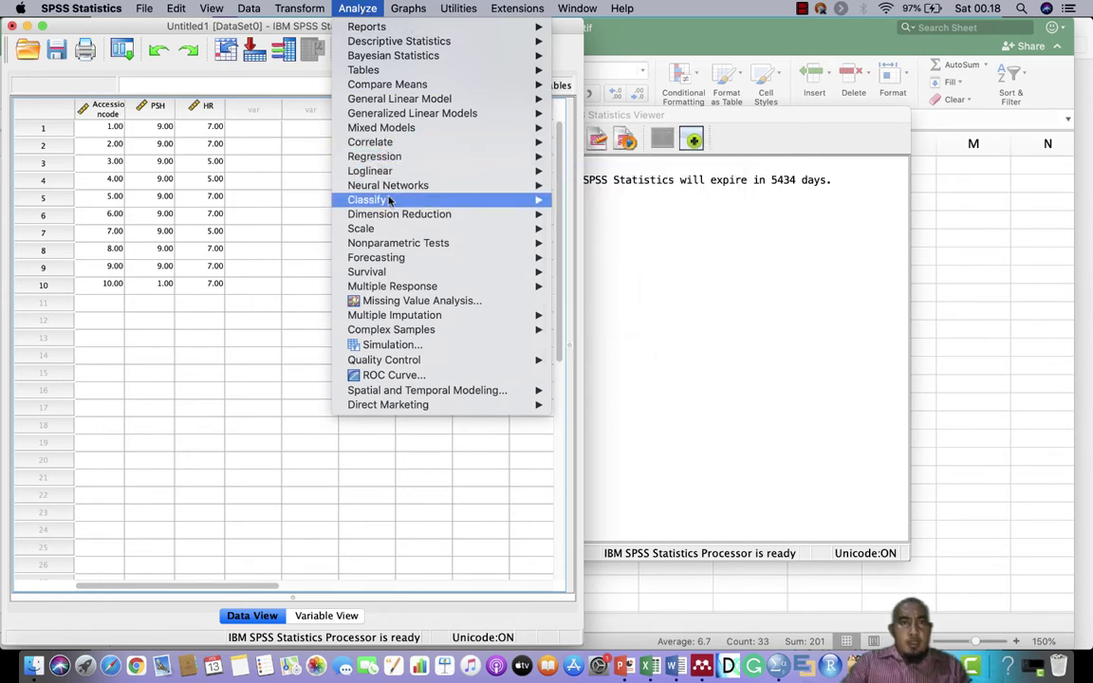
mouse_move(398, 243)
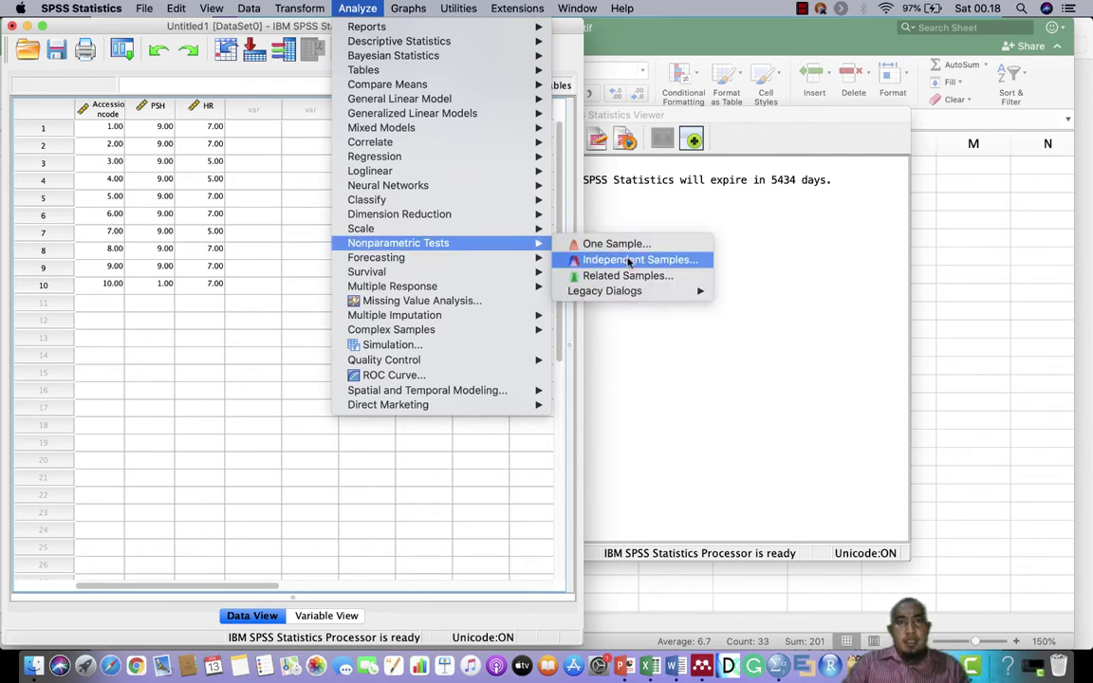
mouse_move(671, 296)
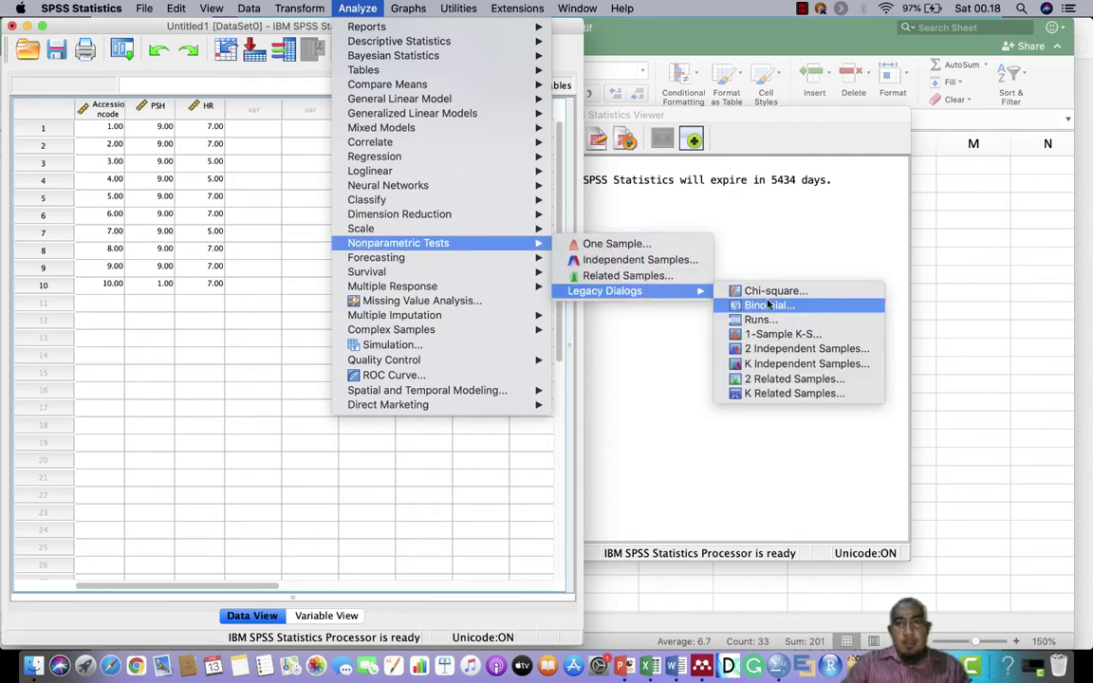
left_click(783, 366)
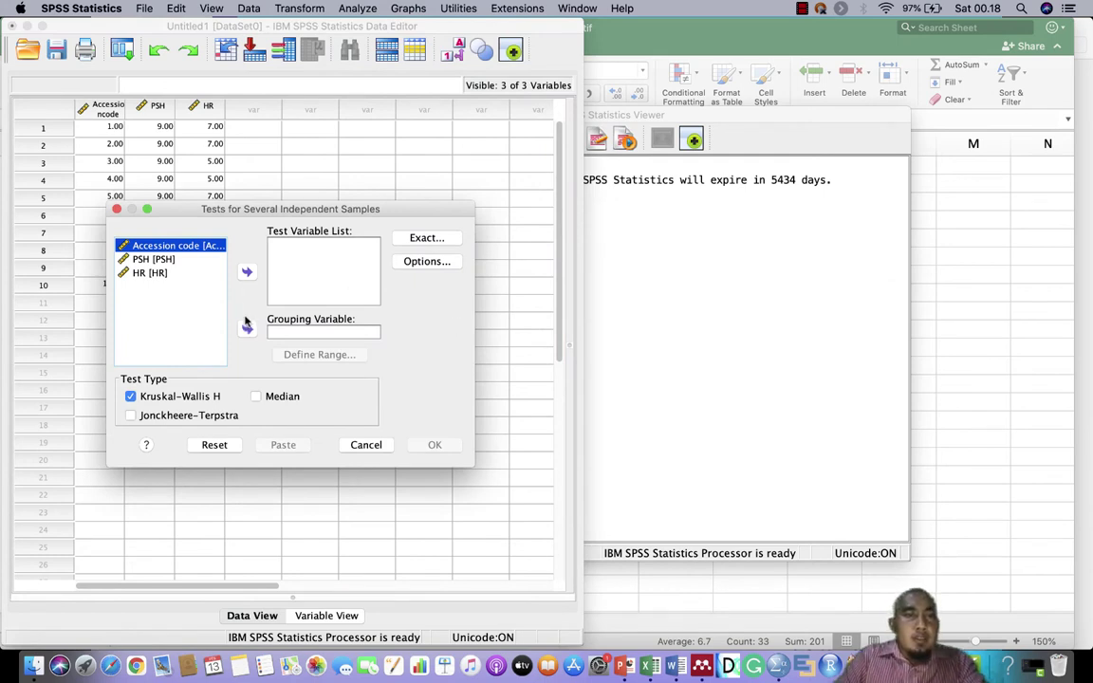
Assign Accession code as the grouping variable and define its range from minimum 1 to maximum 10.
left_click(247, 327)
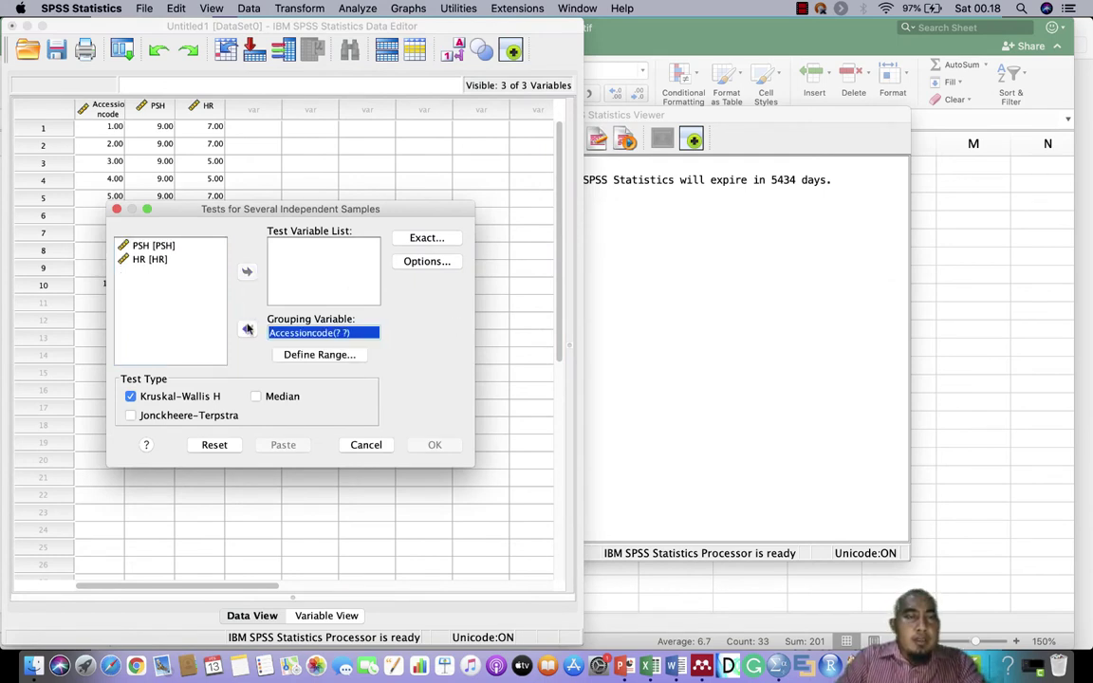
left_click(321, 355)
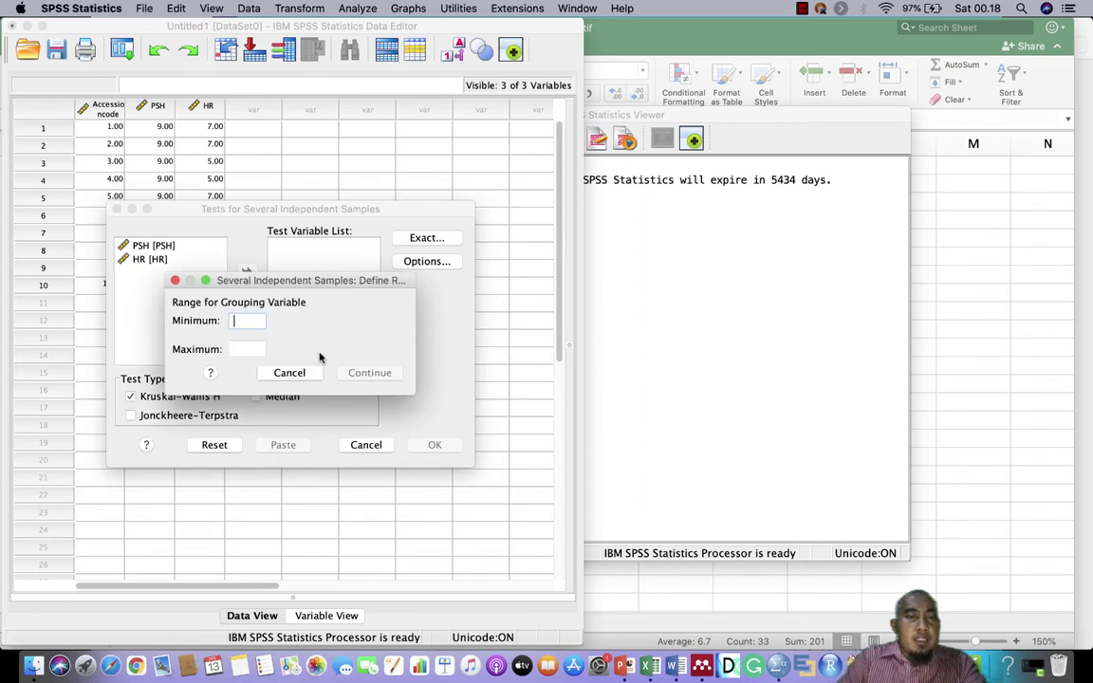
left_click(253, 349)
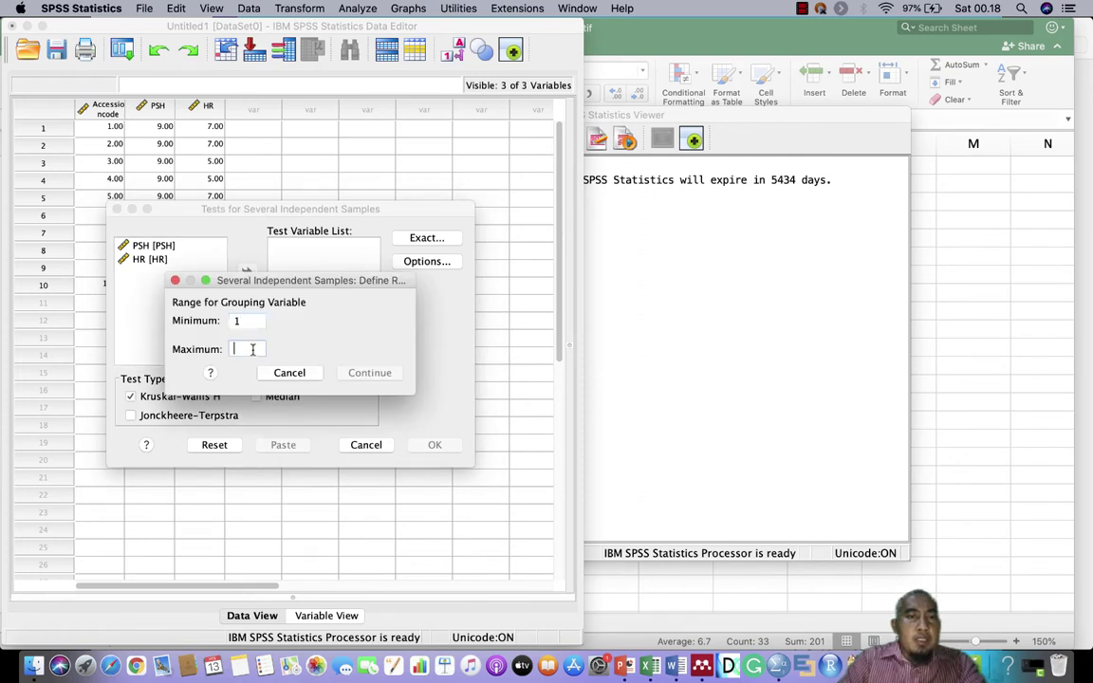
type("10")
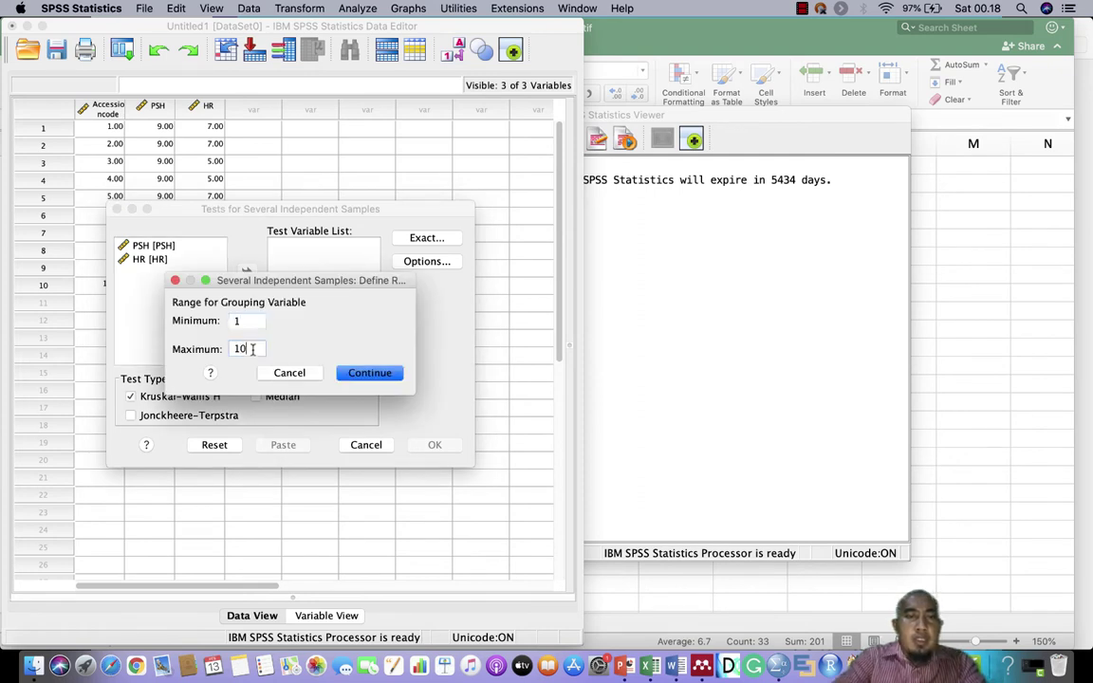
left_click(372, 374)
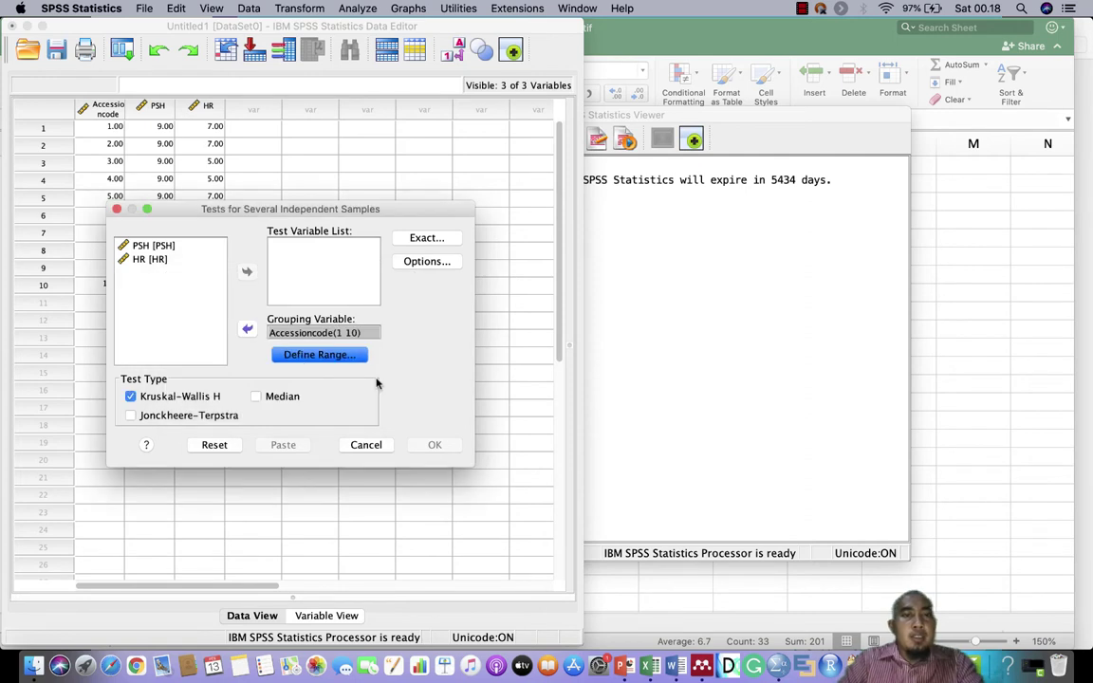
Add PSH and HR as the test variables and run the Kruskal-Wallis H test.
left_click(165, 247)
left_click(163, 259, "shift")
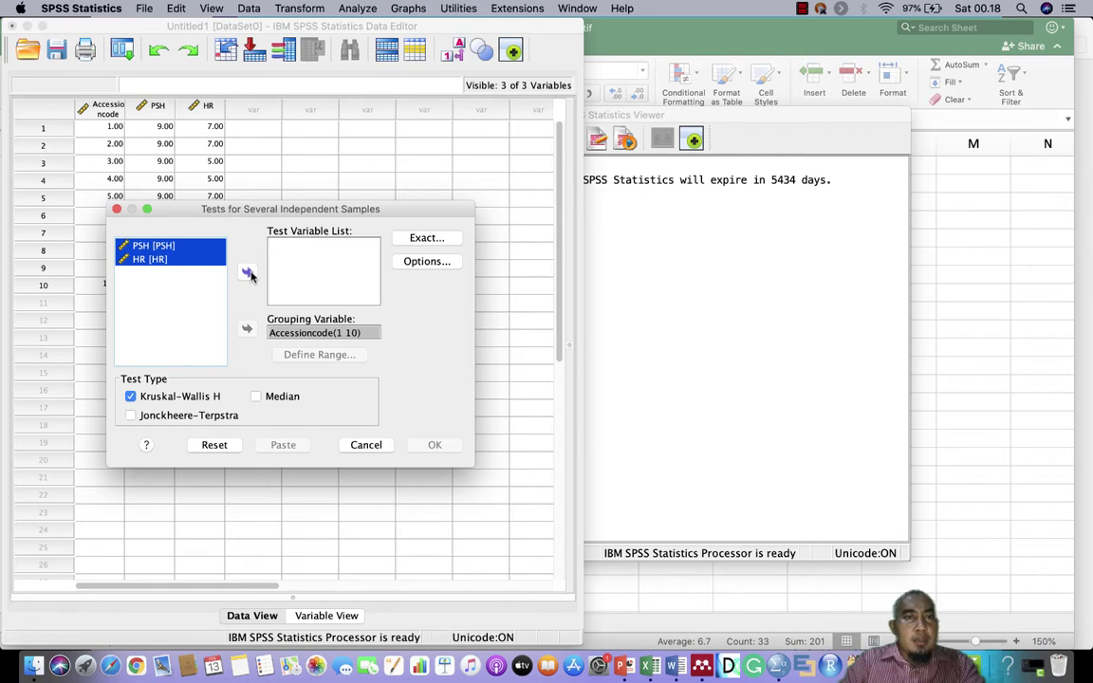
left_click(248, 274)
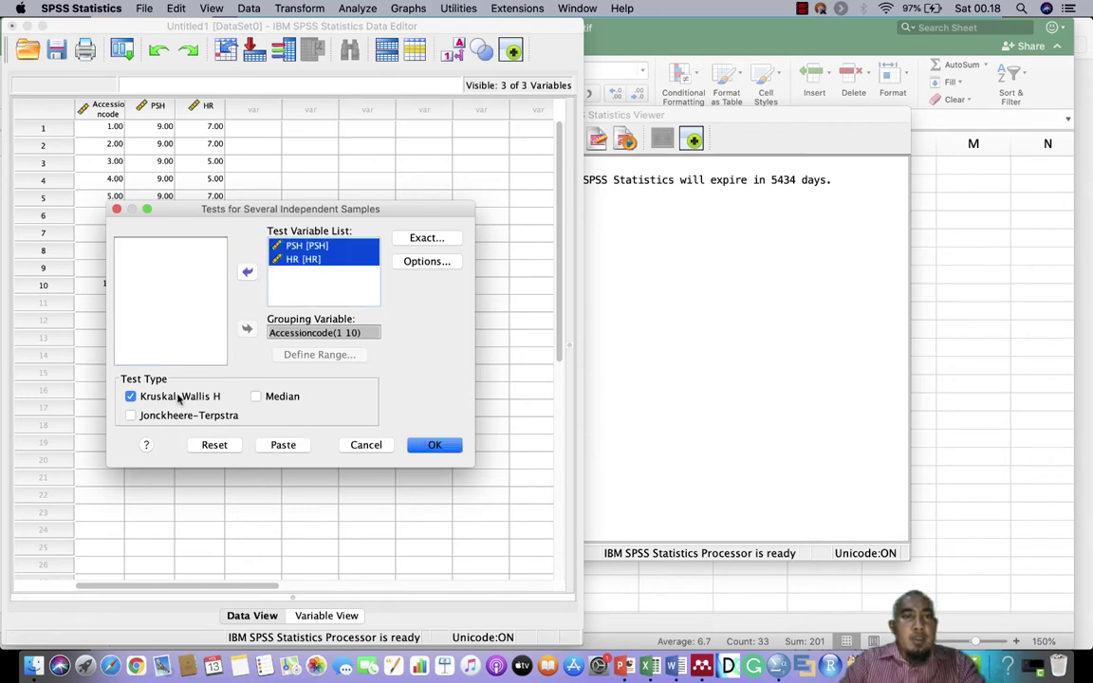
left_click(436, 445)
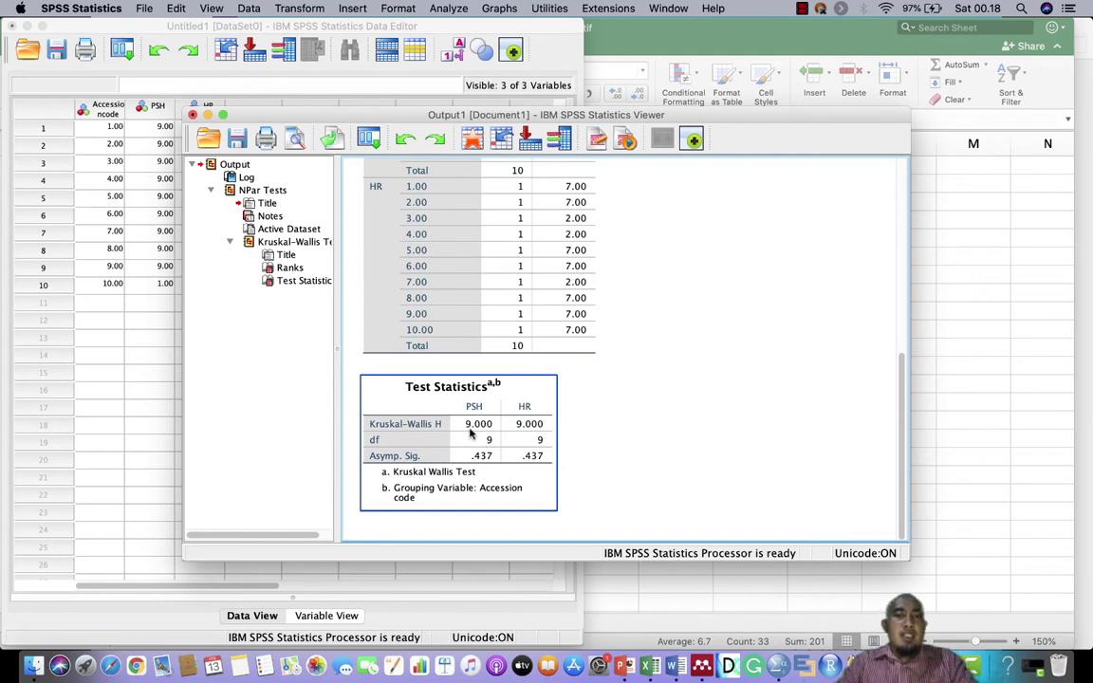
Examine the Kruskal-Wallis H and Asymp. Sig. values for PSH and HR in the Test Statistics table.
left_click(646, 500)
left_click(531, 451)
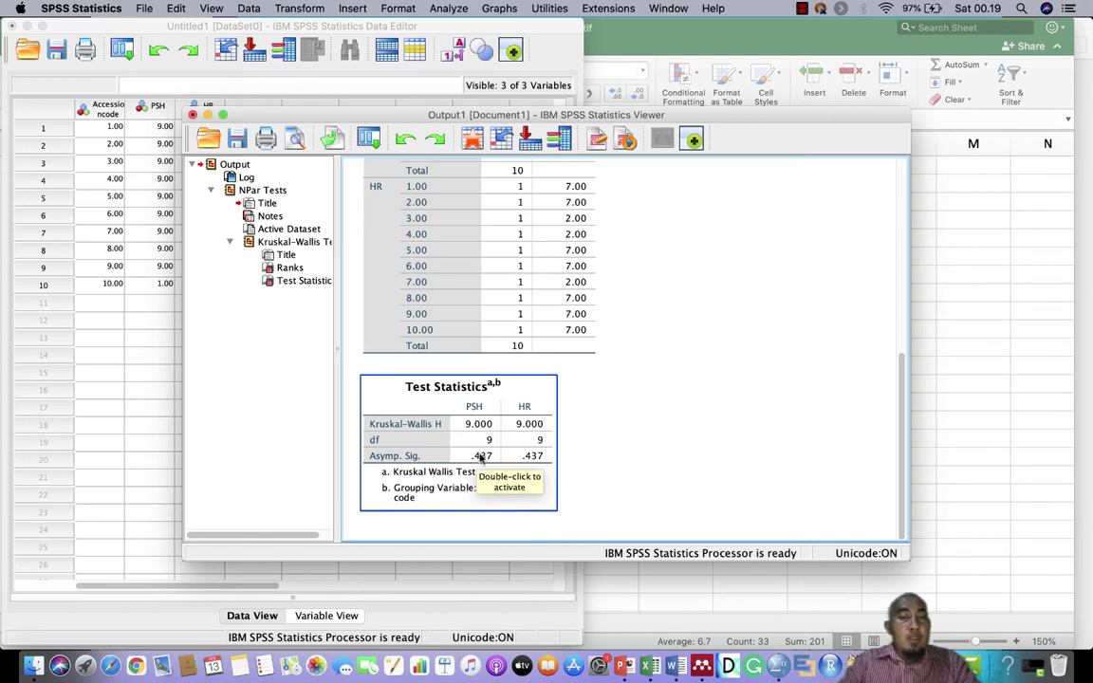
left_click(619, 465)
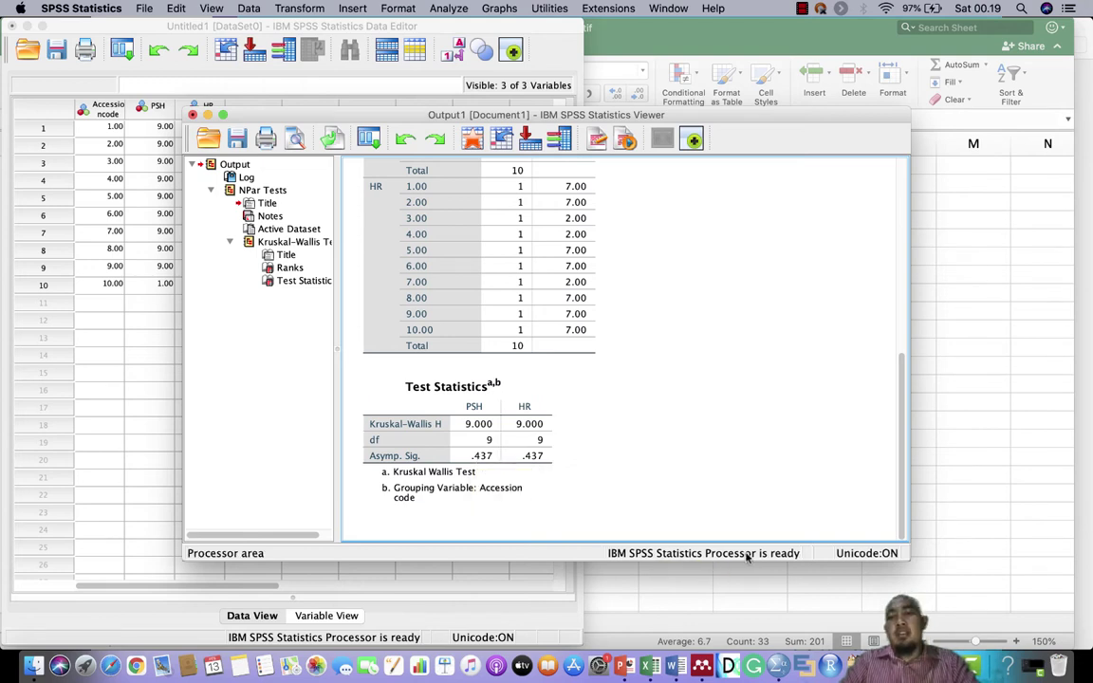
left_click(532, 456)
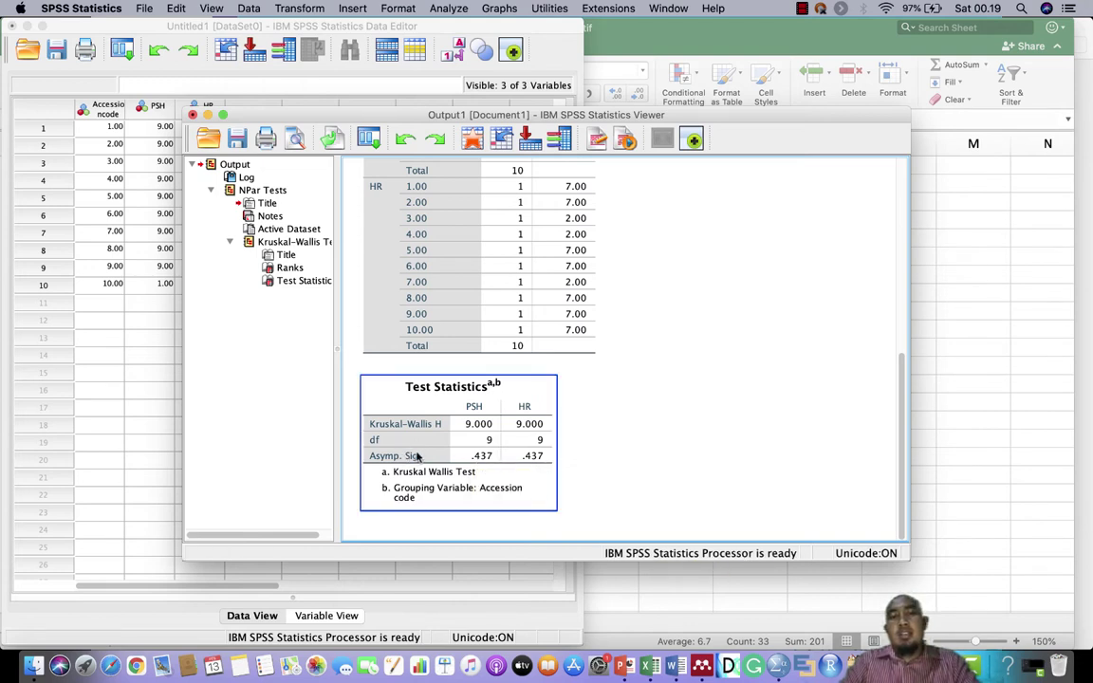
left_click(351, 360)
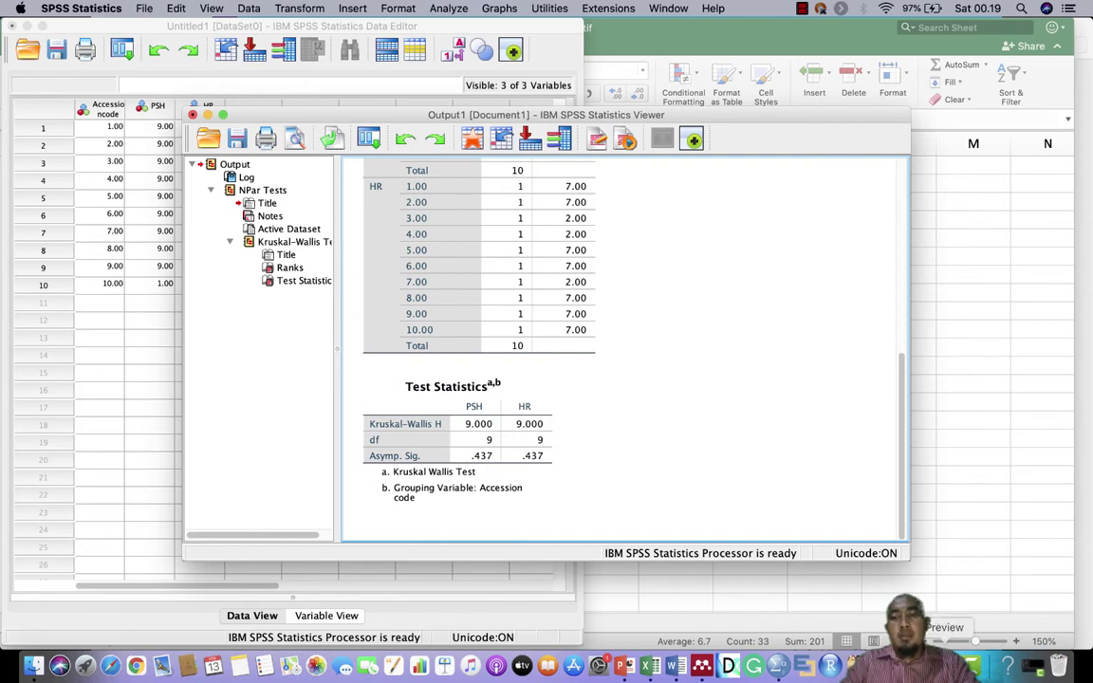
Switch to the article in Preview and select the H value under PSH in Table 3 for comparison.
key("super+Tab")
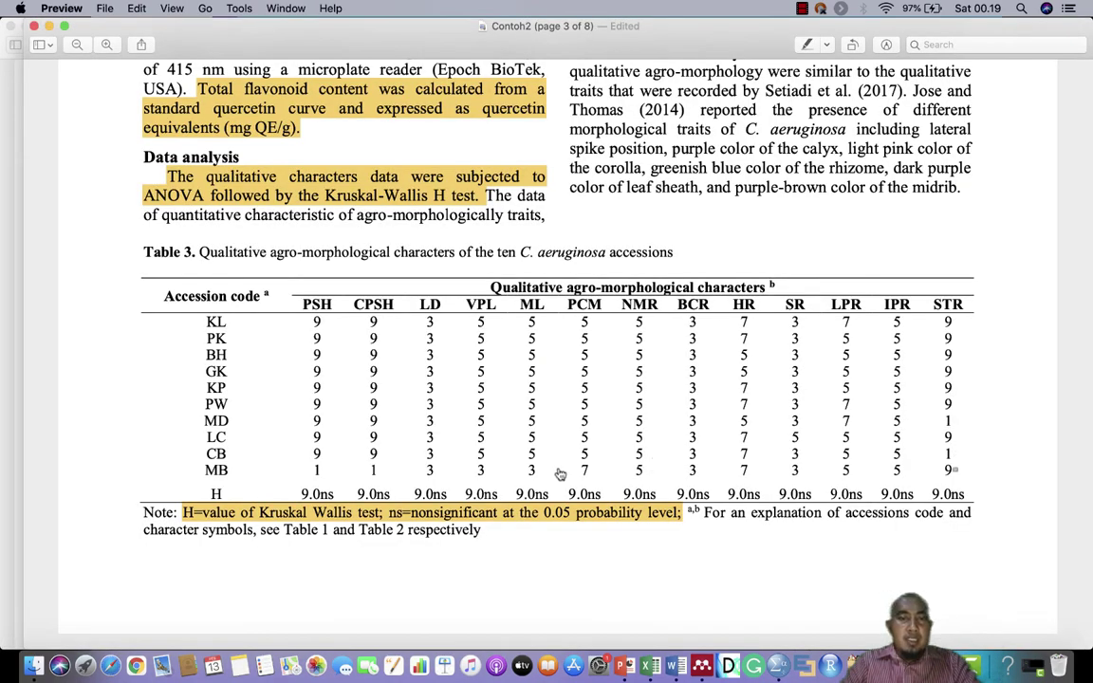
left_click_drag(301, 493, 339, 493)
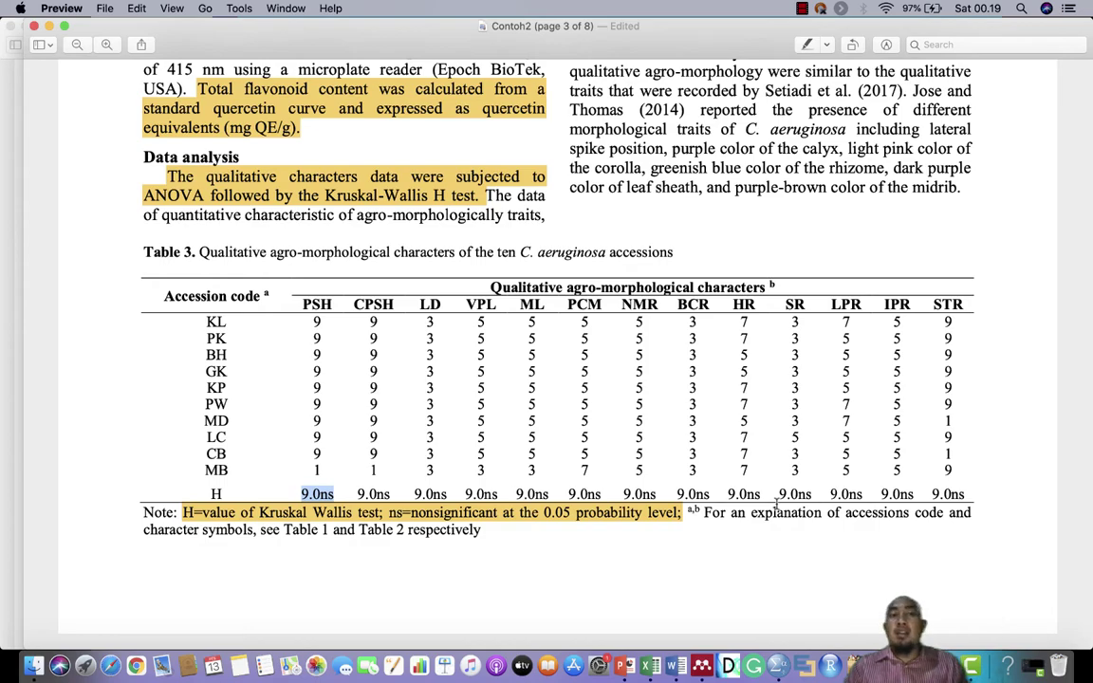
Revisit the qualitative data in Excel and return to the SPSS output viewer to review the Kruskal-Wallis results.
key("ctrl+Up")
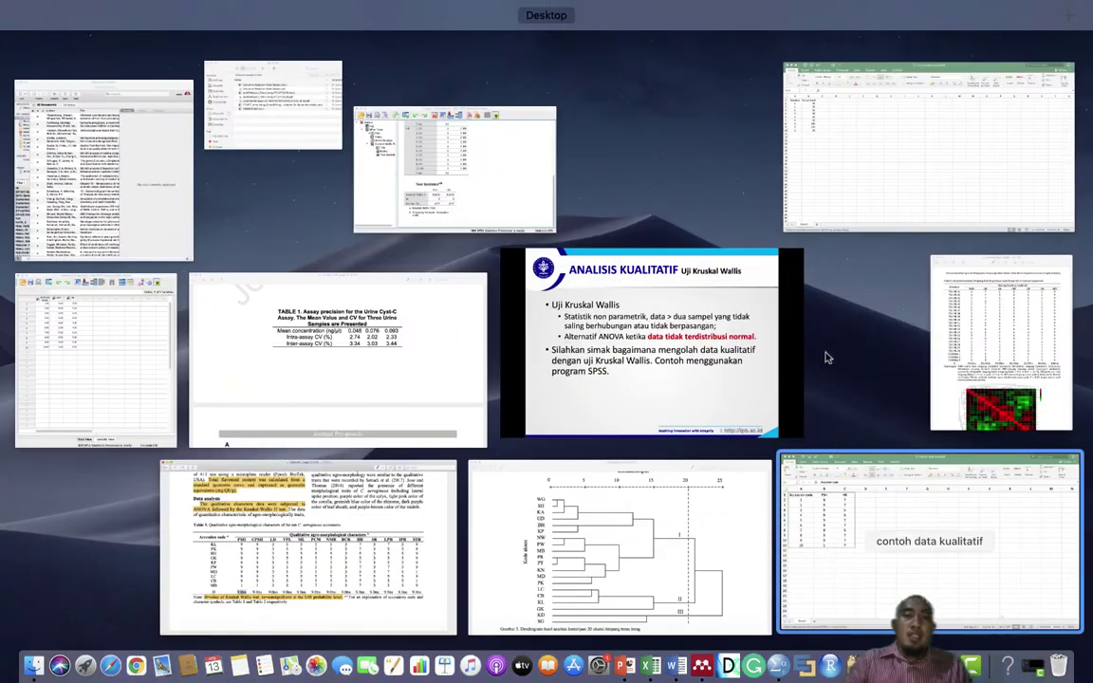
left_click(814, 568)
key("super+a")
key("ctrl+Up")
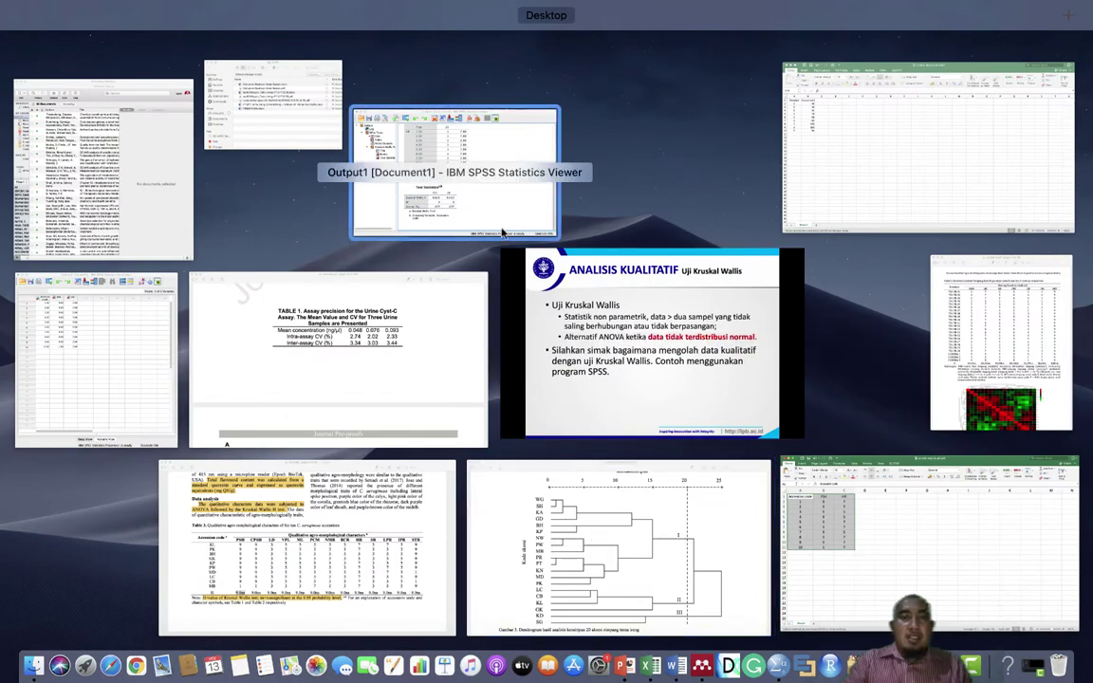
left_click(454, 176)
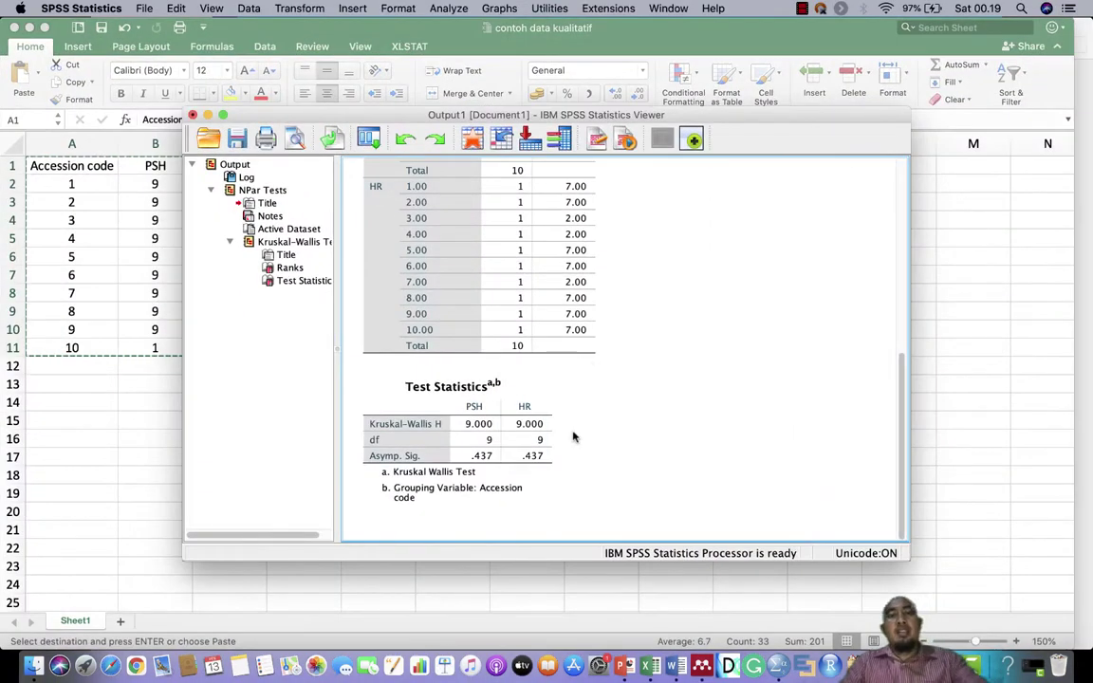
scroll(573, 435, "up", 10)
scroll(573, 436, "down", 10)
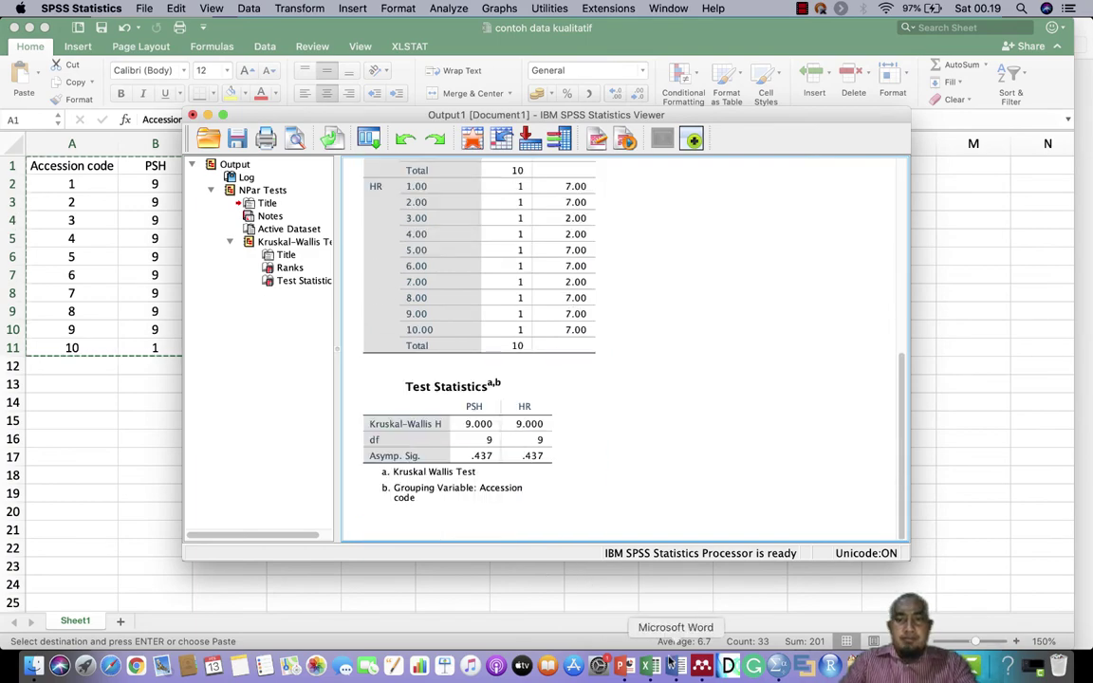
Switch to the PowerPoint slide show and advance to the "ANALISIS KUANTITATIF" slide on ANOVA.
key("ctrl+Up")
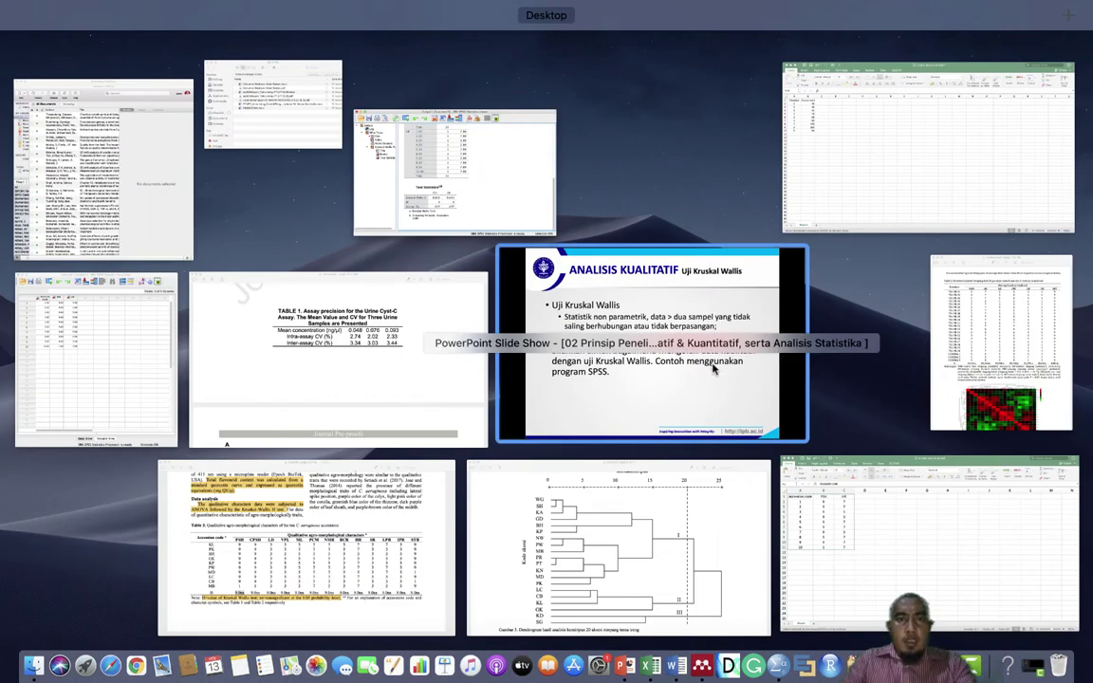
left_click(714, 369)
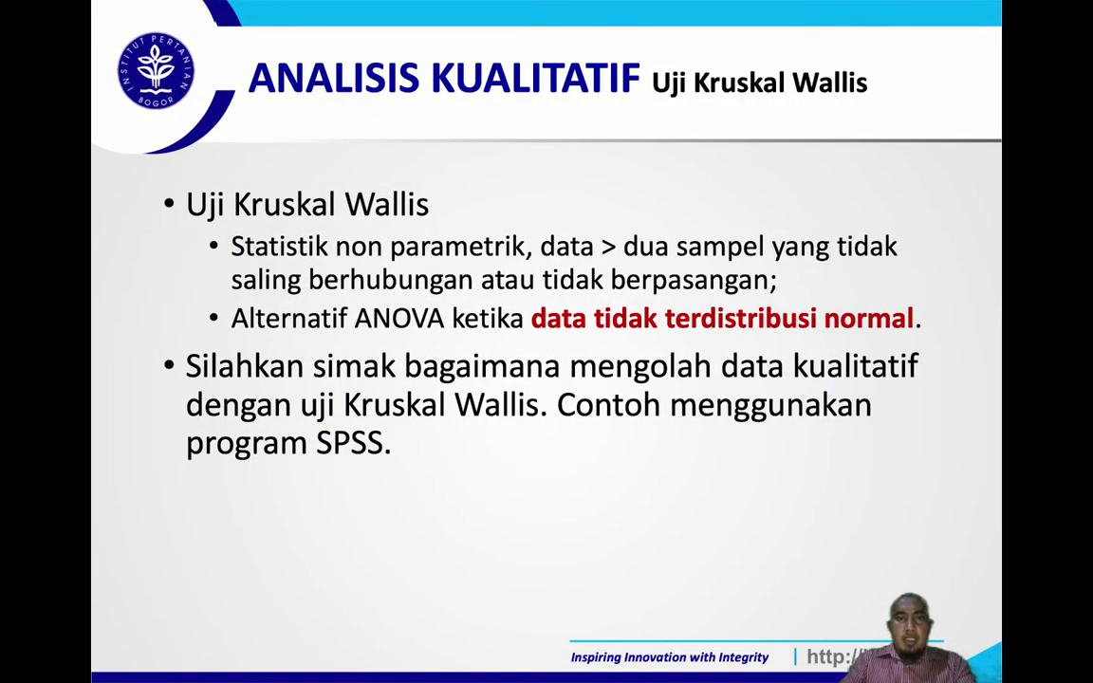
key("Right")
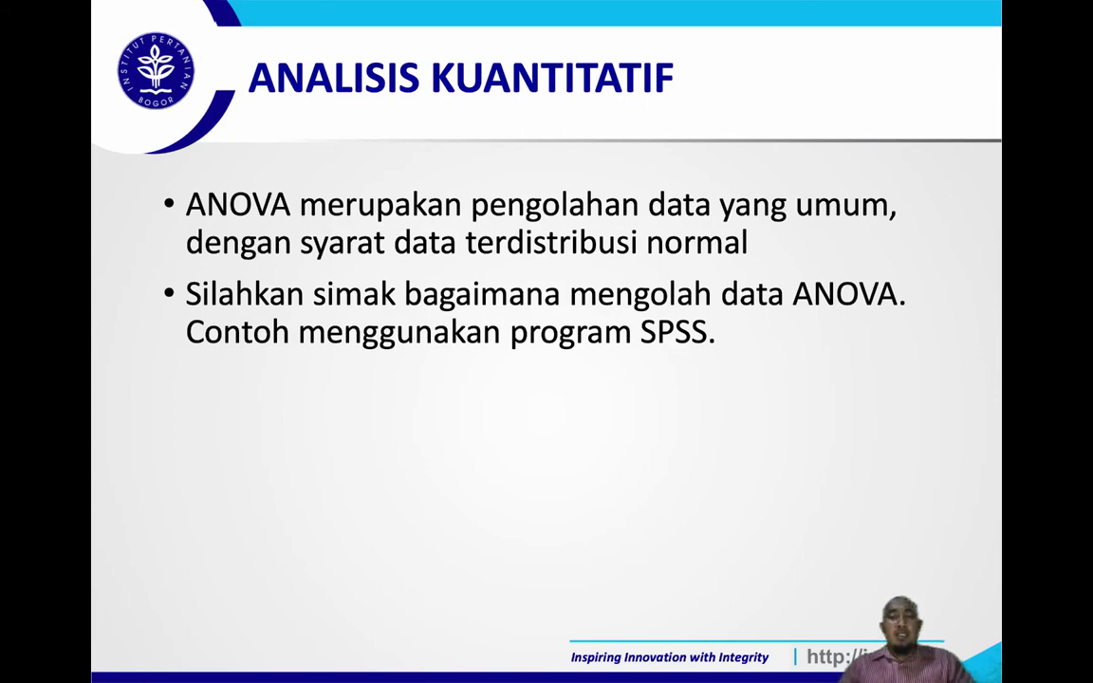
Switch to the "contoh data kuantitatif" Excel workbook and copy the Genotipe and Curcuminoid data with headers in A1:B10.
key("ctrl+Up")
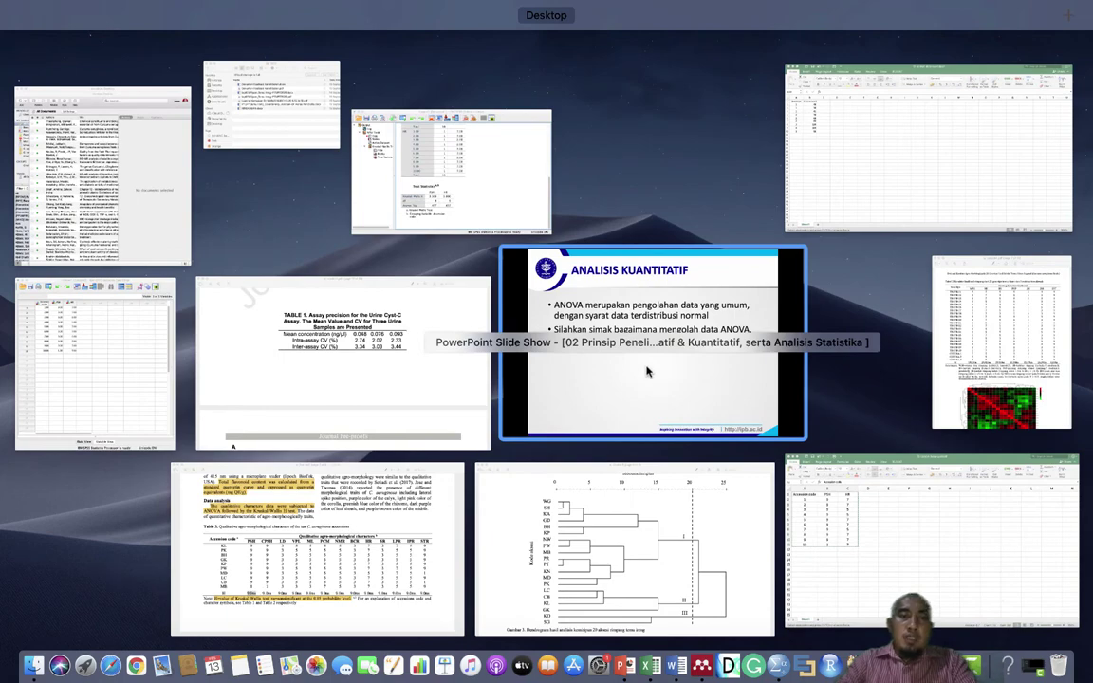
left_click(859, 180)
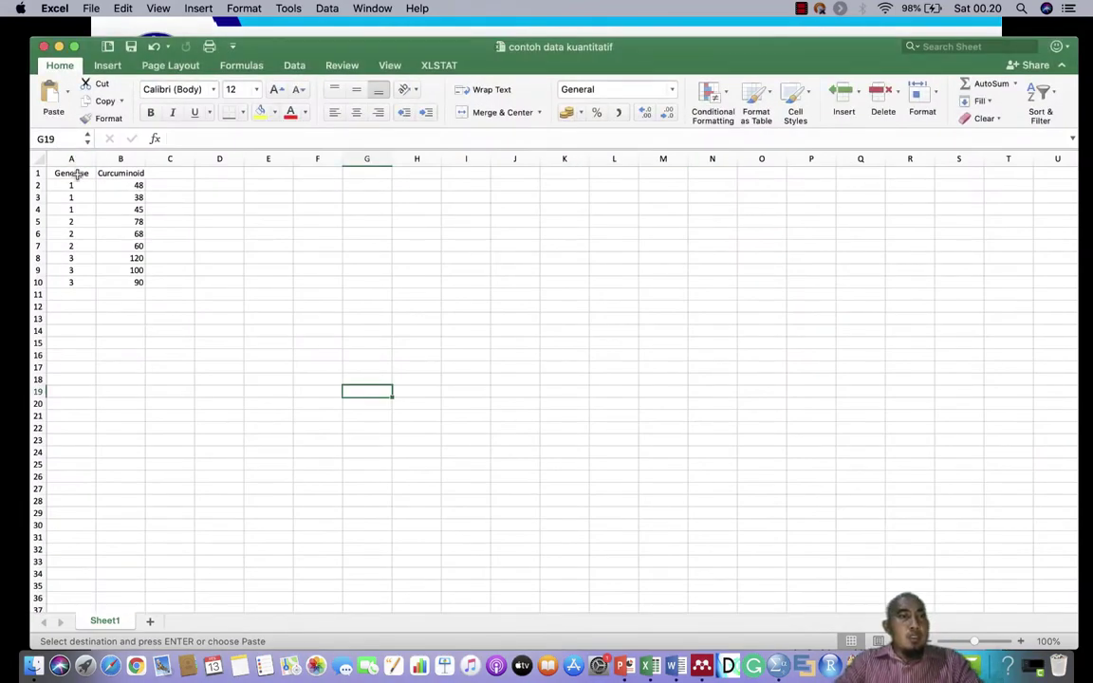
left_click_drag(76, 175, 143, 281)
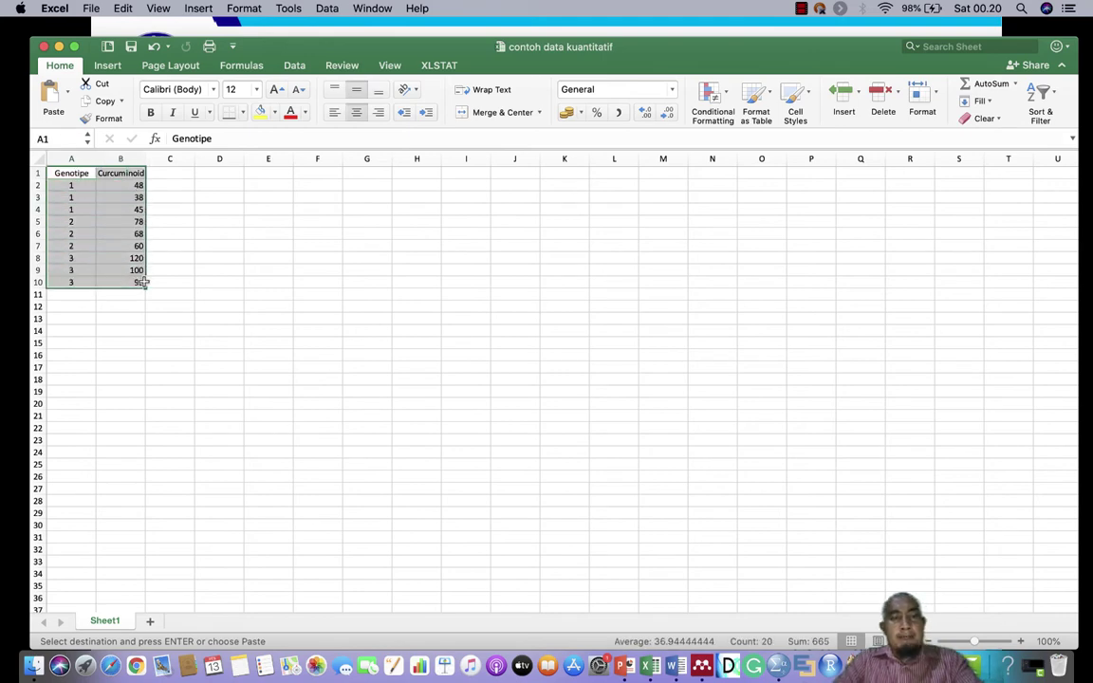
key("super+c")
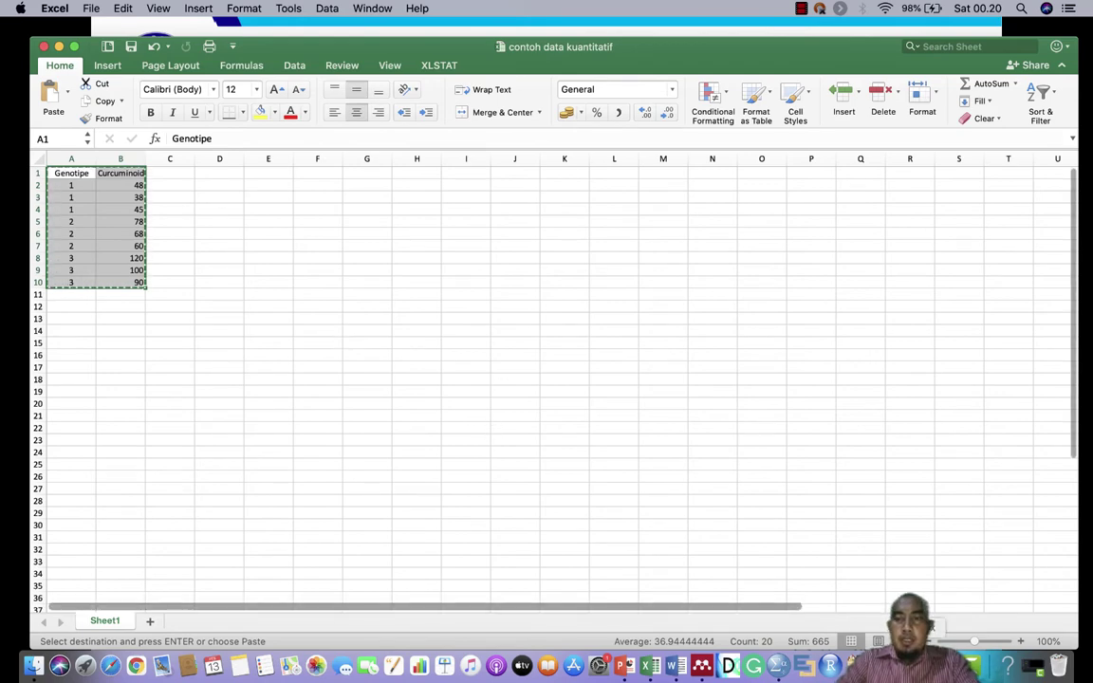
Switch back to SPSS Statistics and create a new empty dataset.
left_click(829, 666)
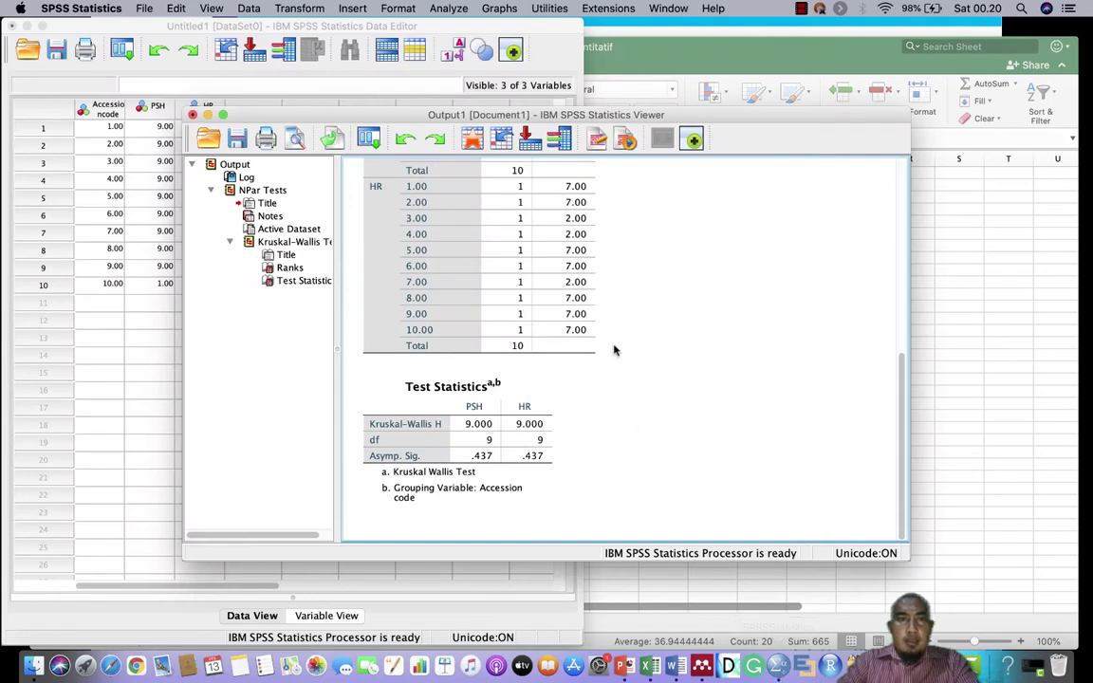
left_click(129, 308)
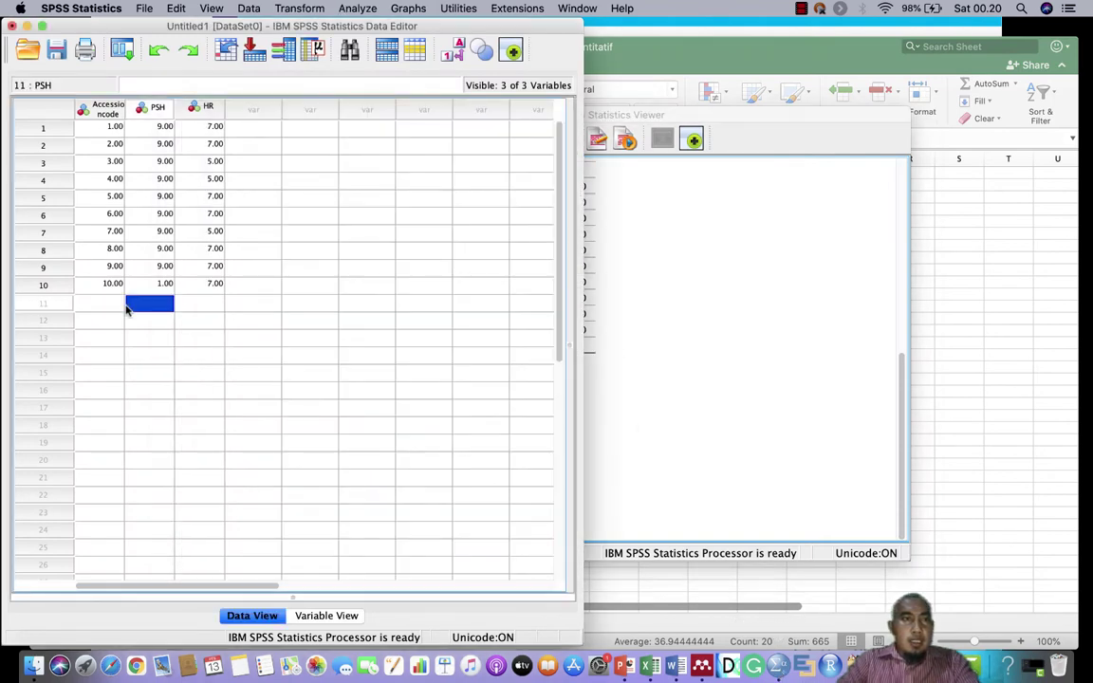
left_click(144, 8)
mouse_move(176, 9)
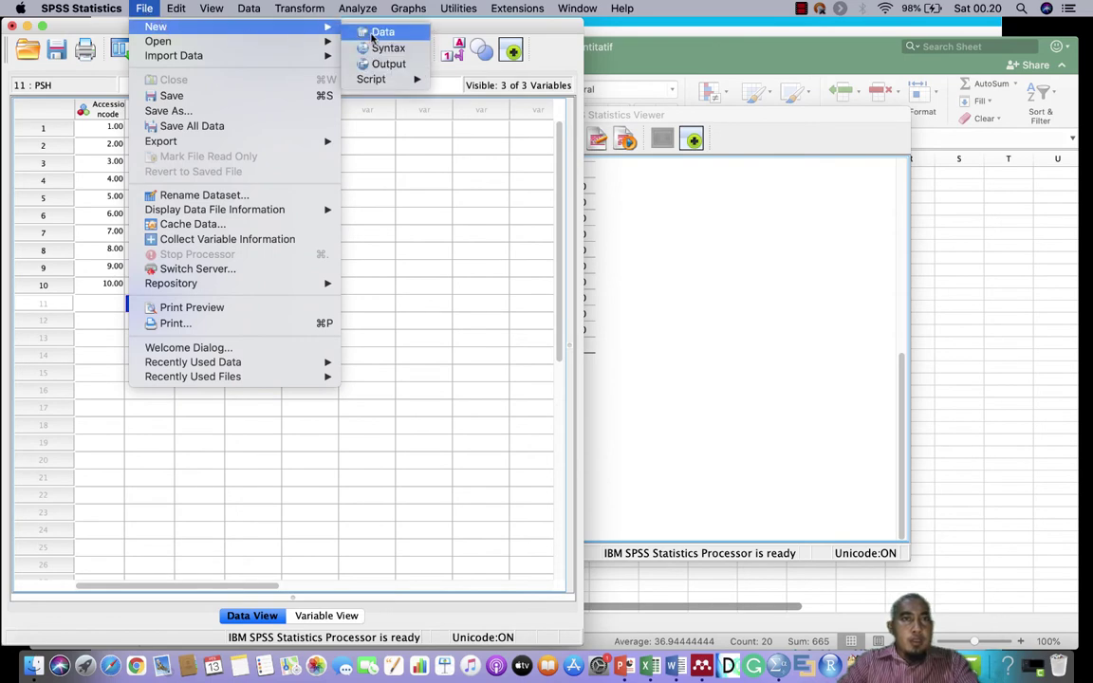
left_click(378, 32)
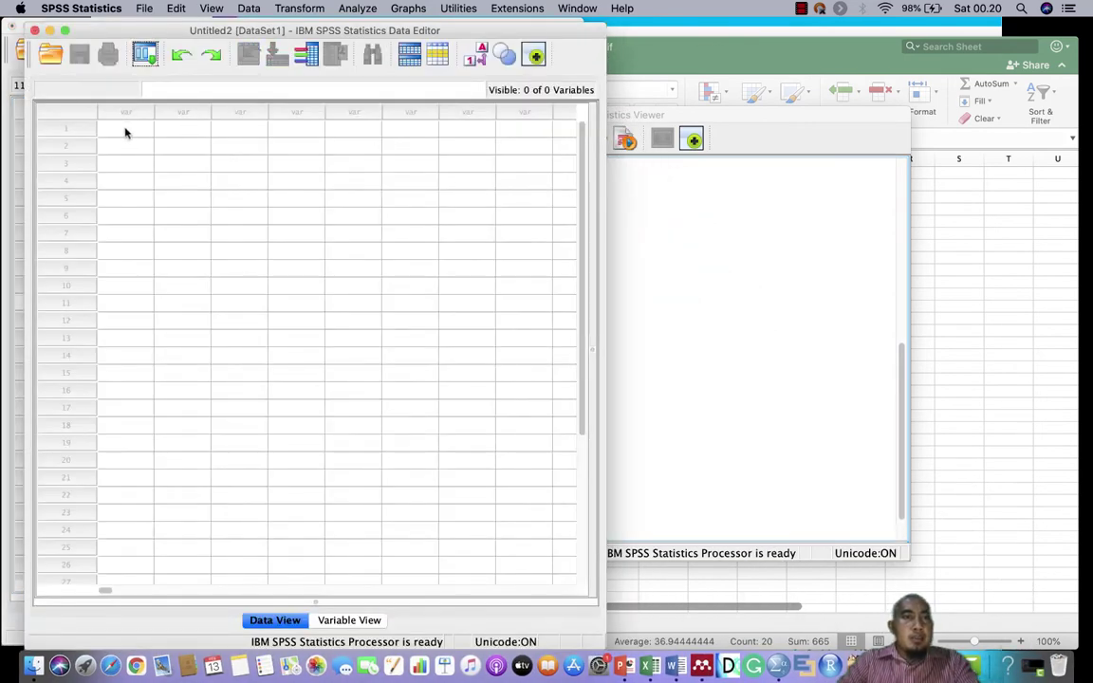
Paste the copied Genotipe and Curcuminoid data with variable names, starting at the new dataset's first cell.
left_click(126, 131)
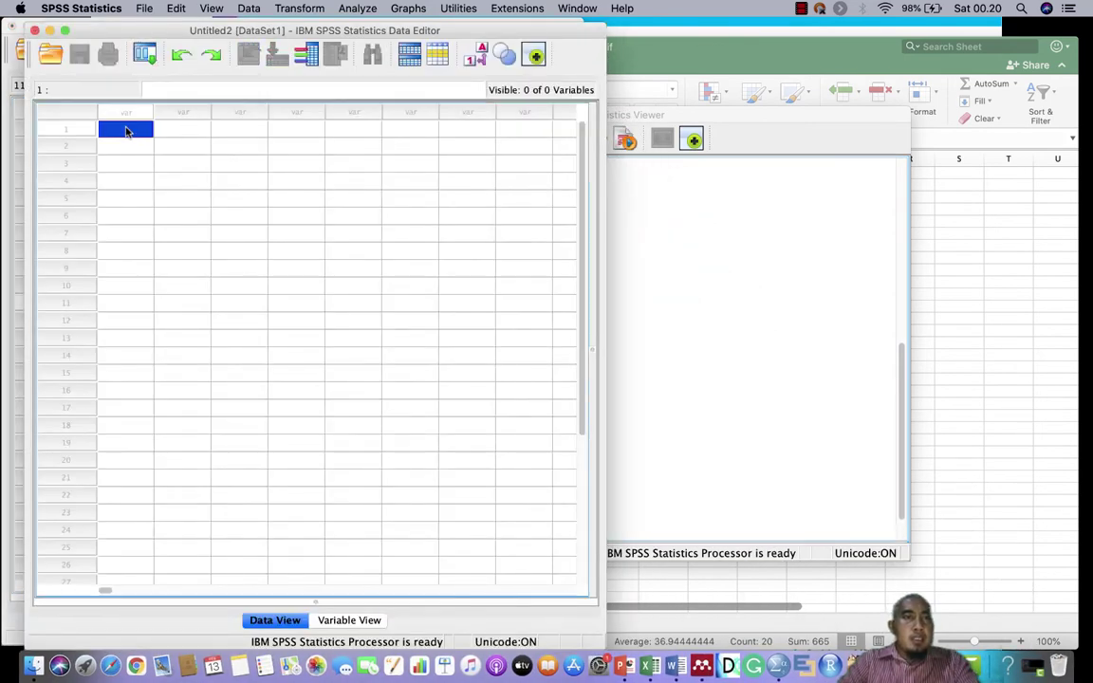
left_click(176, 8)
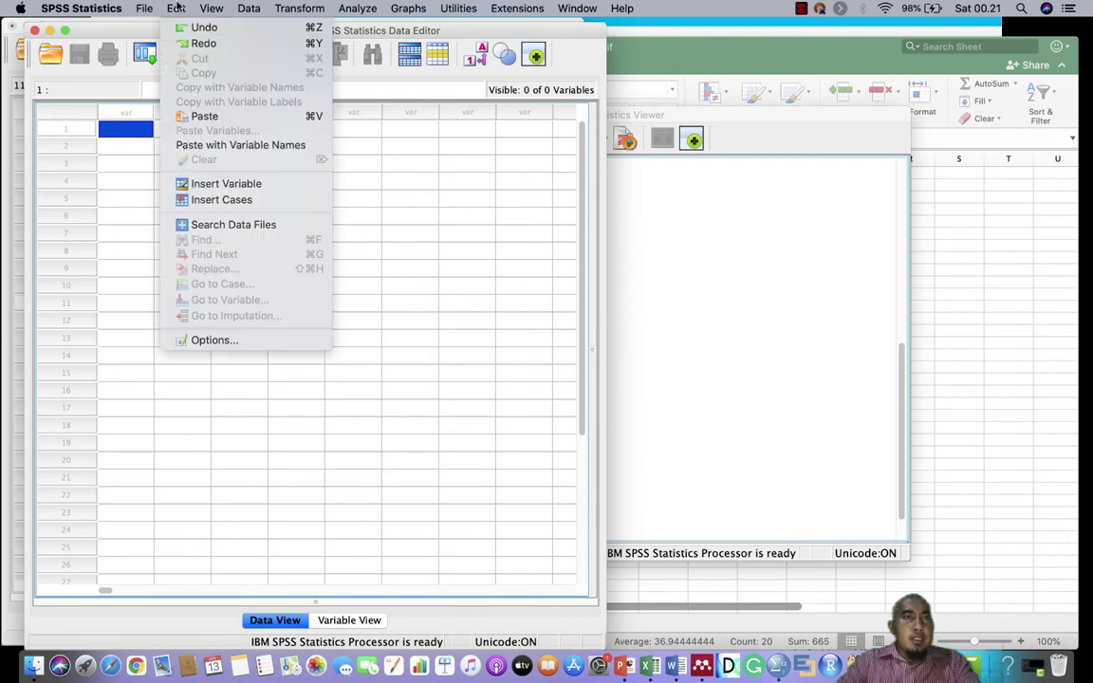
left_click(228, 145)
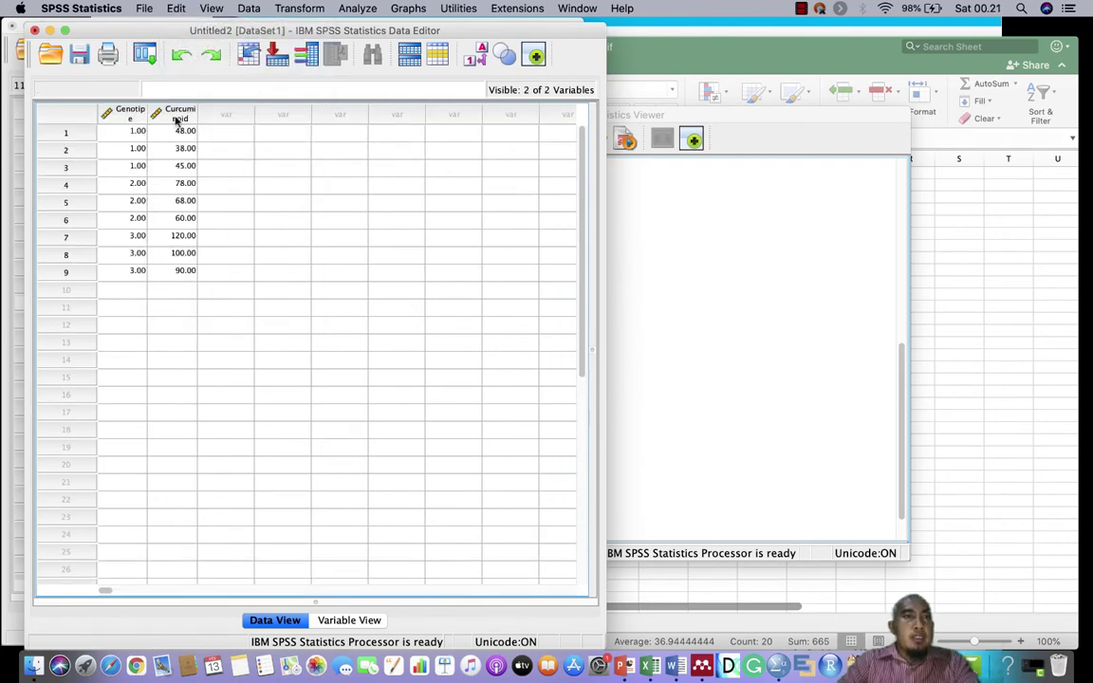
Set up a One-Way ANOVA with Genotipe as the factor and Curcuminoid as the dependent variable.
left_click(361, 8)
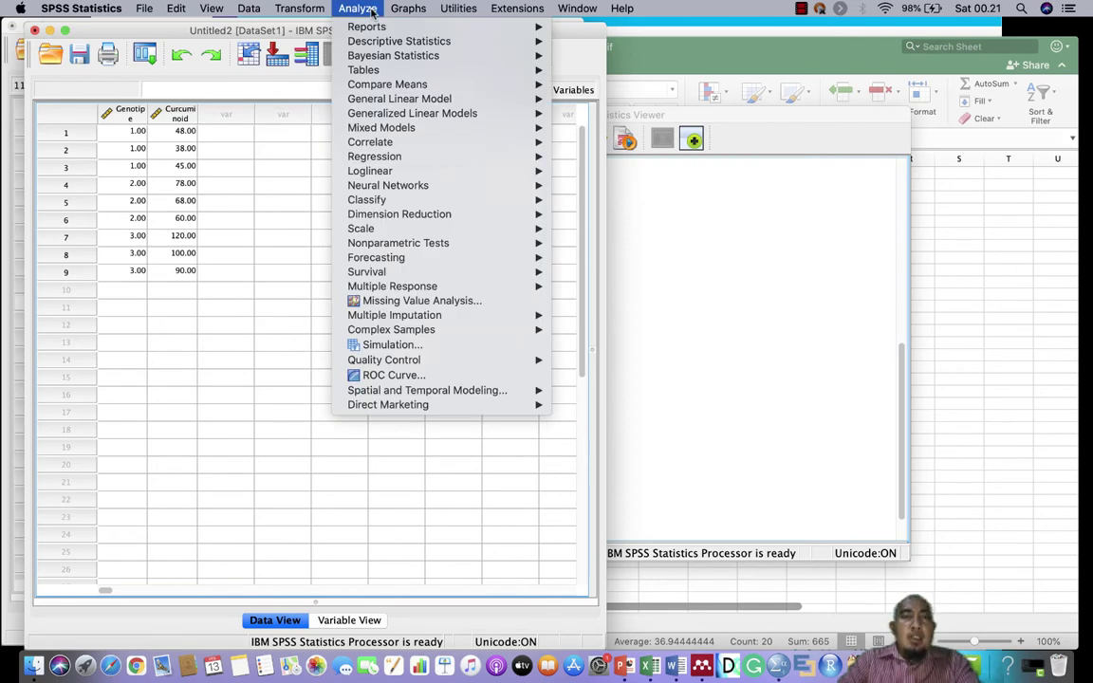
mouse_move(401, 89)
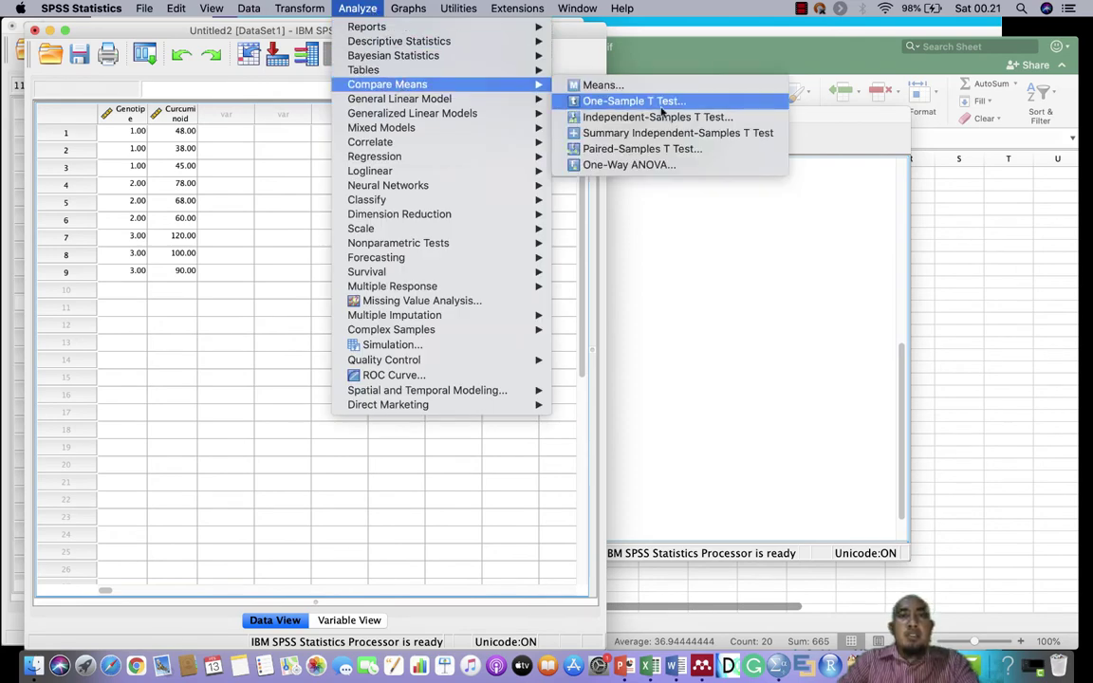
left_click(628, 165)
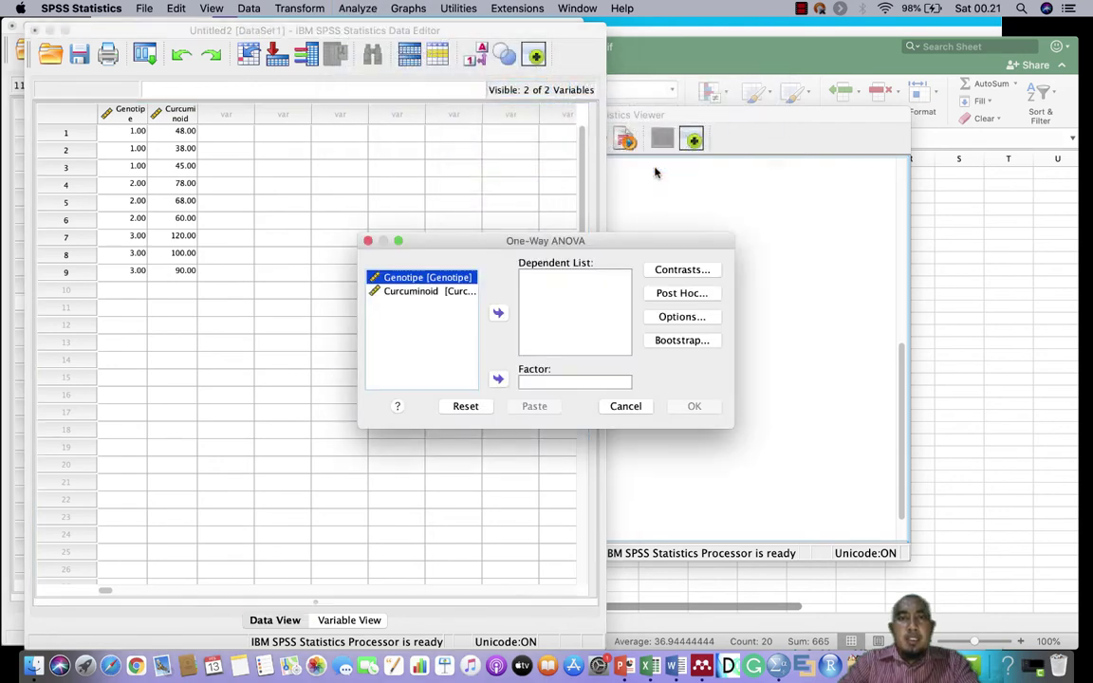
left_click(497, 381)
left_click(420, 278)
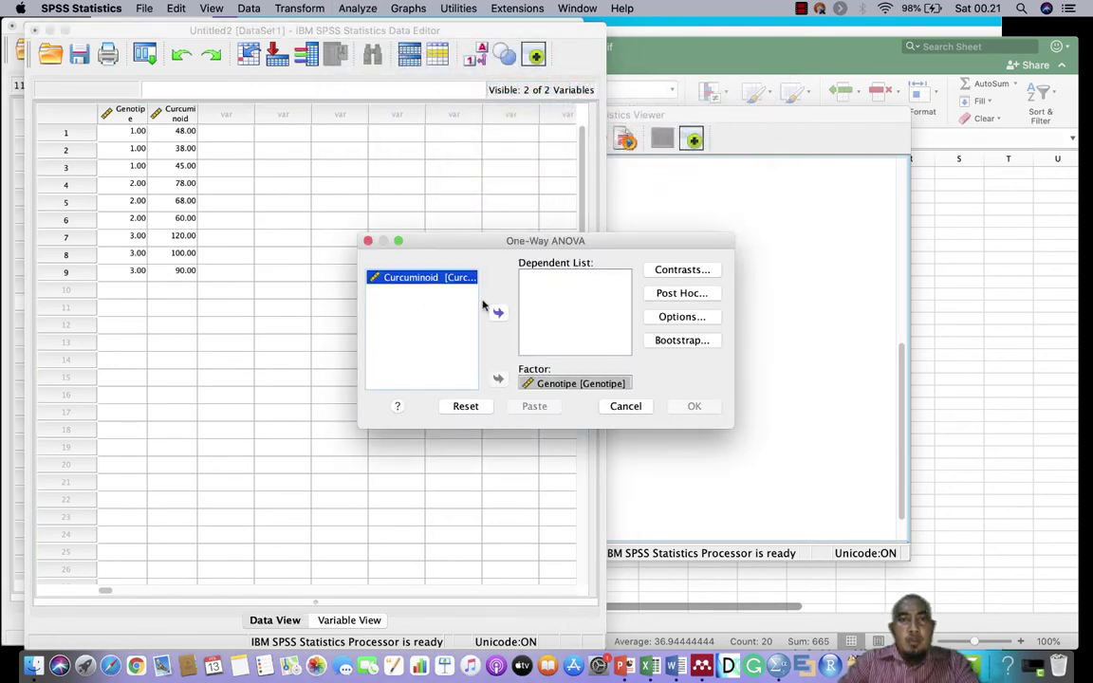
left_click(498, 313)
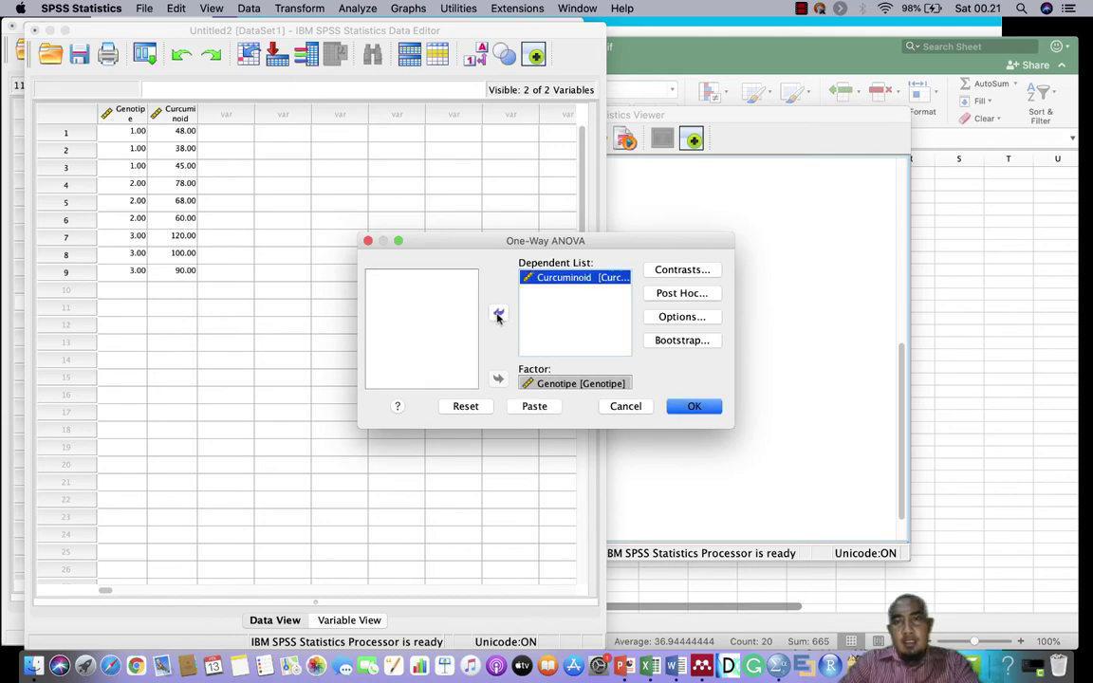
Set Duncan as the only post hoc multiple comparison test for the One-Way ANOVA.
left_click(683, 294)
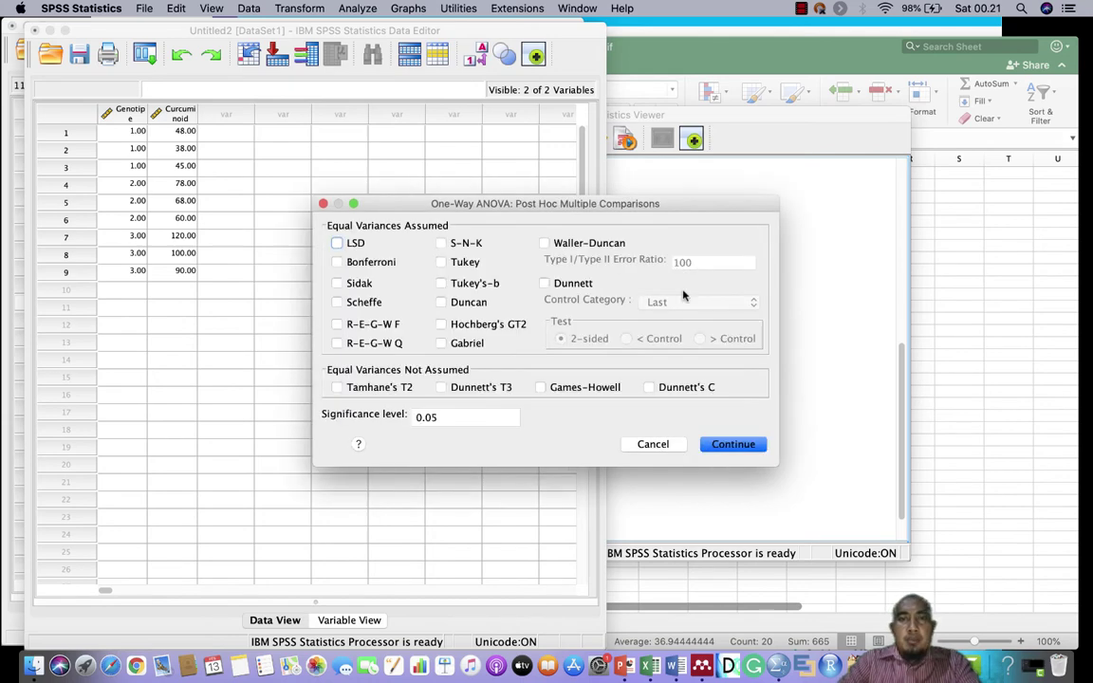
left_click(443, 262)
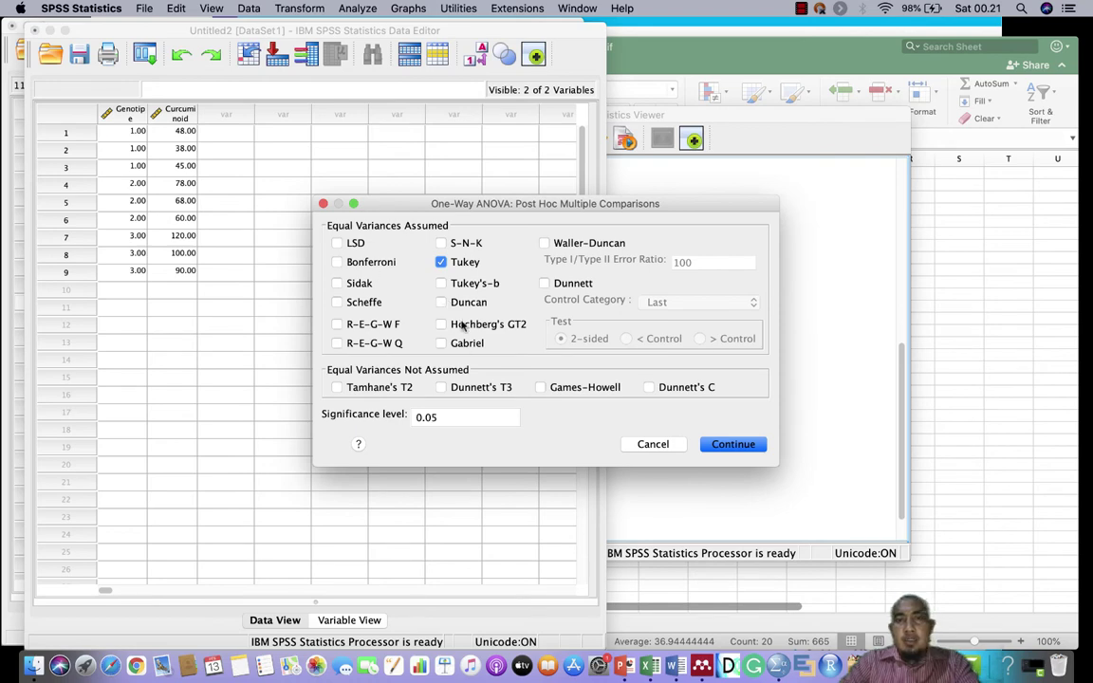
left_click(443, 266)
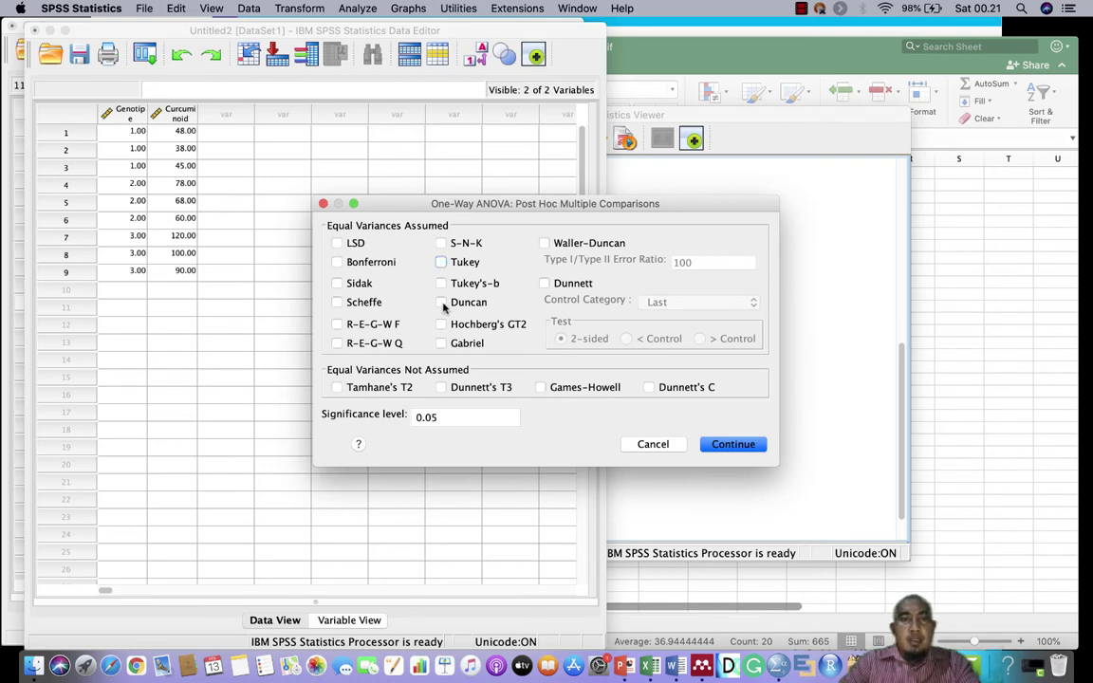
left_click(442, 303)
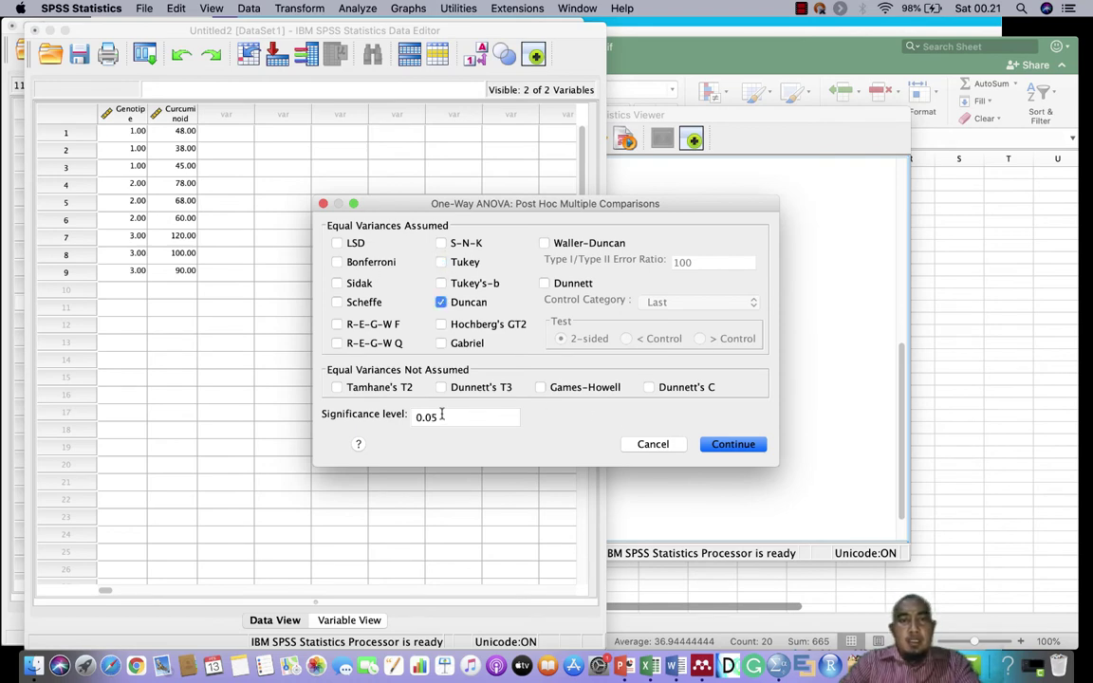
left_click(733, 444)
Enable the Descriptive statistics and the Means plot for the One-Way ANOVA, and run the analysis.
left_click(689, 320)
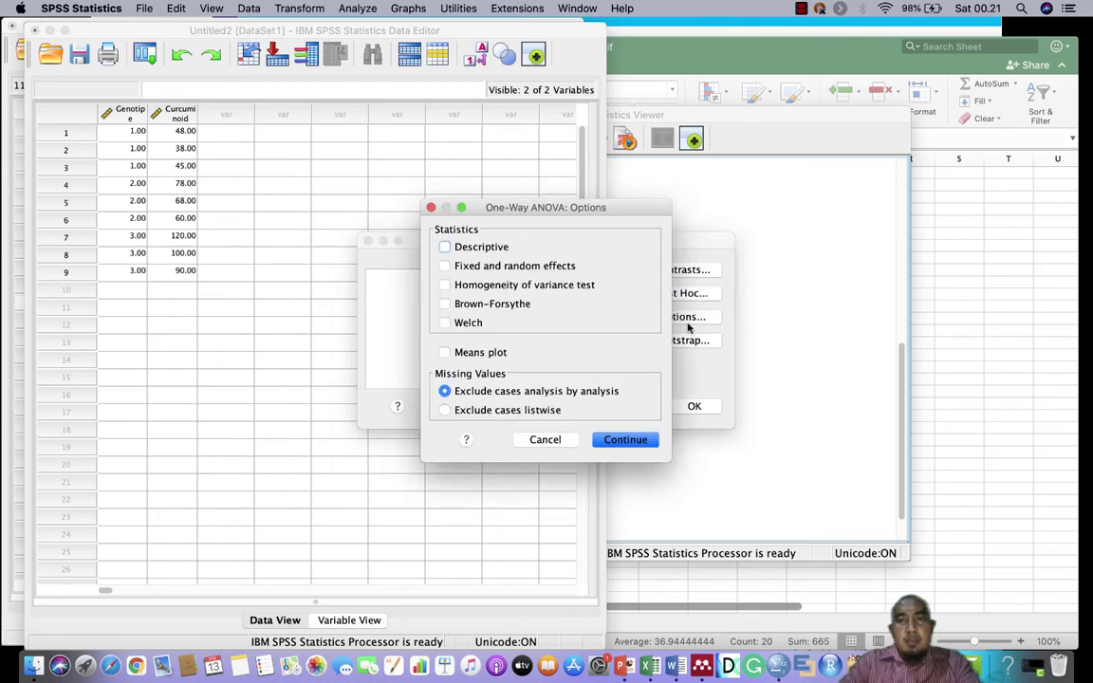
left_click(472, 354)
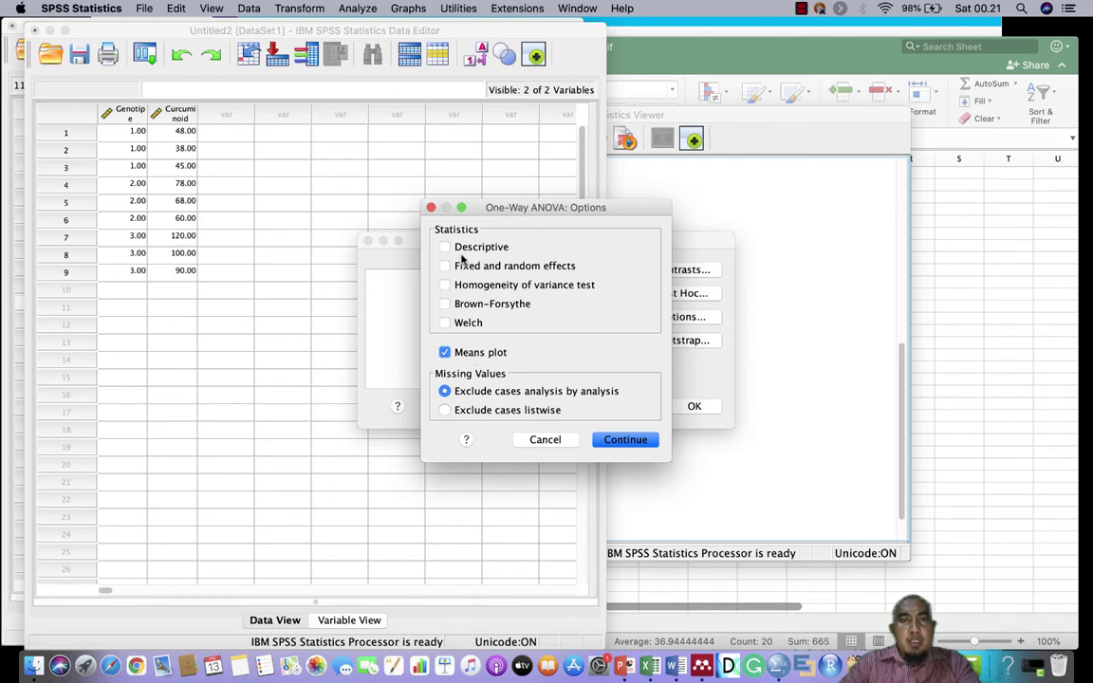
left_click(456, 247)
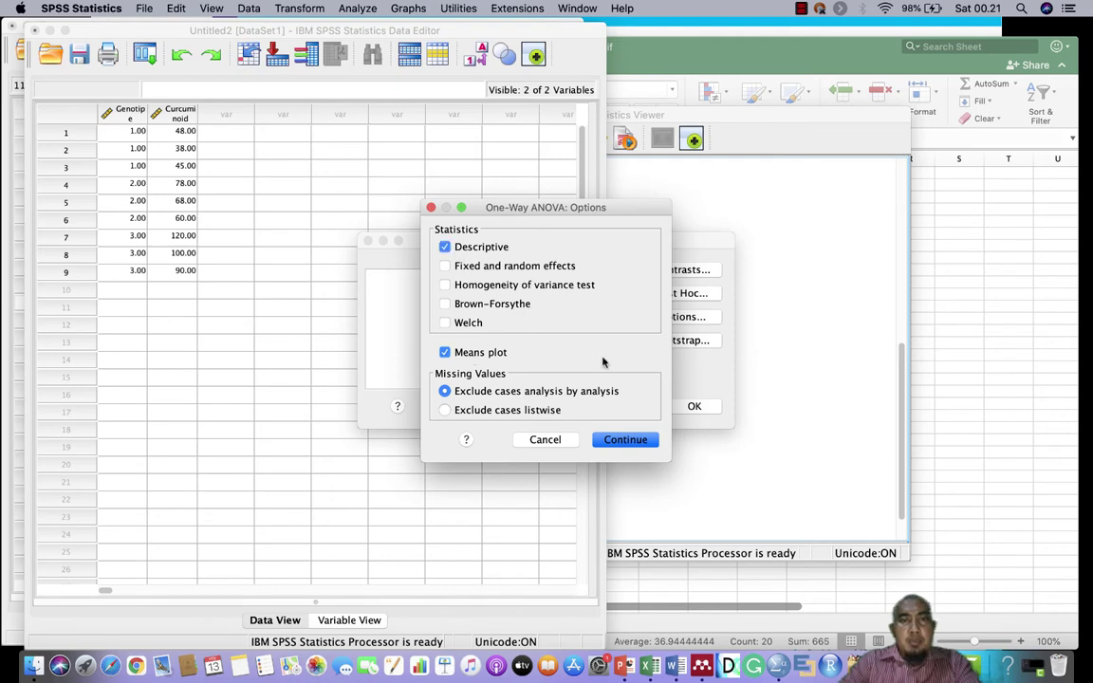
left_click(631, 440)
left_click(696, 406)
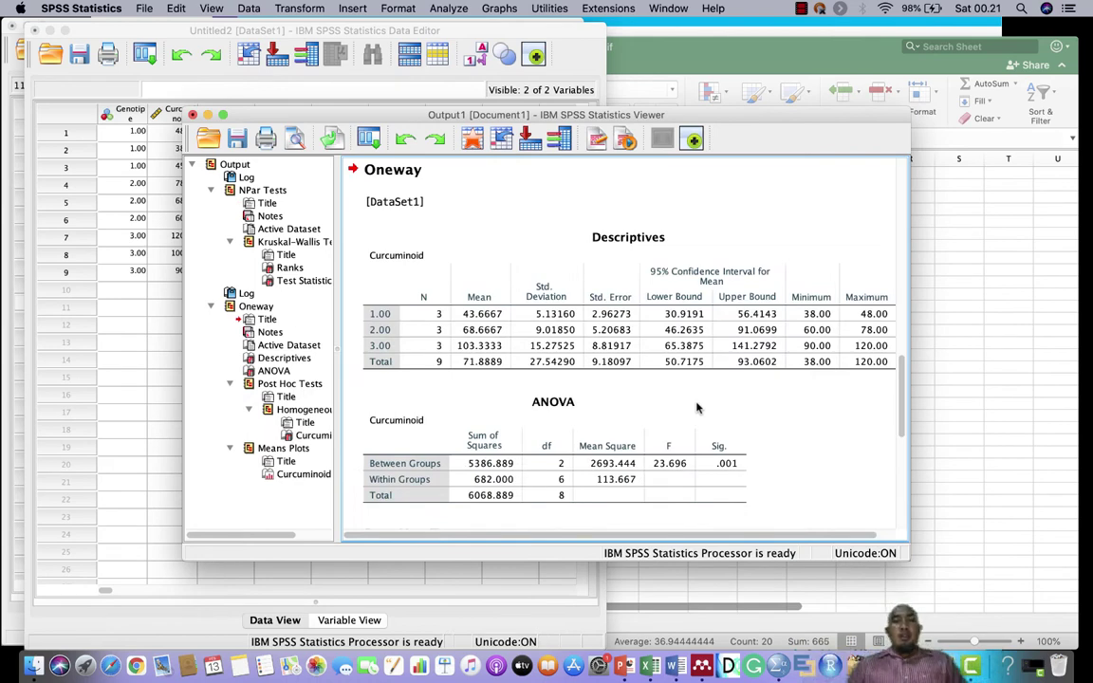
Open the Duncan homogeneous subsets table for editing and rename its subset 3 column header to "a".
left_click(678, 464)
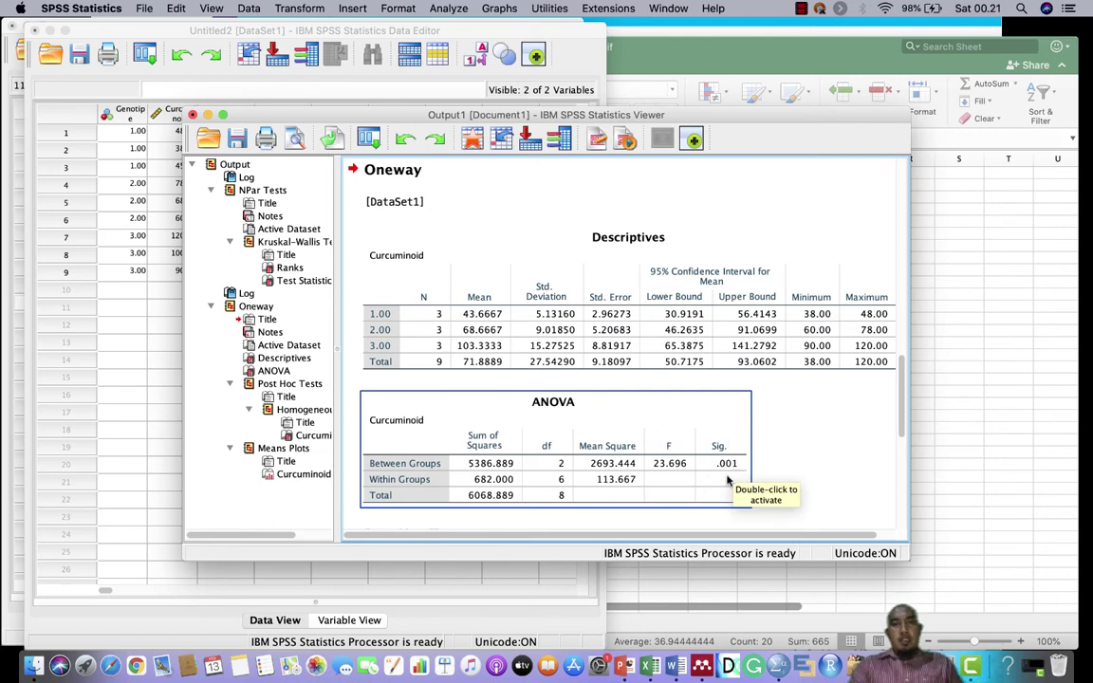
scroll(727, 481, "down", 10)
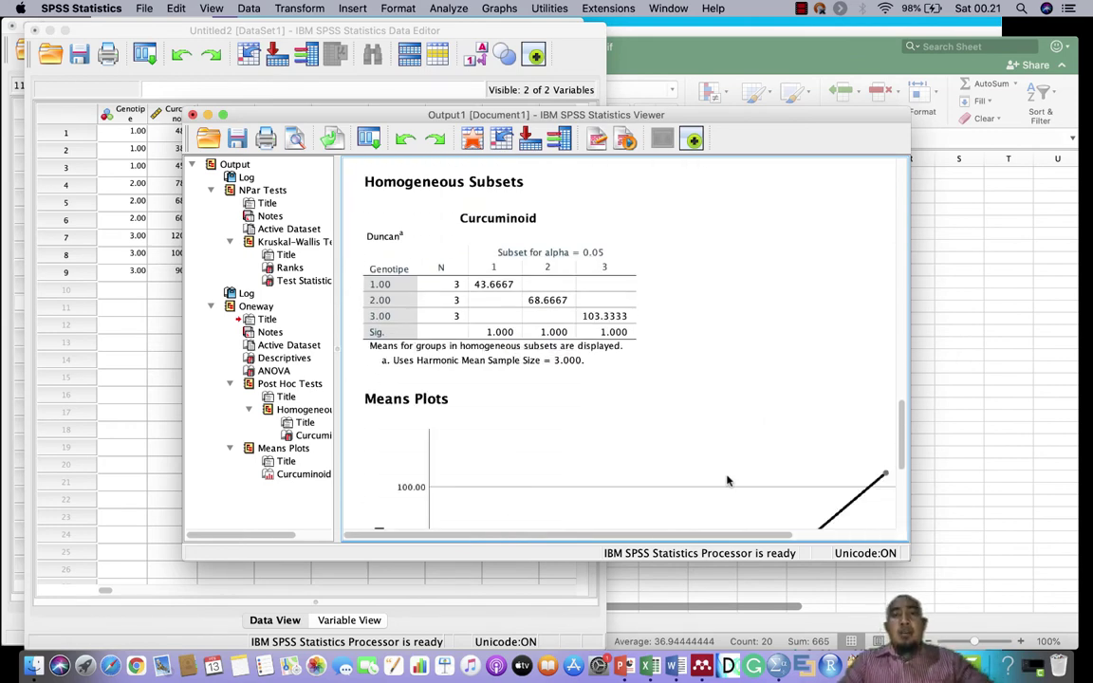
left_click(728, 481)
left_click(546, 262)
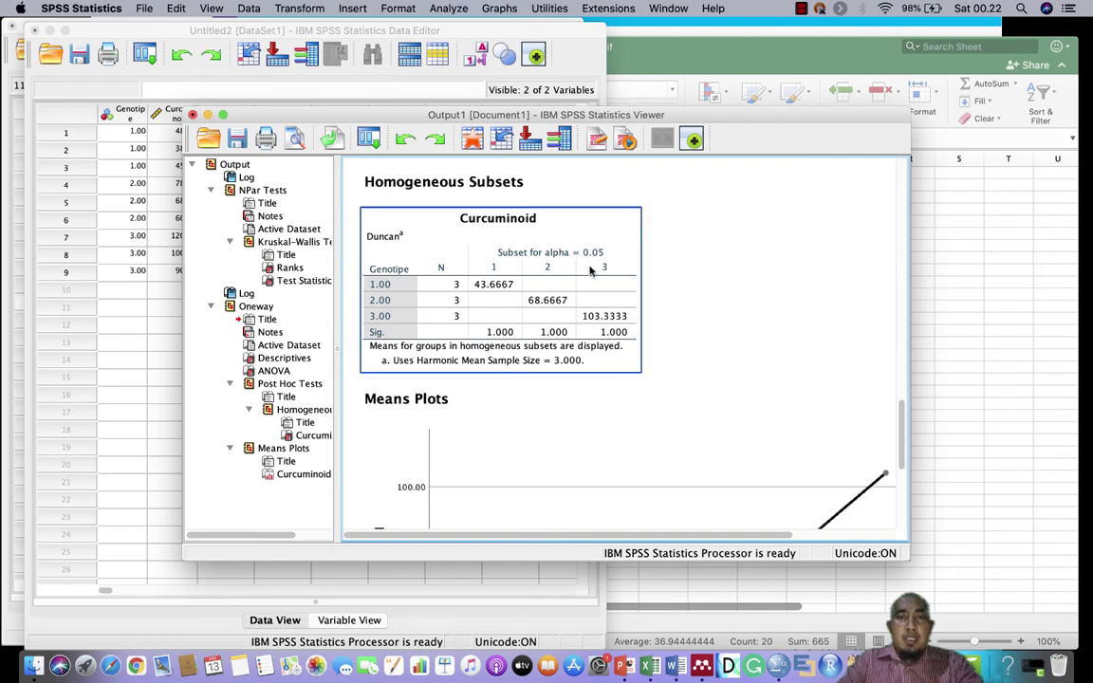
left_click(501, 250)
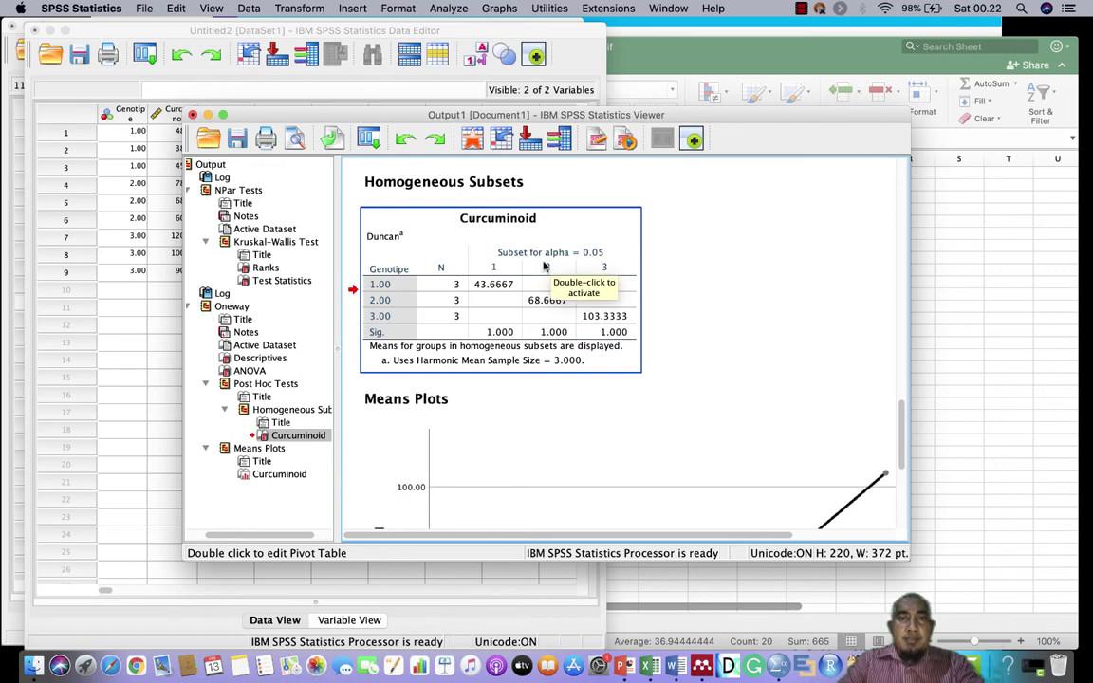
double_click(548, 276)
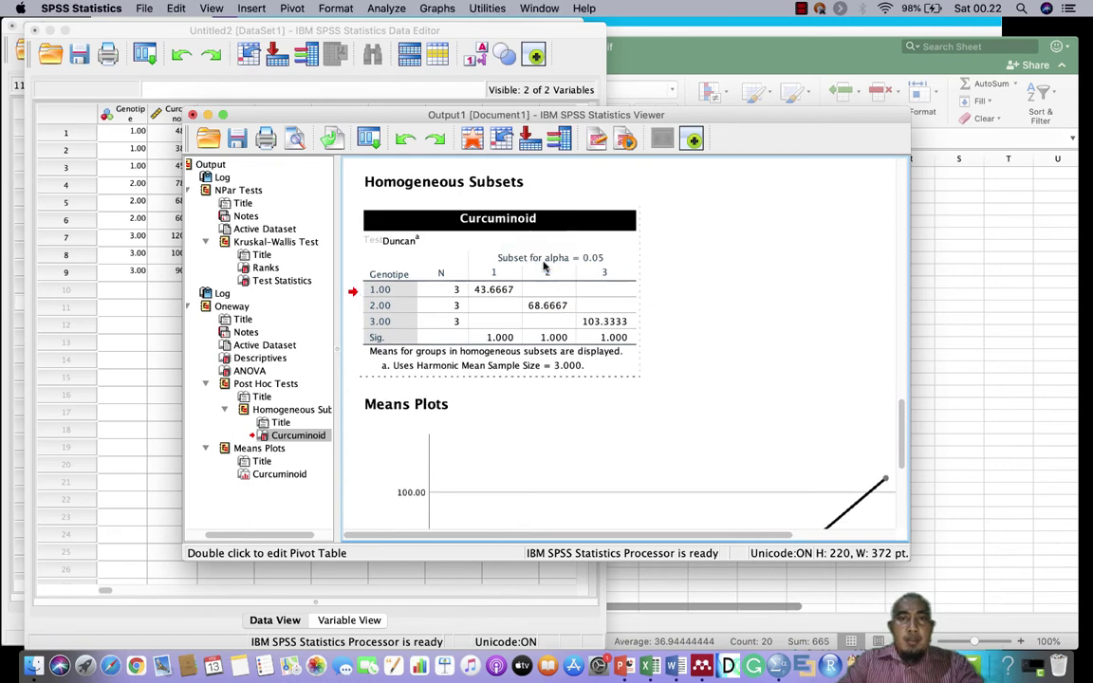
left_click(612, 275)
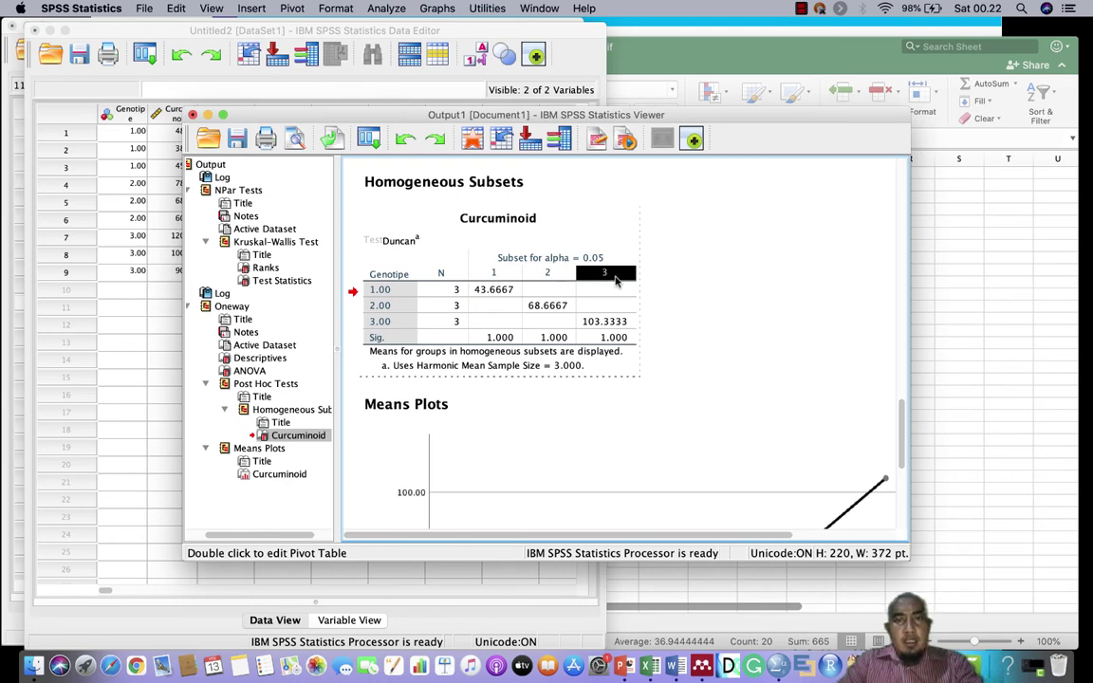
double_click(612, 275)
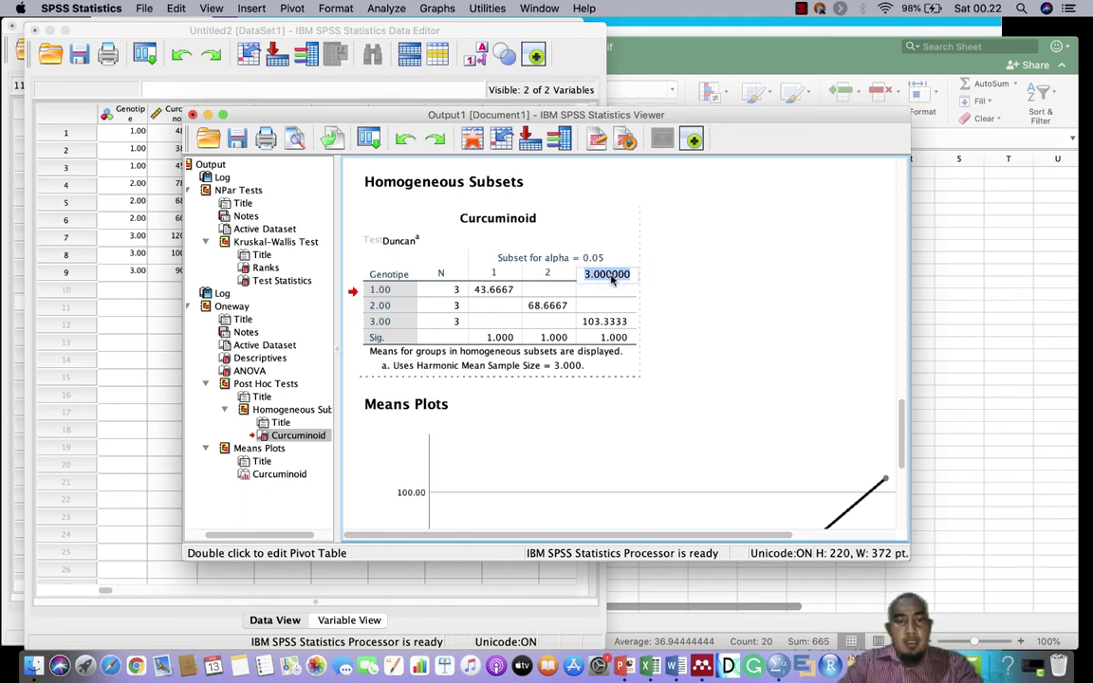
type("a")
Rename the table's subset 2 column header to "b" and subset 1 header to "c", and leave table editing.
double_click(554, 273)
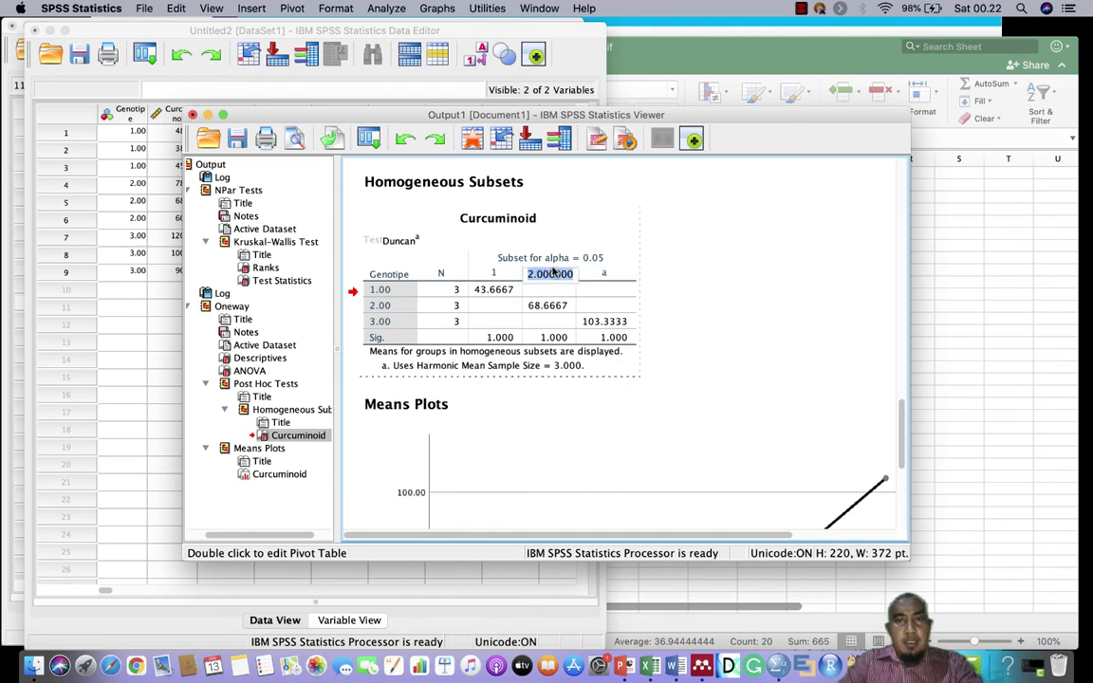
type("b")
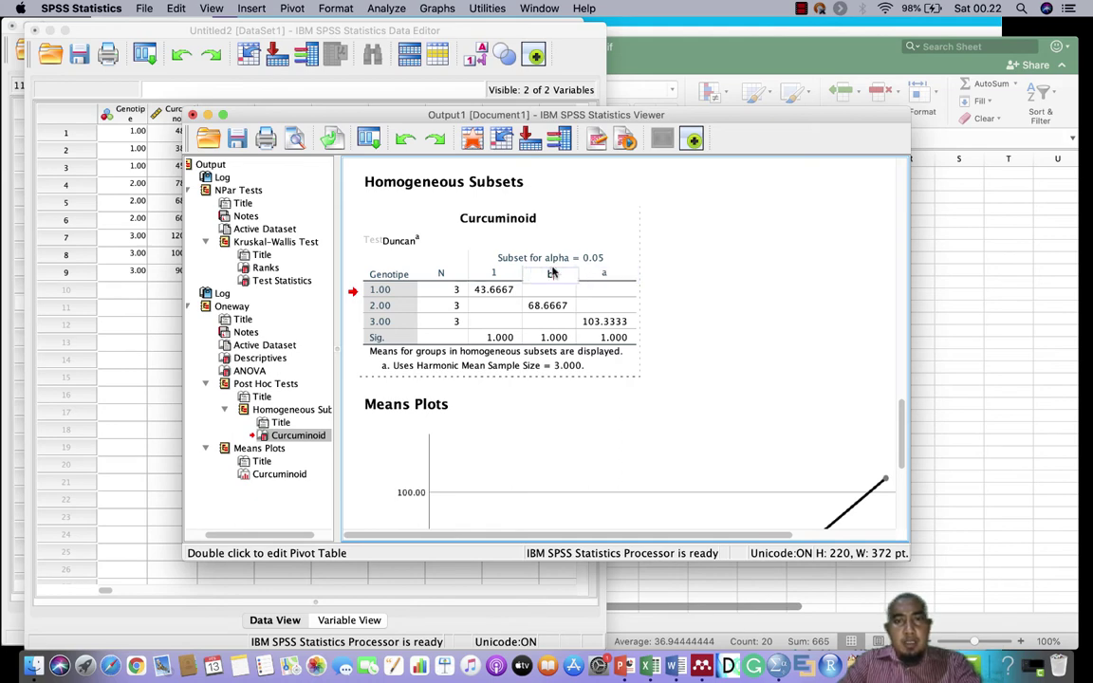
double_click(496, 275)
type("c")
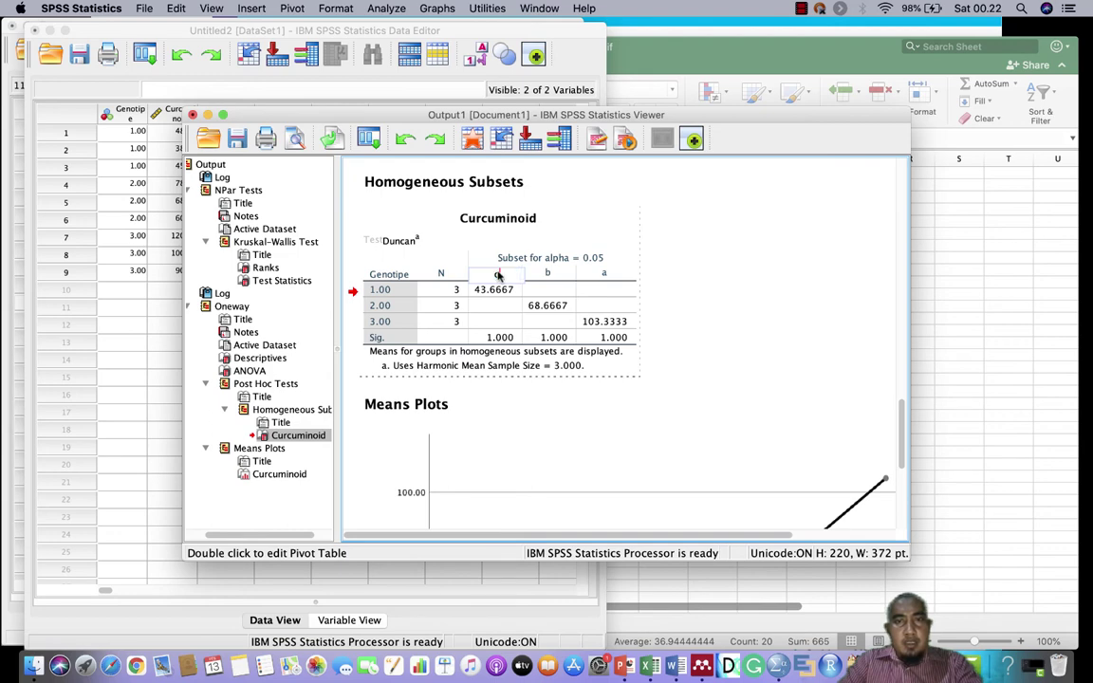
left_click(628, 306)
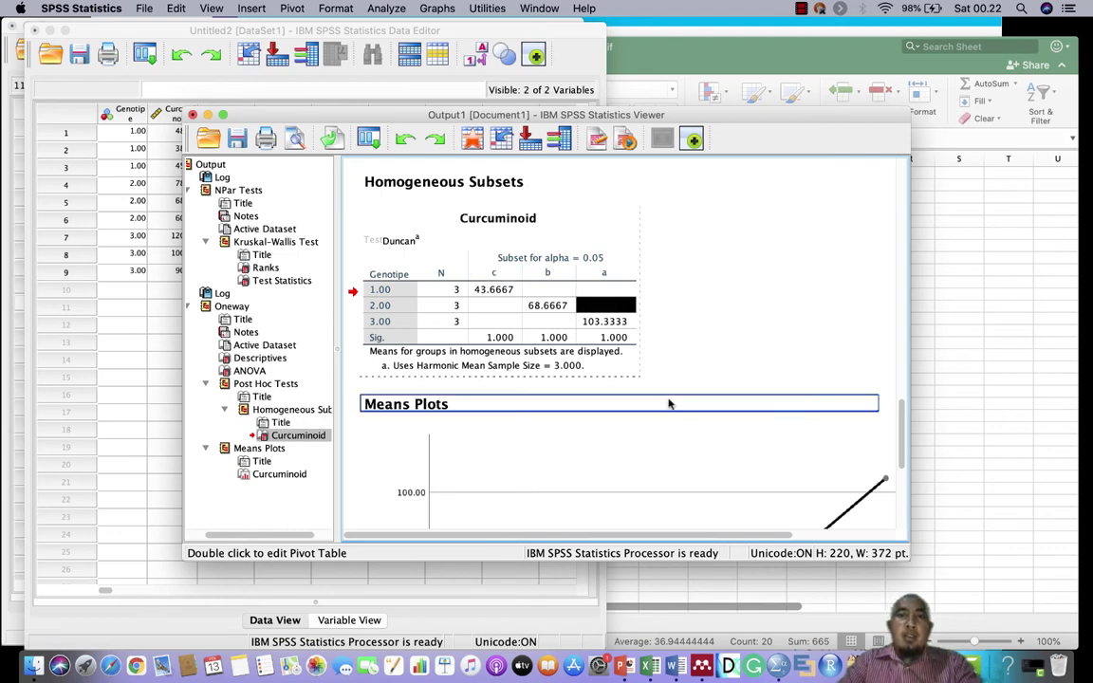
left_click(628, 323)
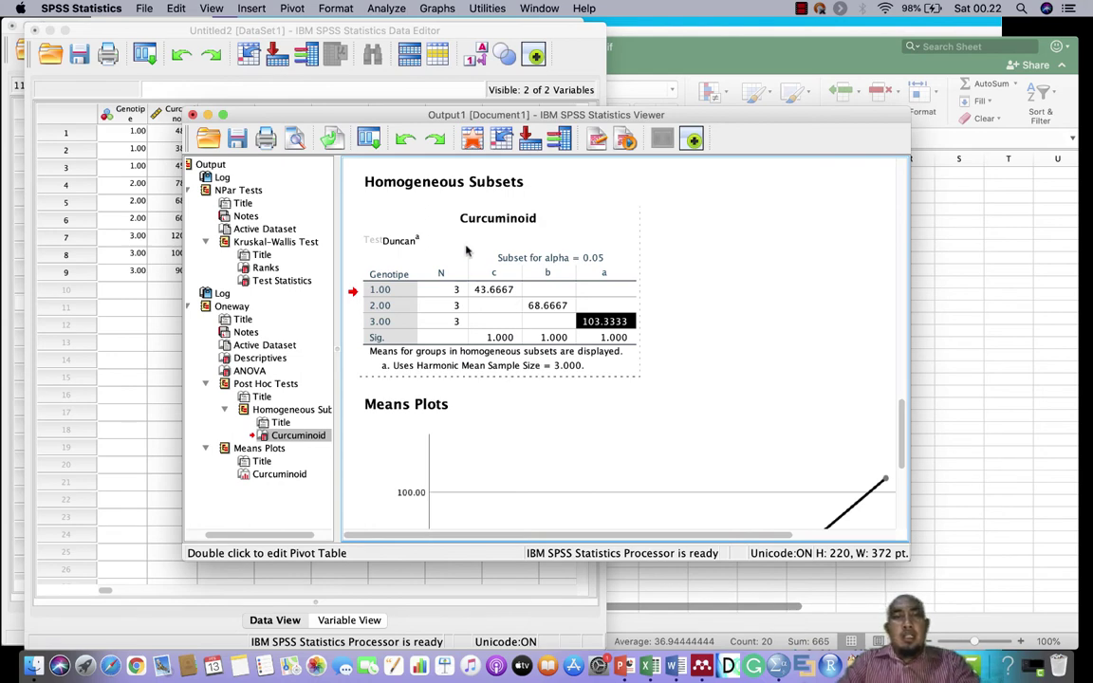
left_click(372, 240)
left_click(493, 256)
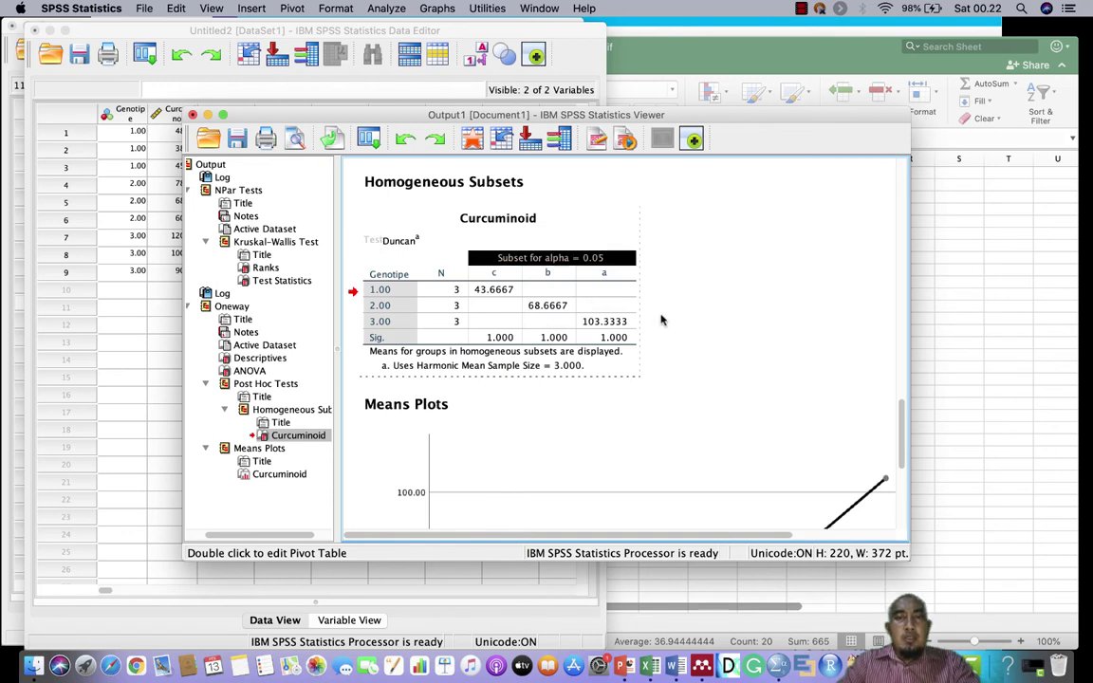
left_click(722, 319)
Copy the relabelled Duncan table and paste it at cell E1 of the "contoh data kuantitatif" Excel workbook.
left_click(586, 317)
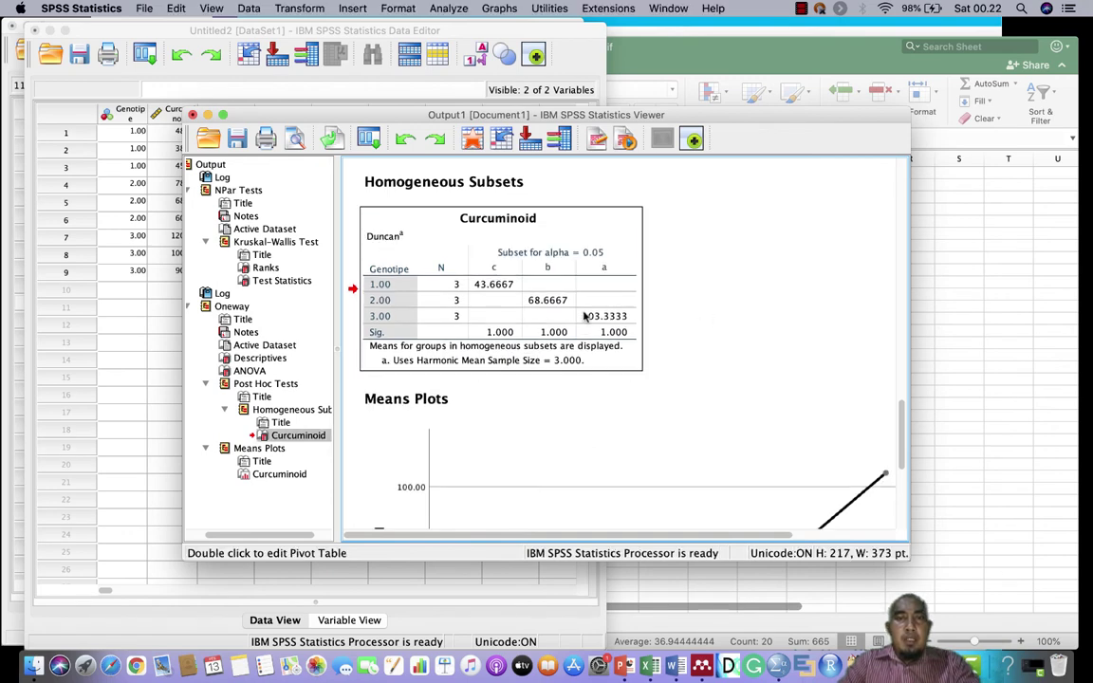
right_click(521, 281)
left_click(551, 303)
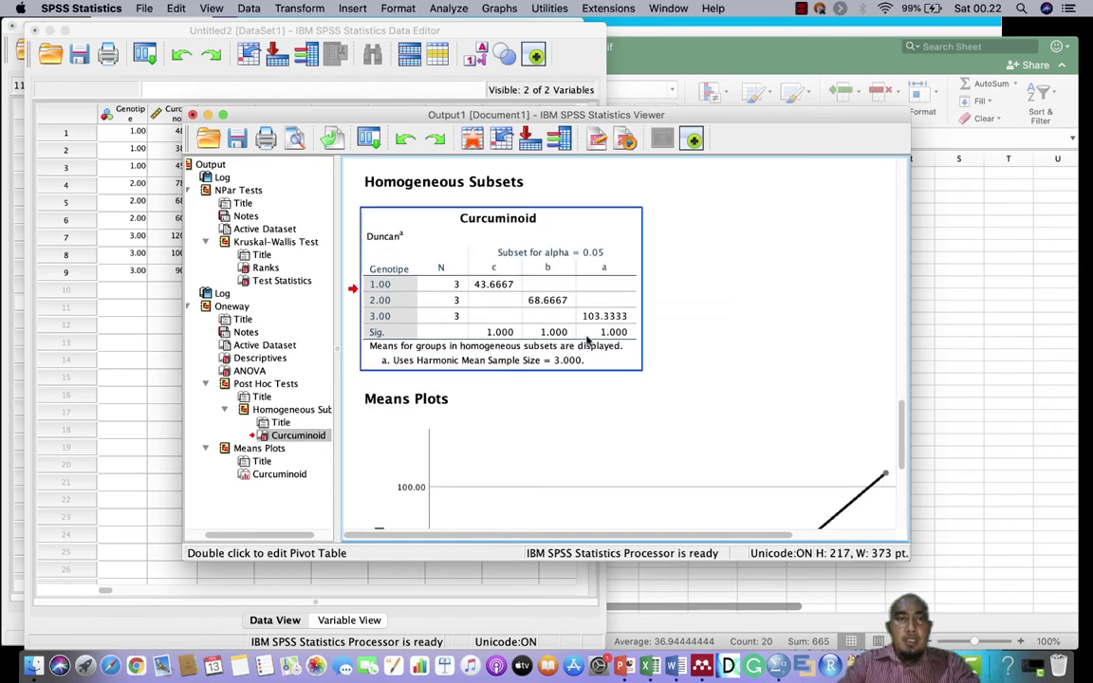
key("super+Tab")
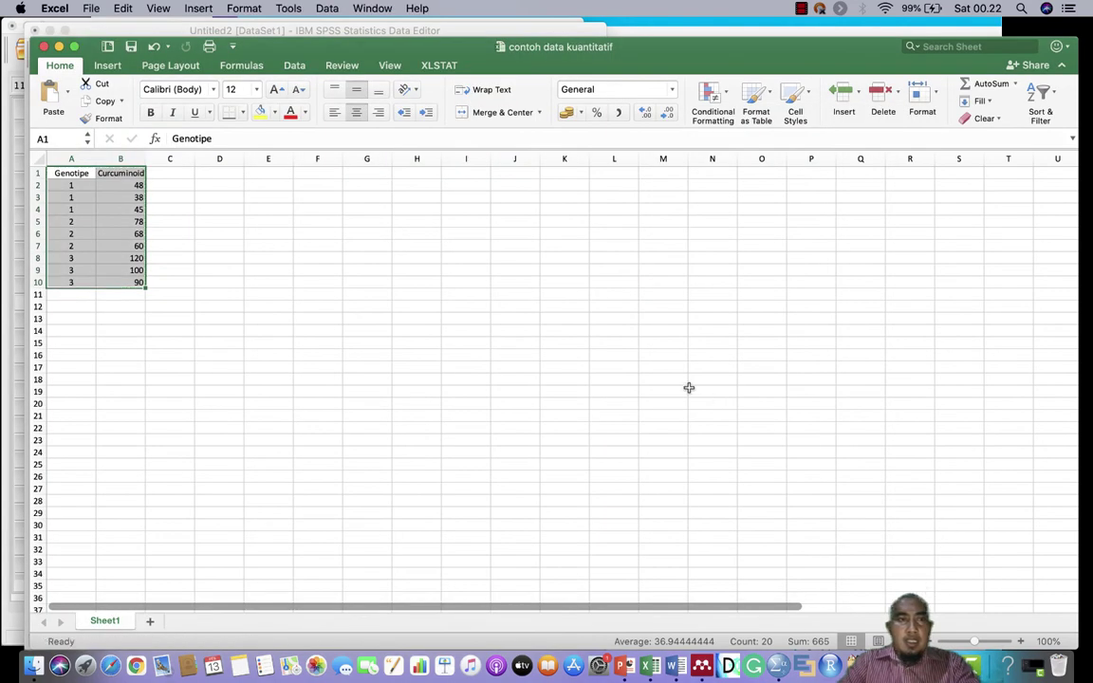
left_click(284, 172)
right_click(281, 175)
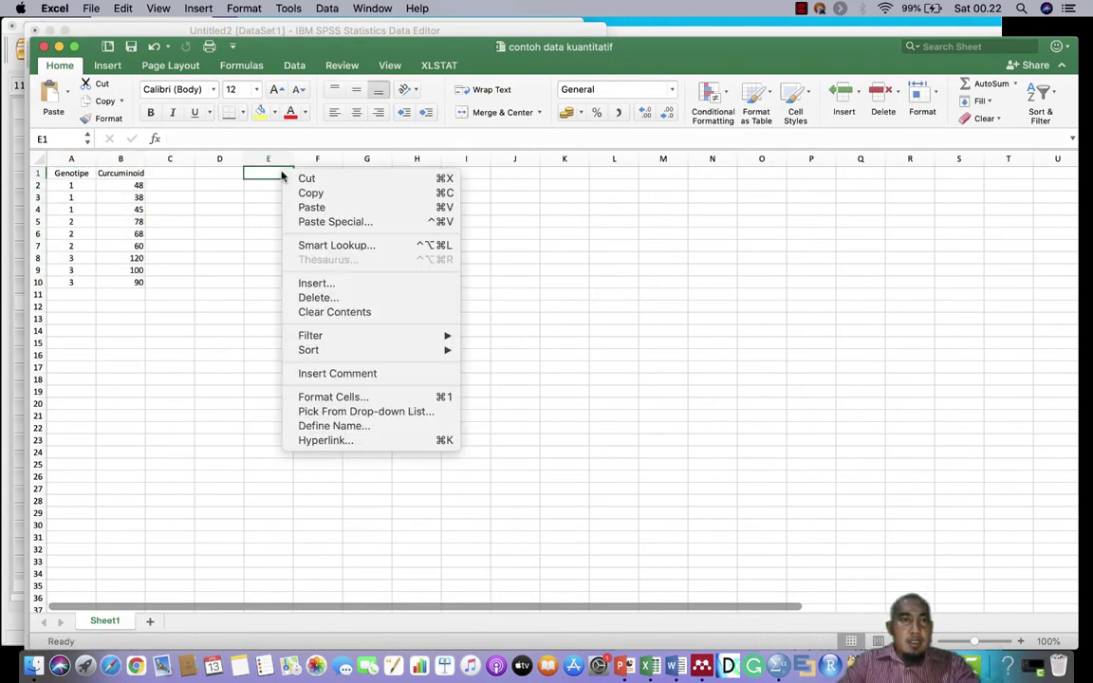
left_click(309, 208)
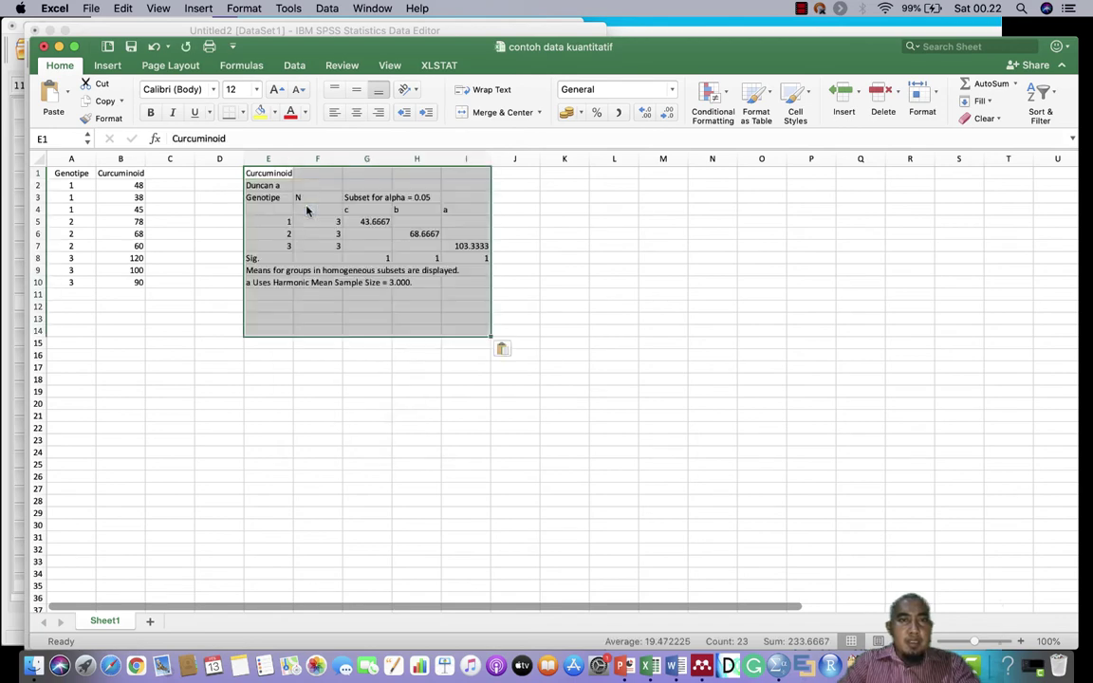
Start a summary table beside the pasted Duncan results by entering the header "Genotipe" in cell L3.
left_click(585, 307)
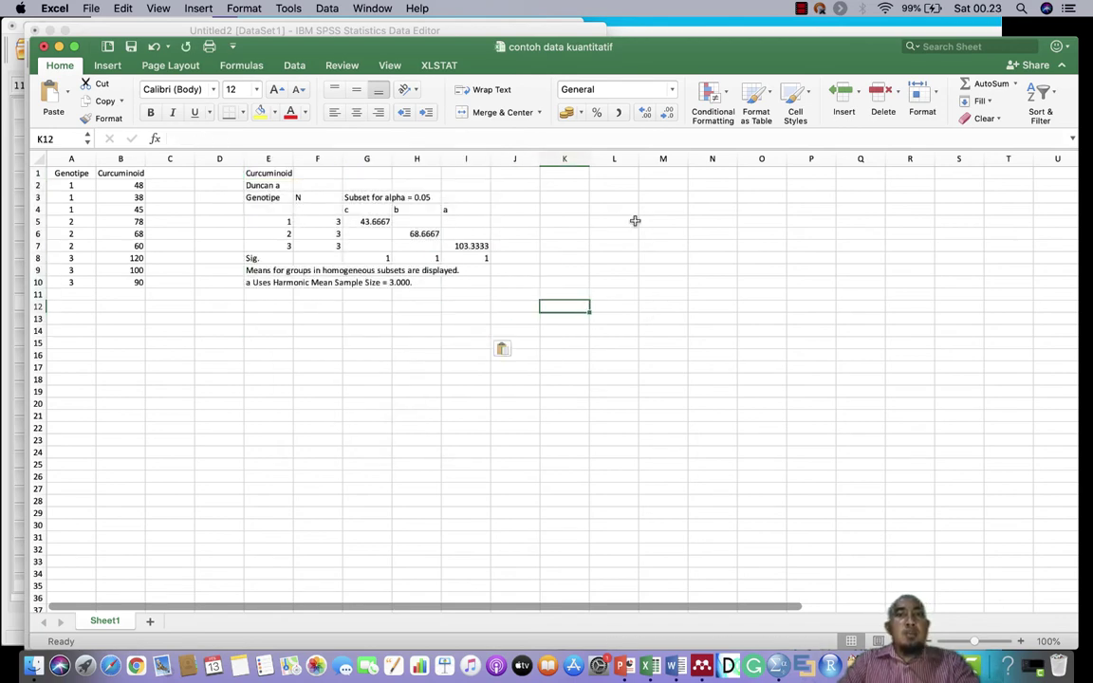
left_click(619, 196)
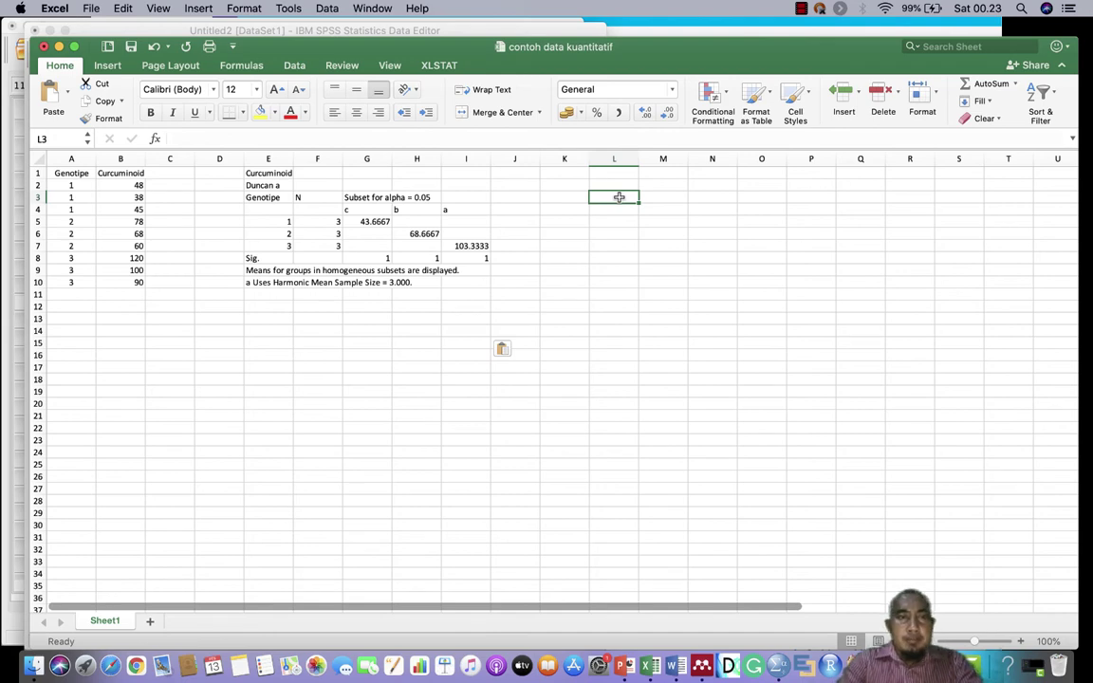
type("Genotipe")
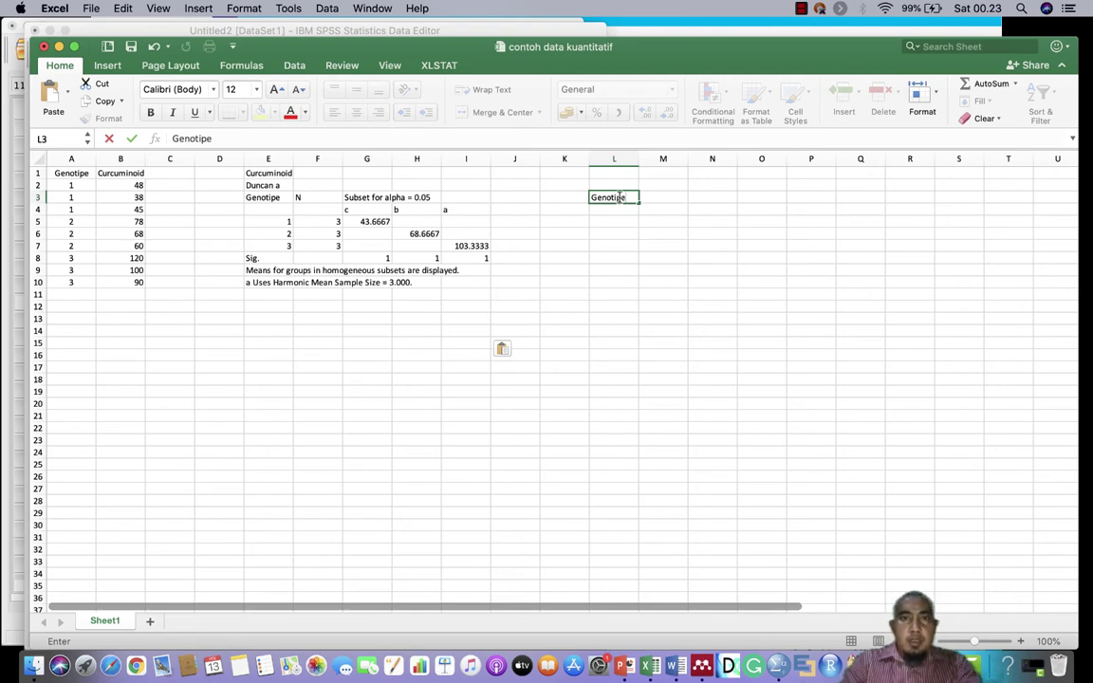
key("Tab")
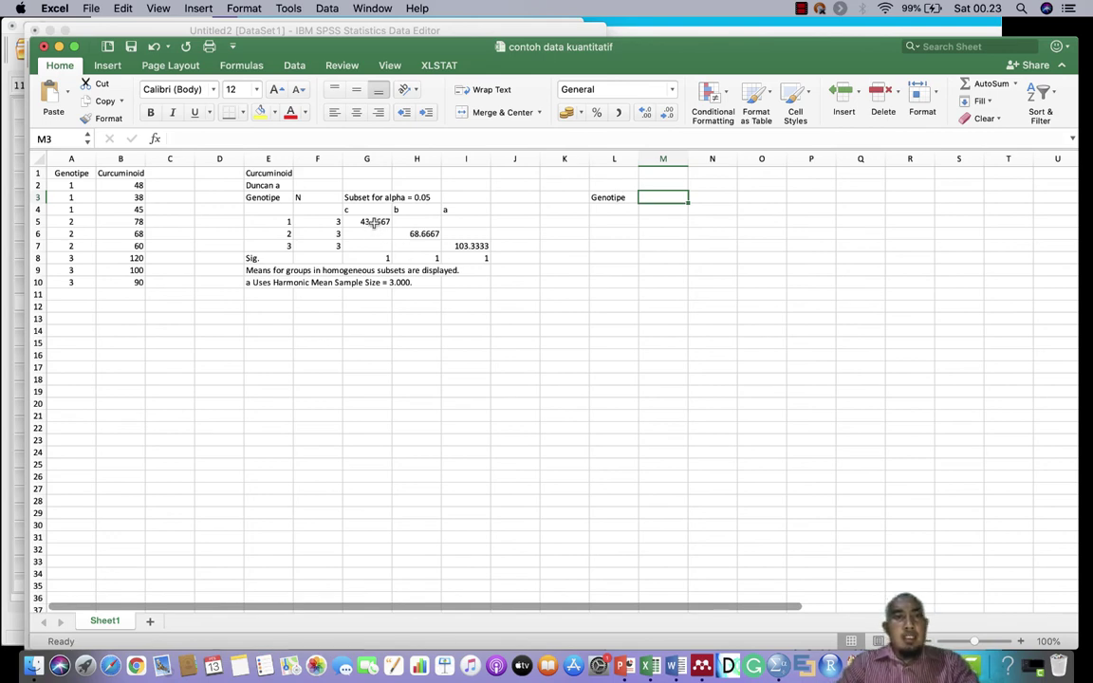
left_click_drag(366, 222, 460, 246)
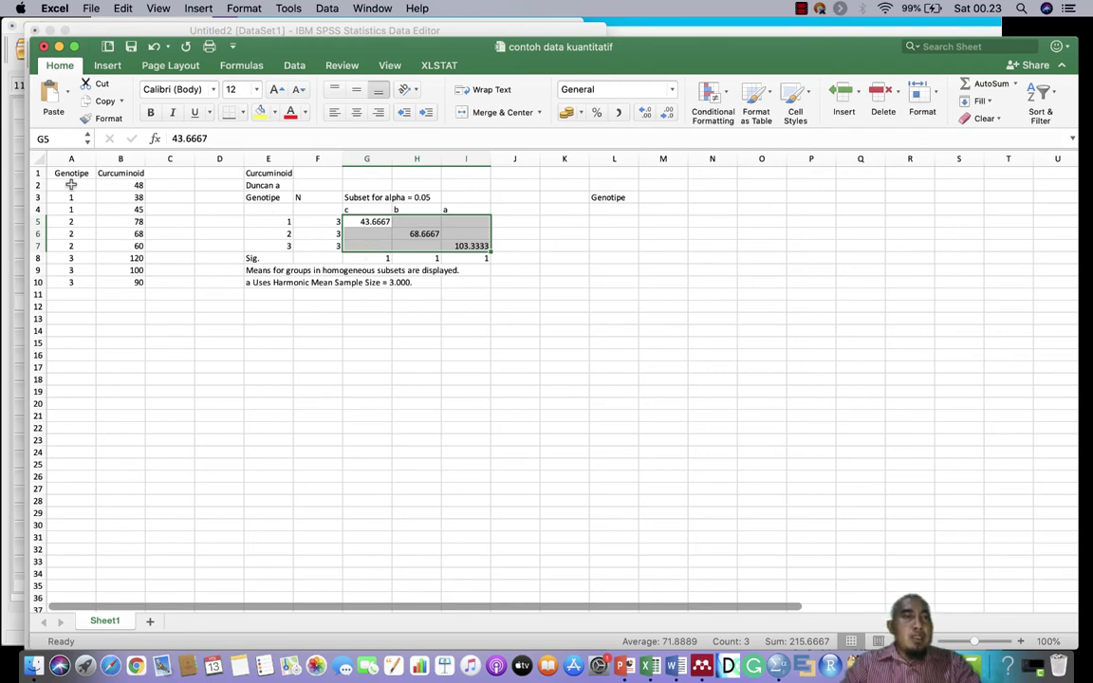
Insert a recommended PivotTable from the data in A1:B10 and move Curcuminoid from its rows to its values.
left_click_drag(69, 174, 132, 283)
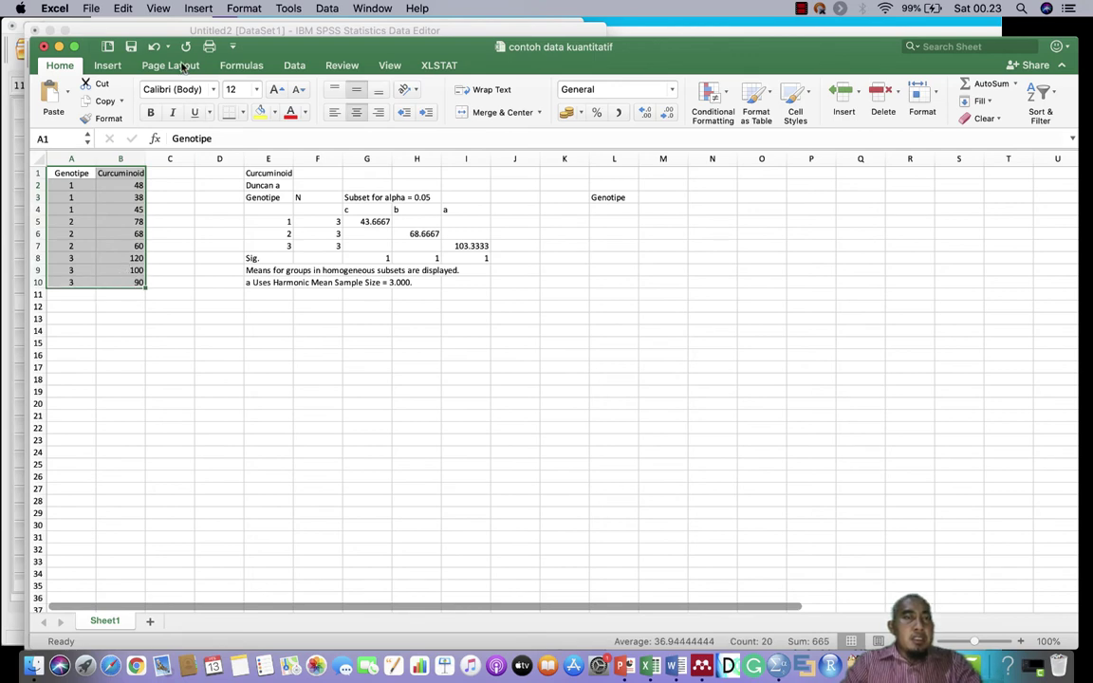
left_click(113, 67)
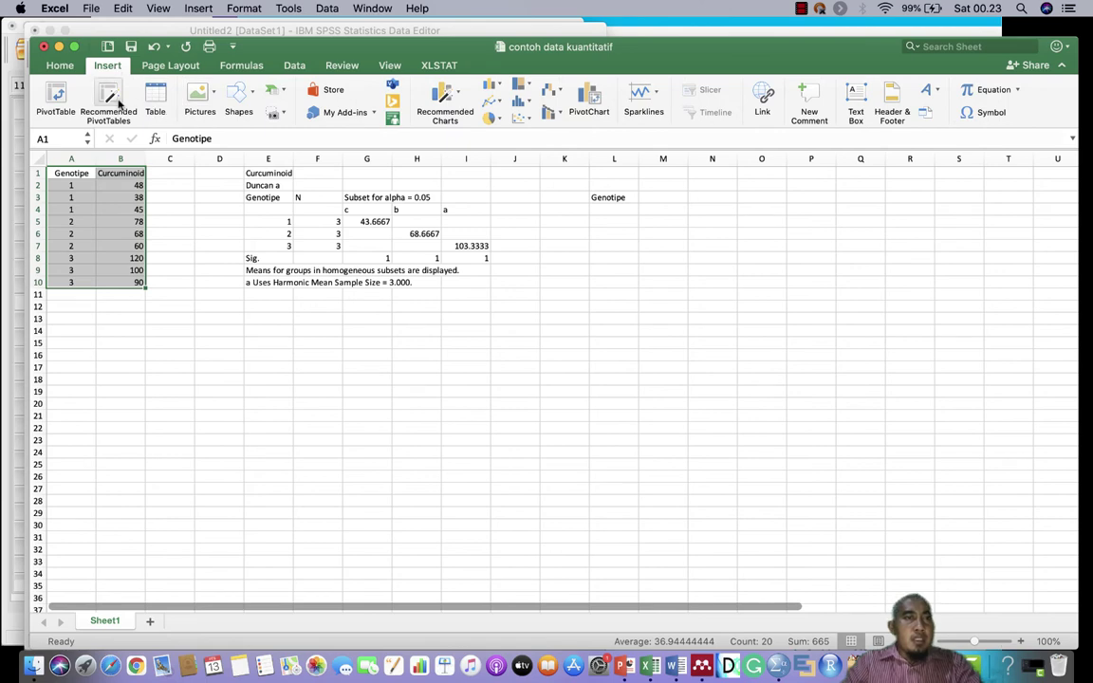
left_click(115, 100)
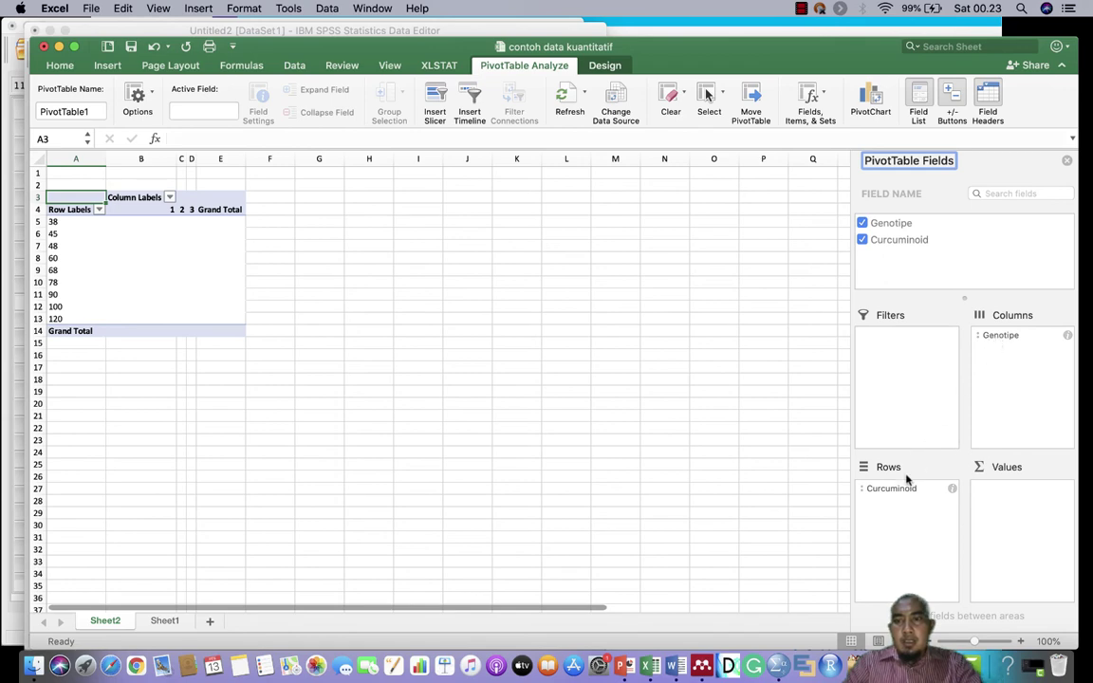
left_click_drag(895, 490, 1005, 488)
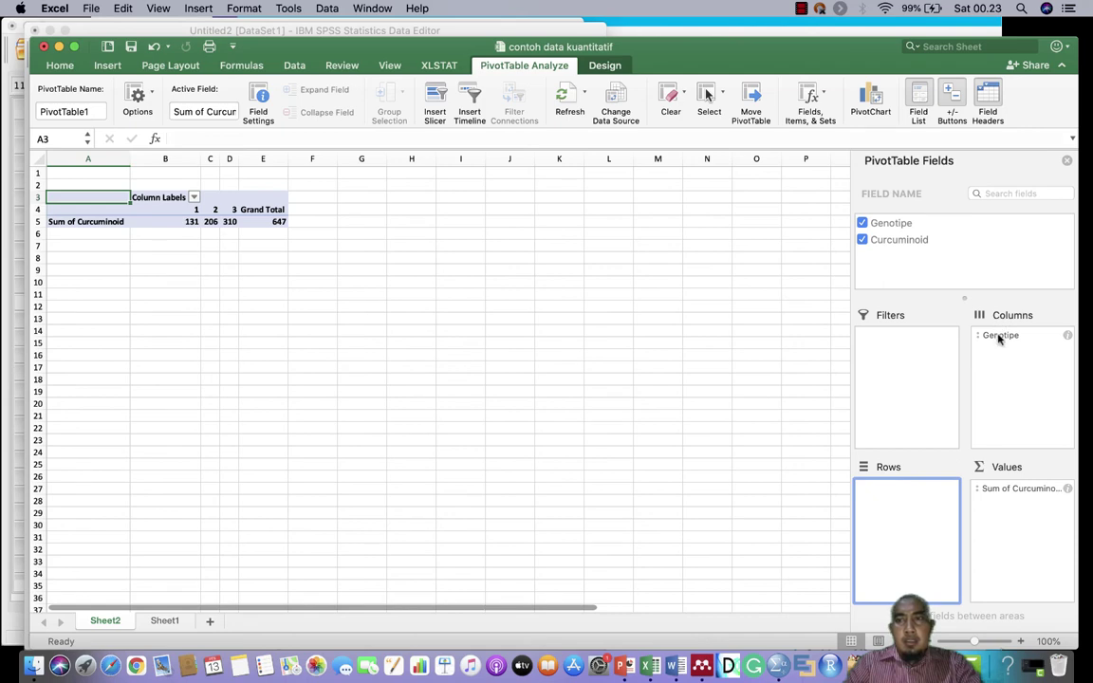
Move Genotipe from the PivotTable's columns to its rows and summarise Curcuminoid by Average.
left_click_drag(998, 339, 893, 498)
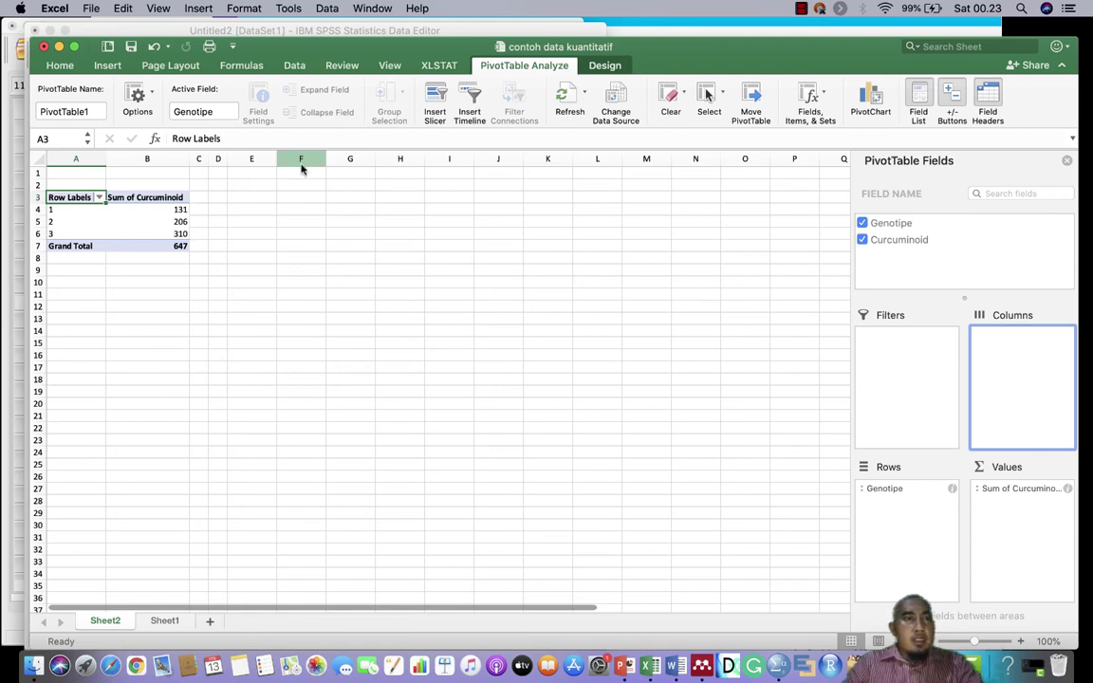
left_click(138, 99)
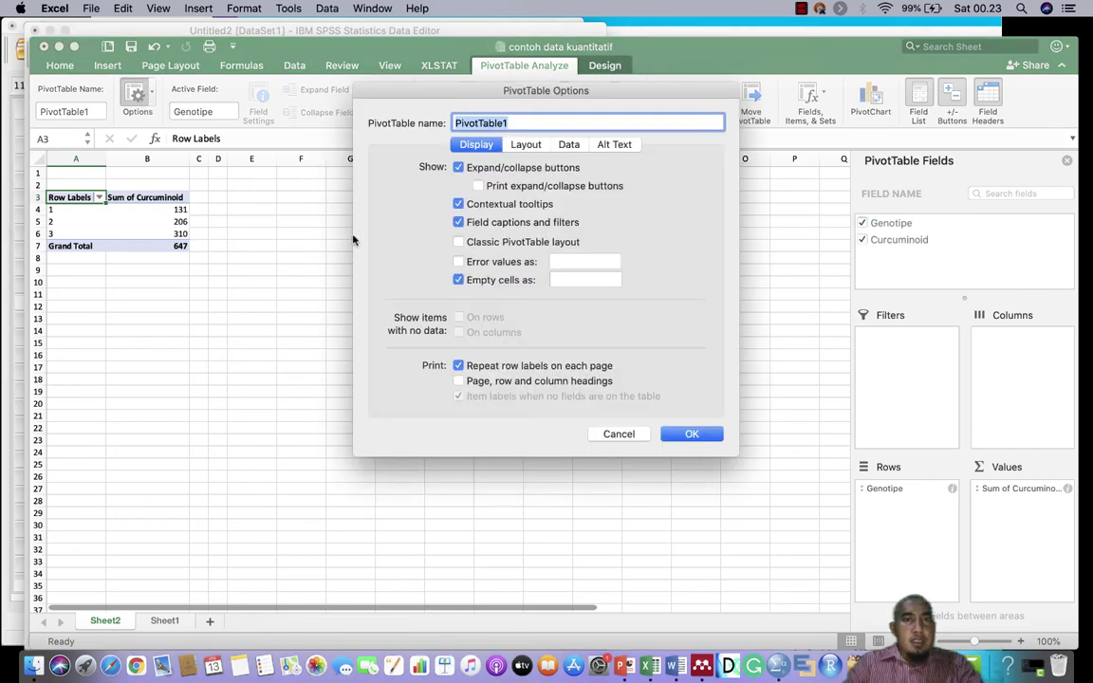
left_click(619, 433)
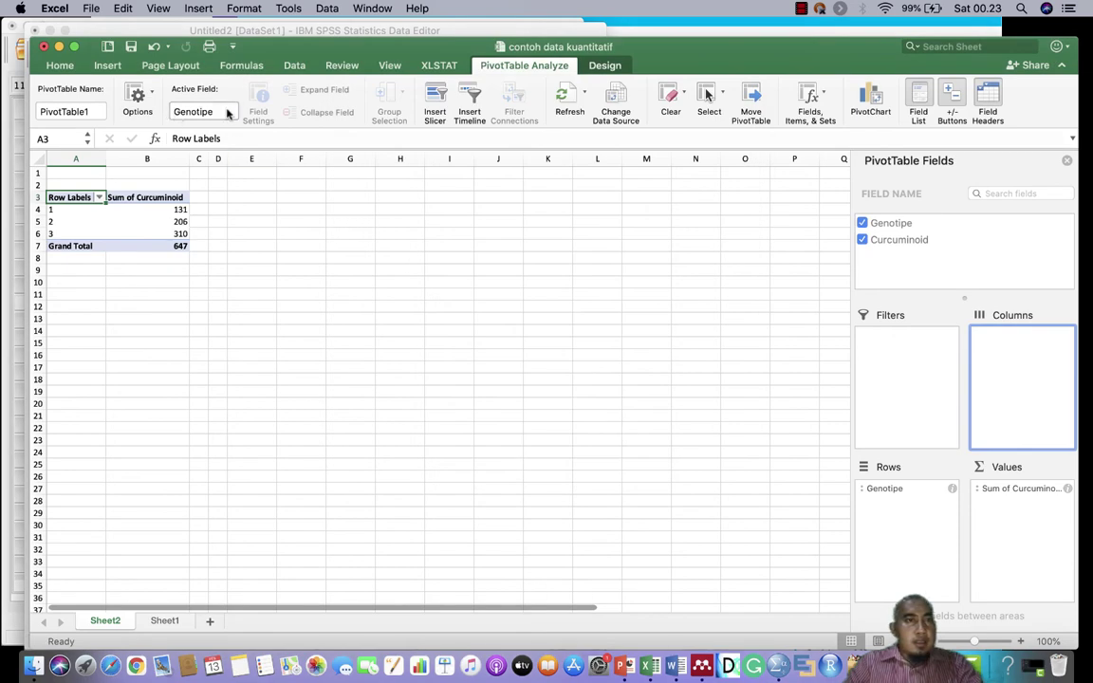
left_click(162, 197)
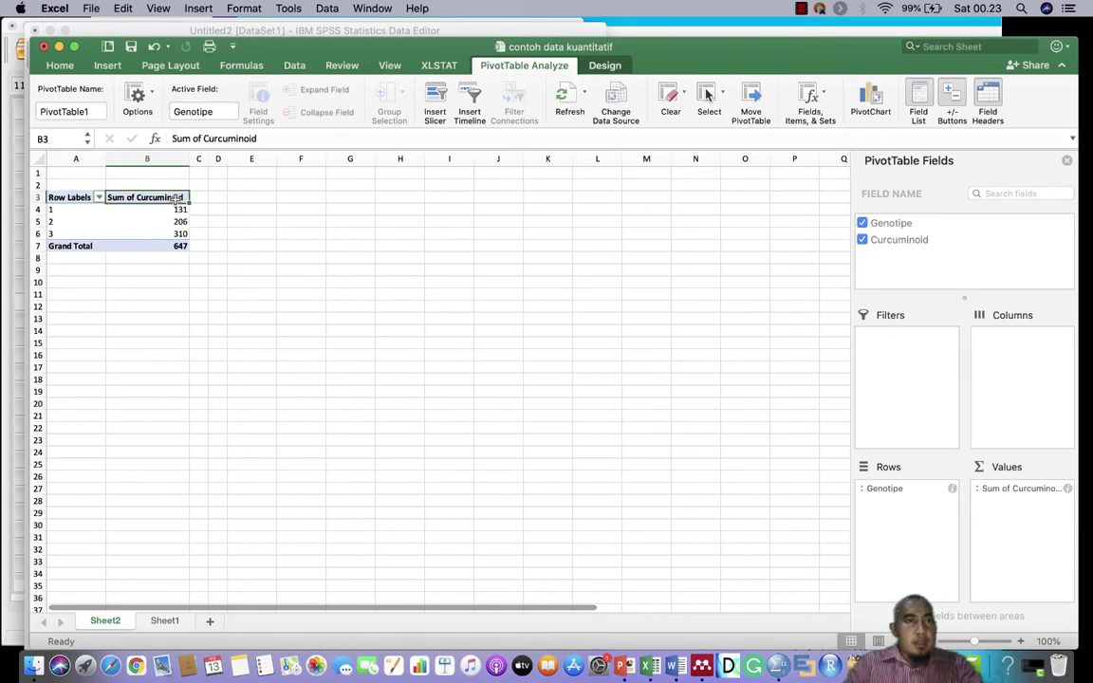
left_click(259, 115)
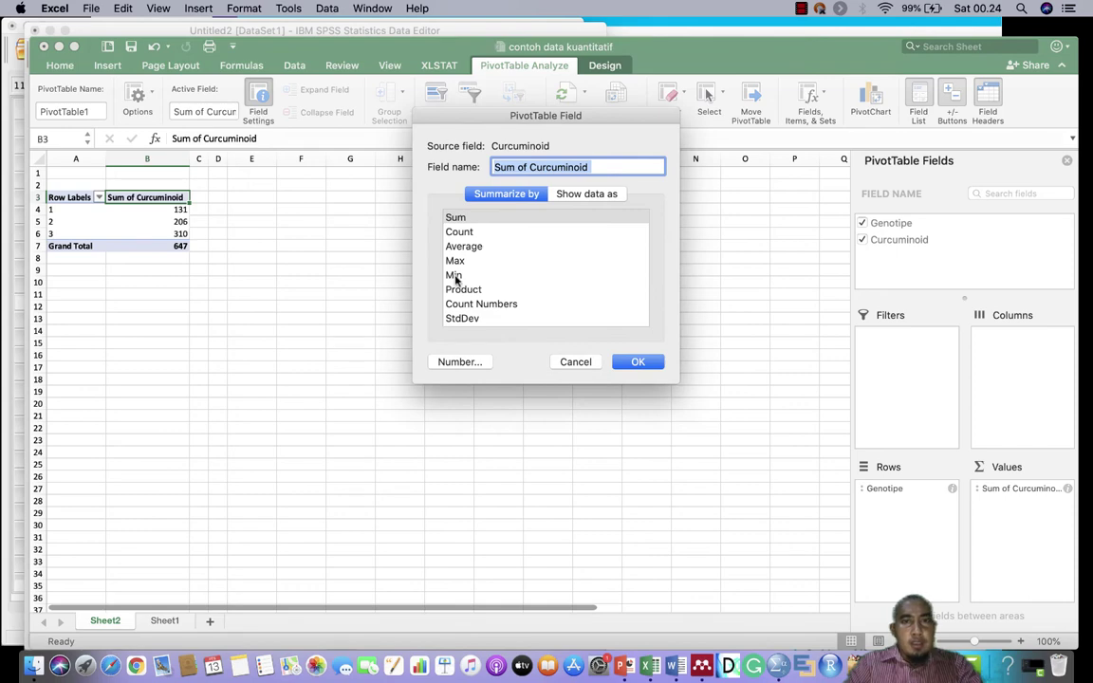
left_click(460, 247)
left_click(638, 365)
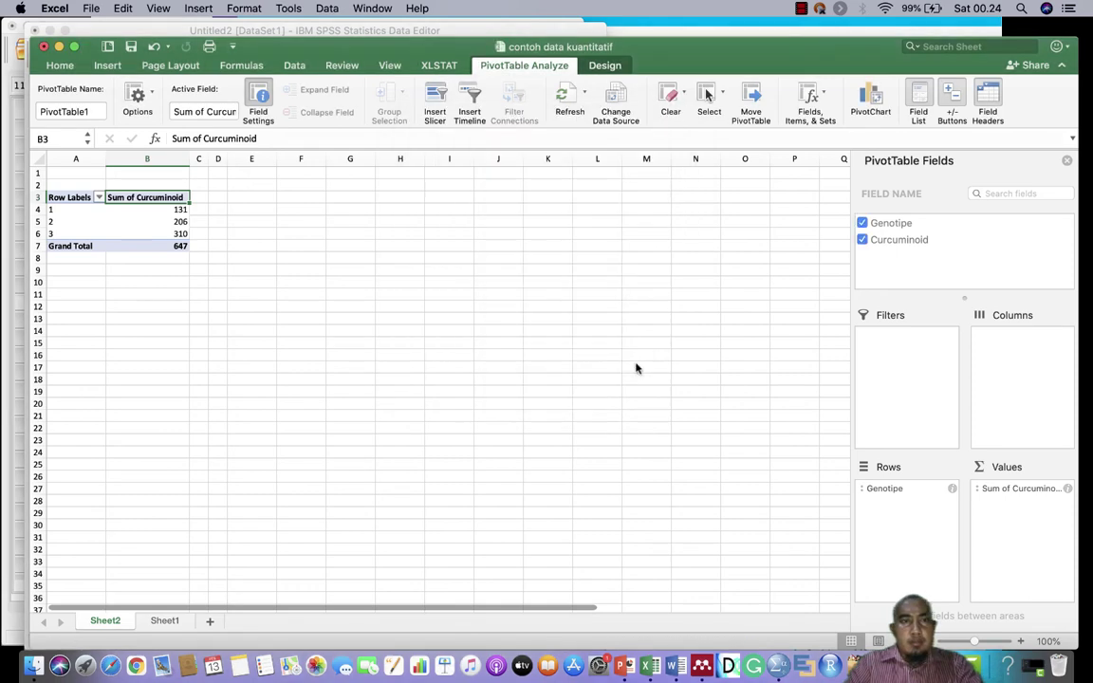
left_click(470, 324)
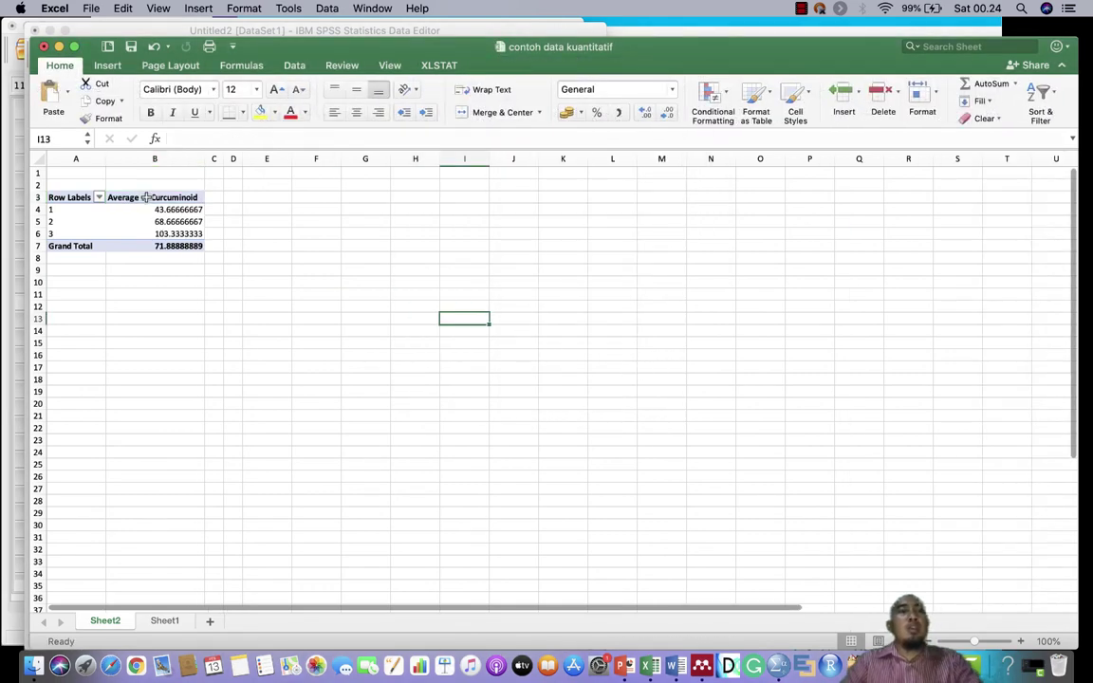
Copy the whole PivotTable in A3:B7 and paste it at cell E3 of Sheet2.
left_click(53, 209)
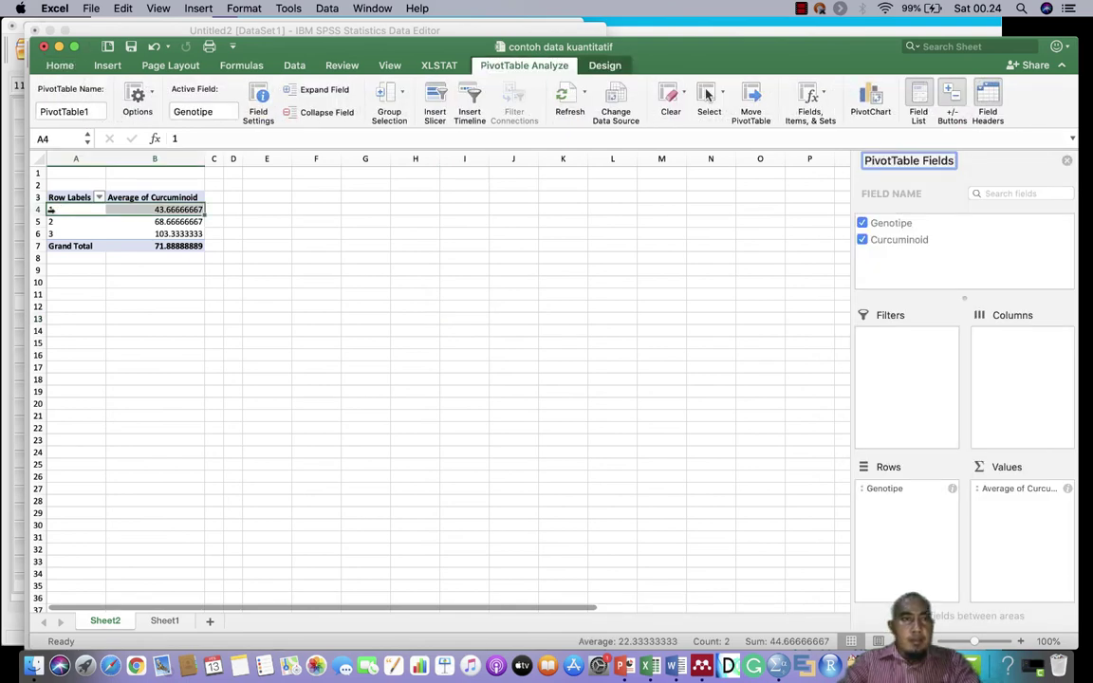
left_click_drag(66, 197, 148, 248)
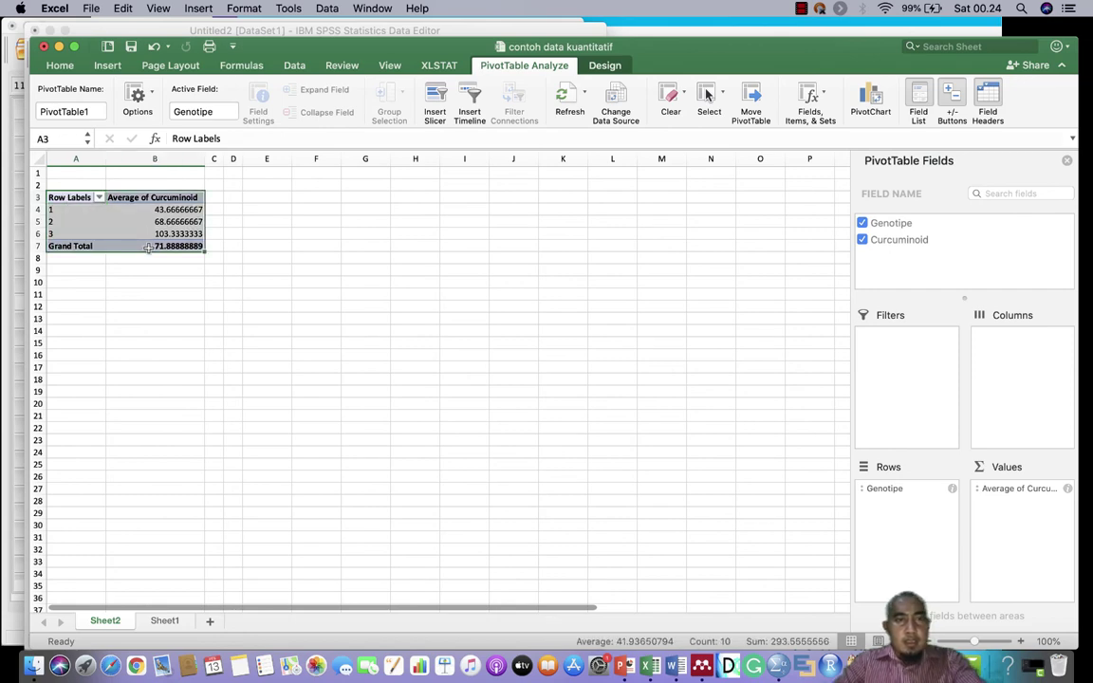
key("super+c")
left_click(270, 197)
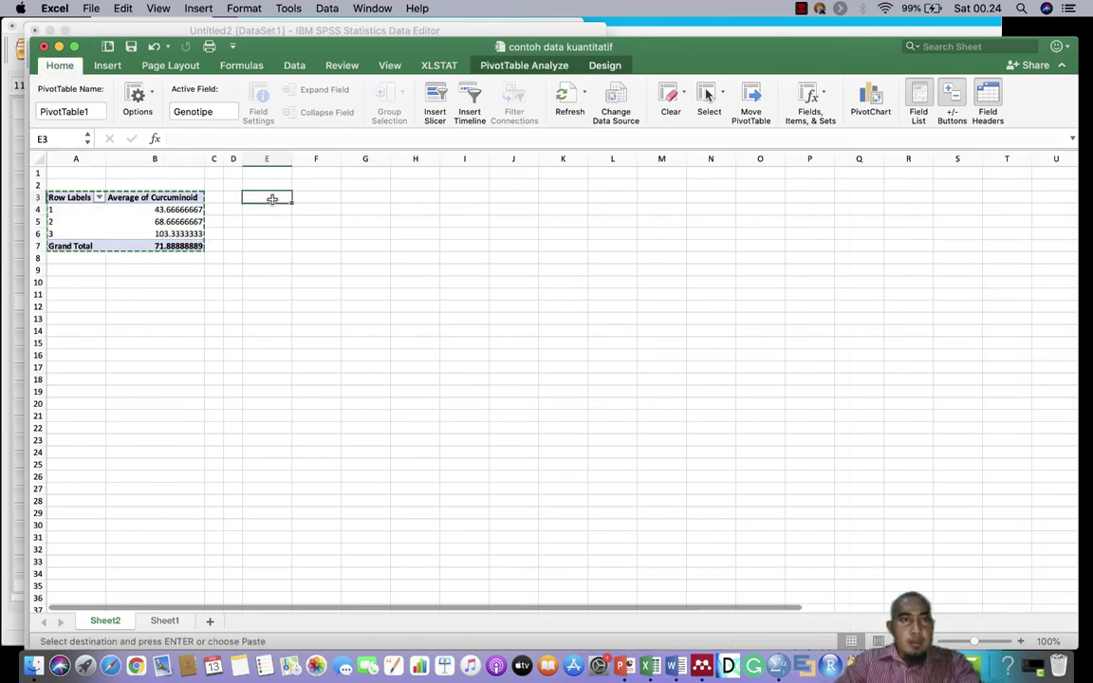
right_click(271, 198)
left_click(317, 234)
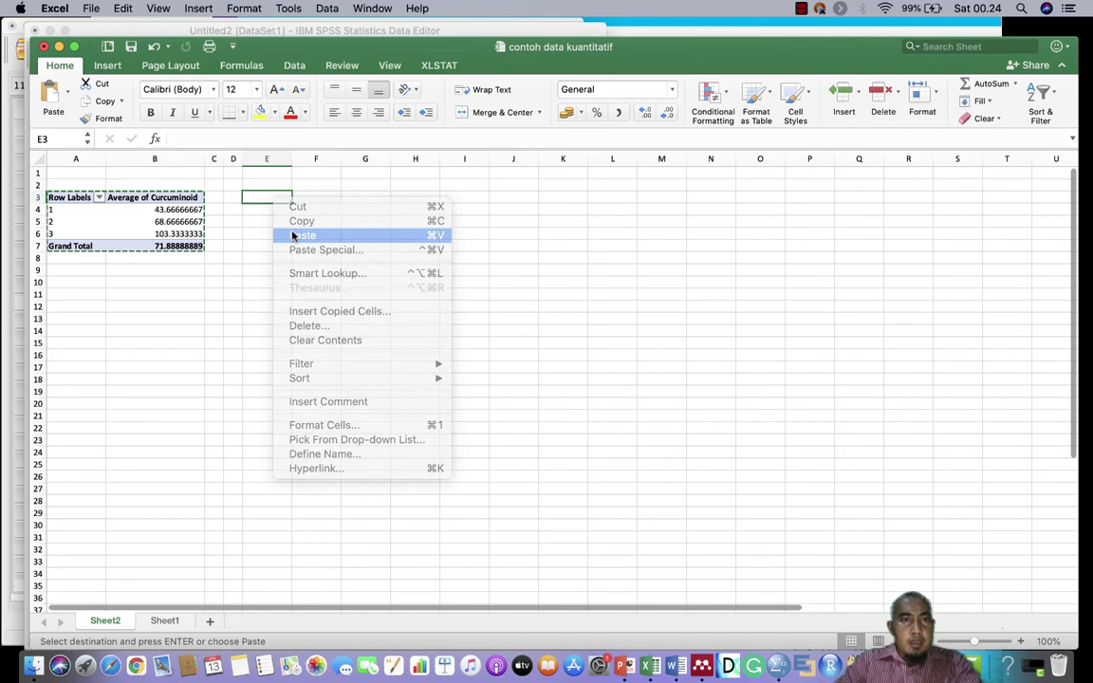
left_click(473, 293)
Insert a column chart from the pasted averages in E4:F6 and delete the chart's legend.
mouse_move(257, 209)
left_mouse_down()
mouse_move(313, 210)
mouse_move(259, 221)
mouse_move(260, 233)
left_mouse_up()
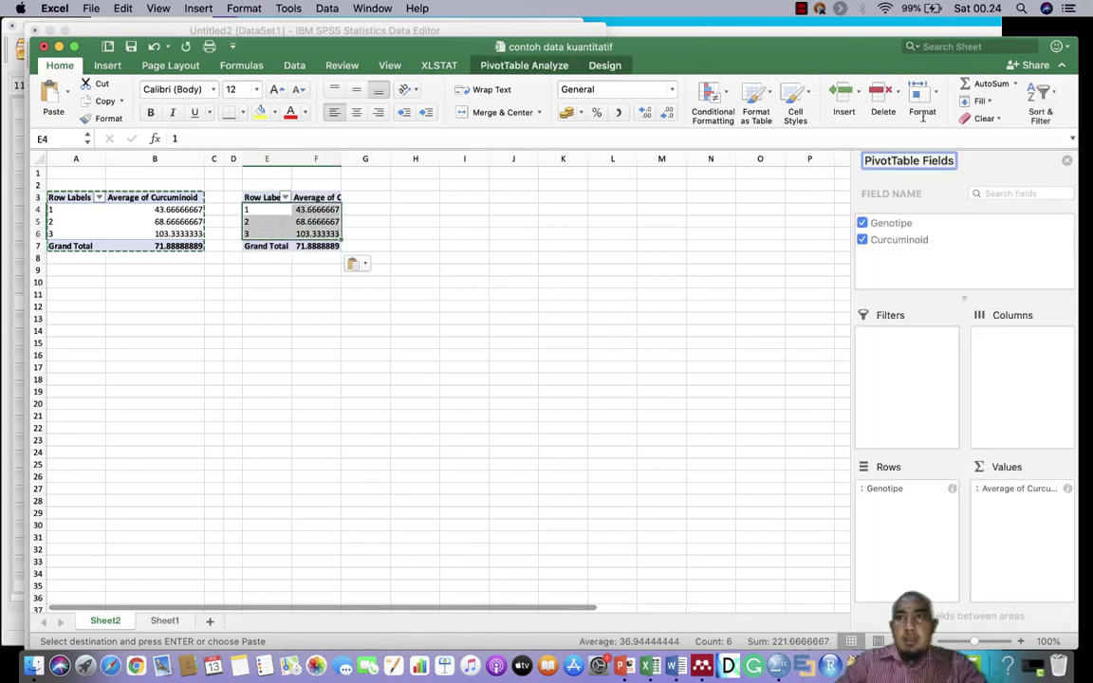
left_click(1069, 163)
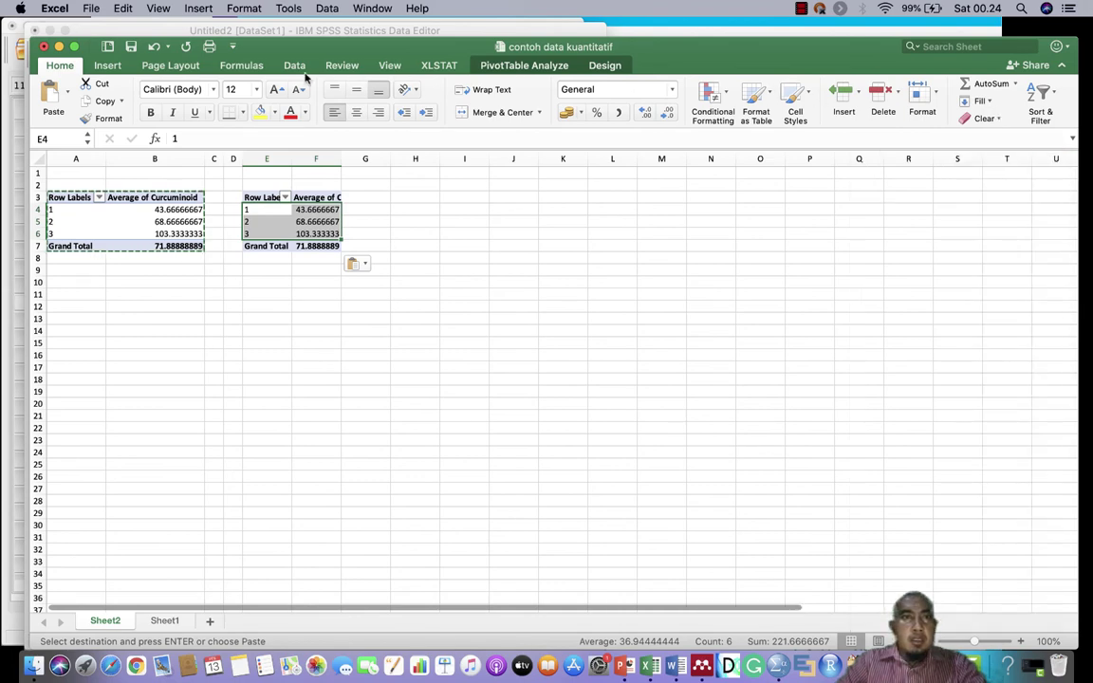
left_click(107, 65)
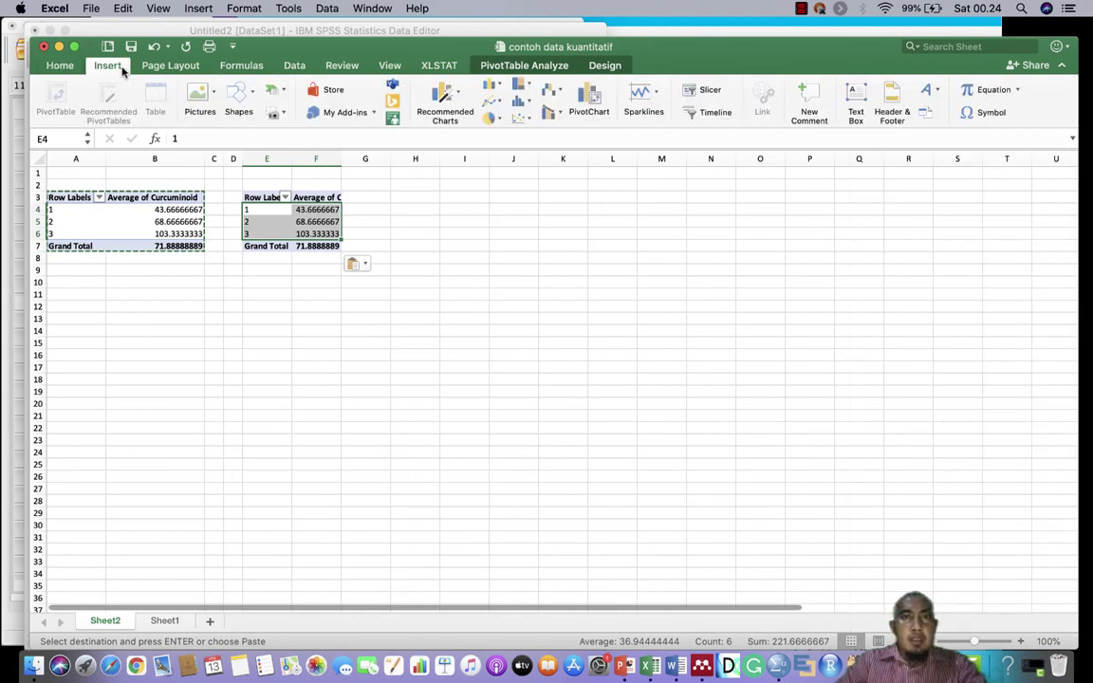
left_click(491, 86)
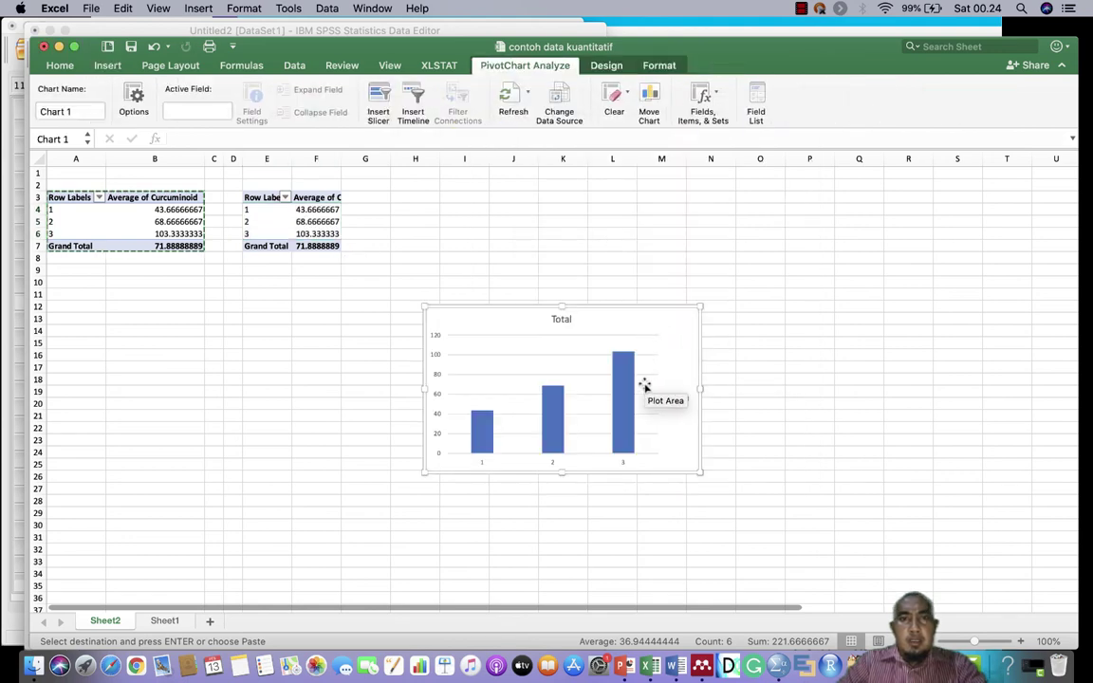
left_click(688, 401)
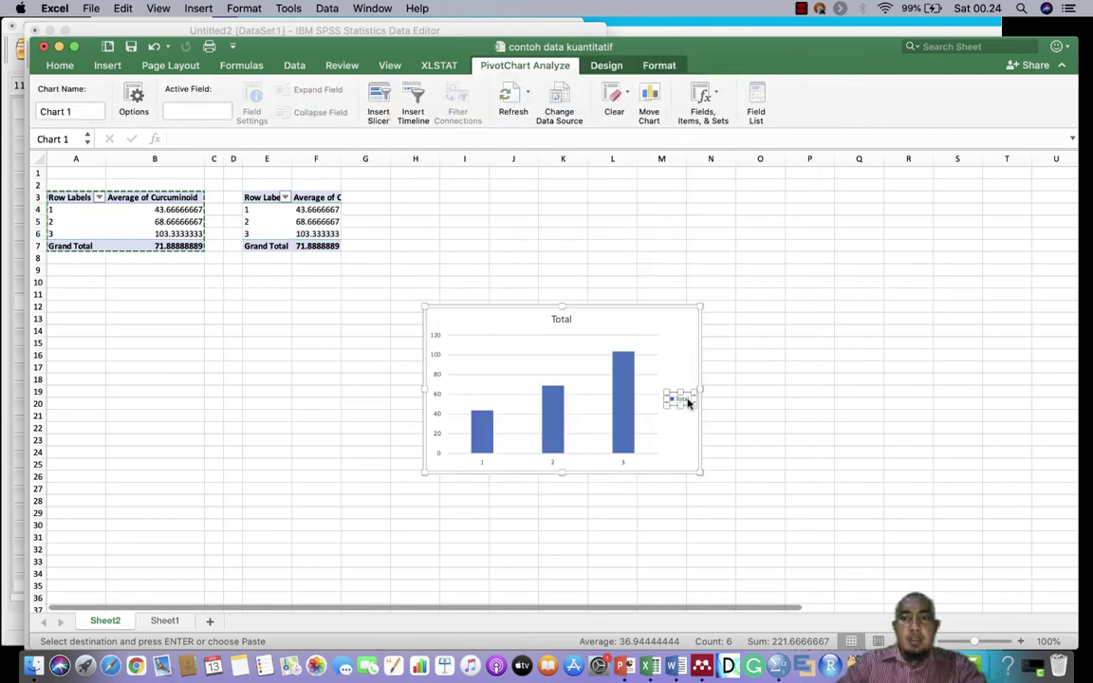
key("Delete")
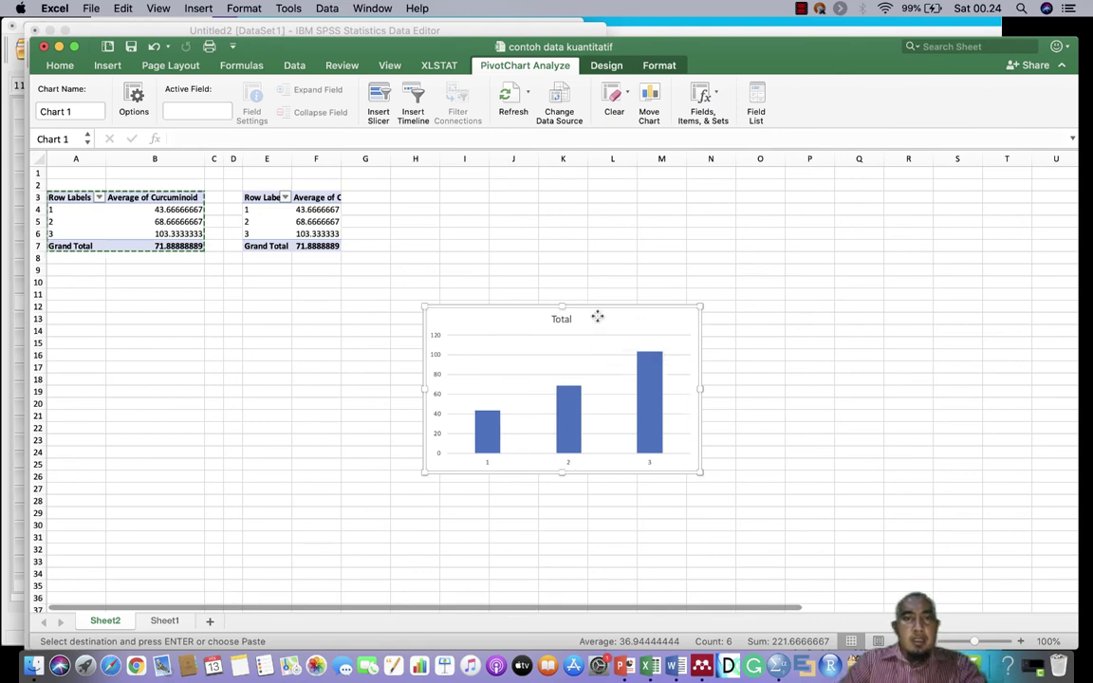
Copy the column chart and paste it at cell J15 of Sheet1, below the Duncan results.
key("super+c")
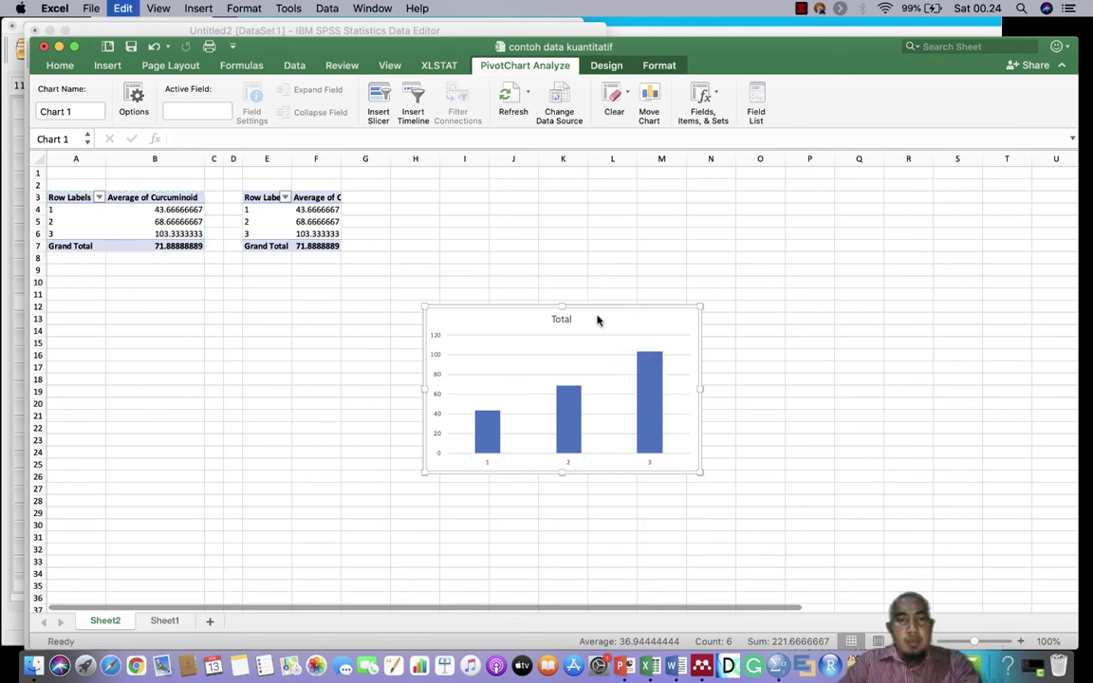
left_click(164, 620)
left_click(477, 275)
left_click(533, 343)
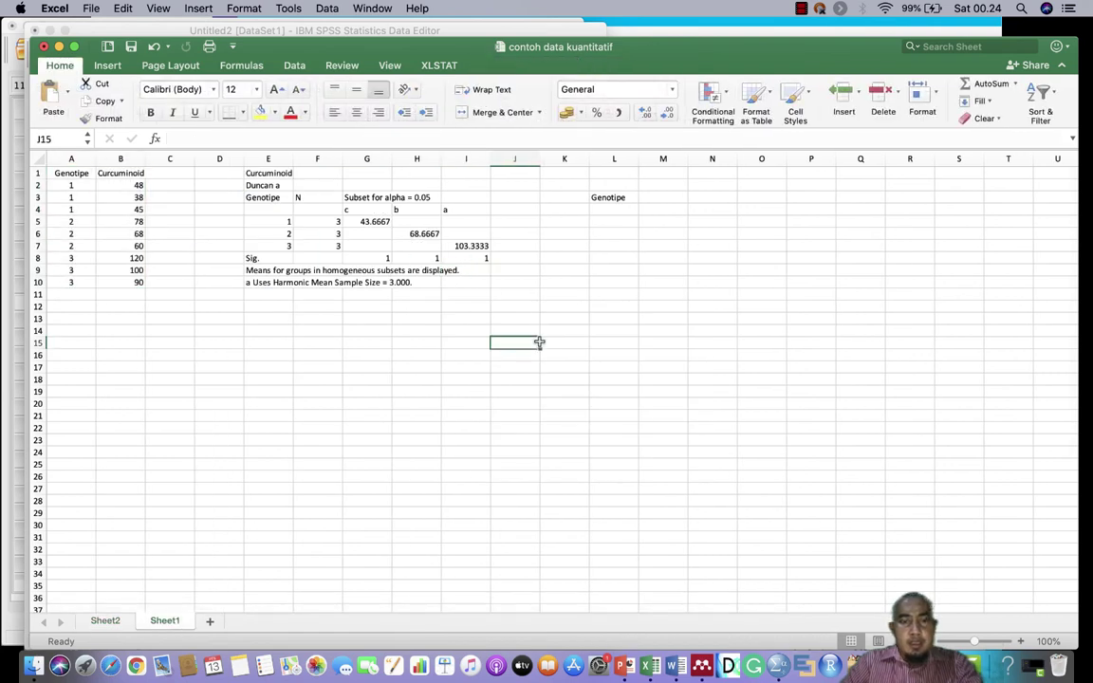
key("super+v")
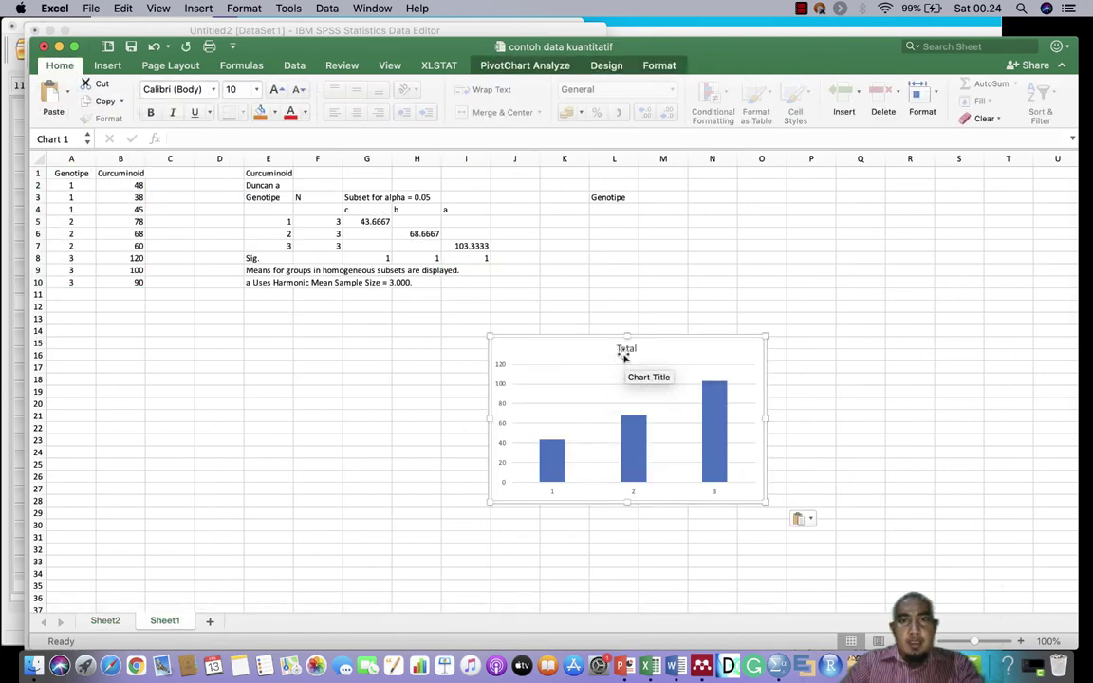
Delete the "Total" title and the horizontal gridlines from the chart on Sheet1.
left_click(623, 350)
key("Delete")
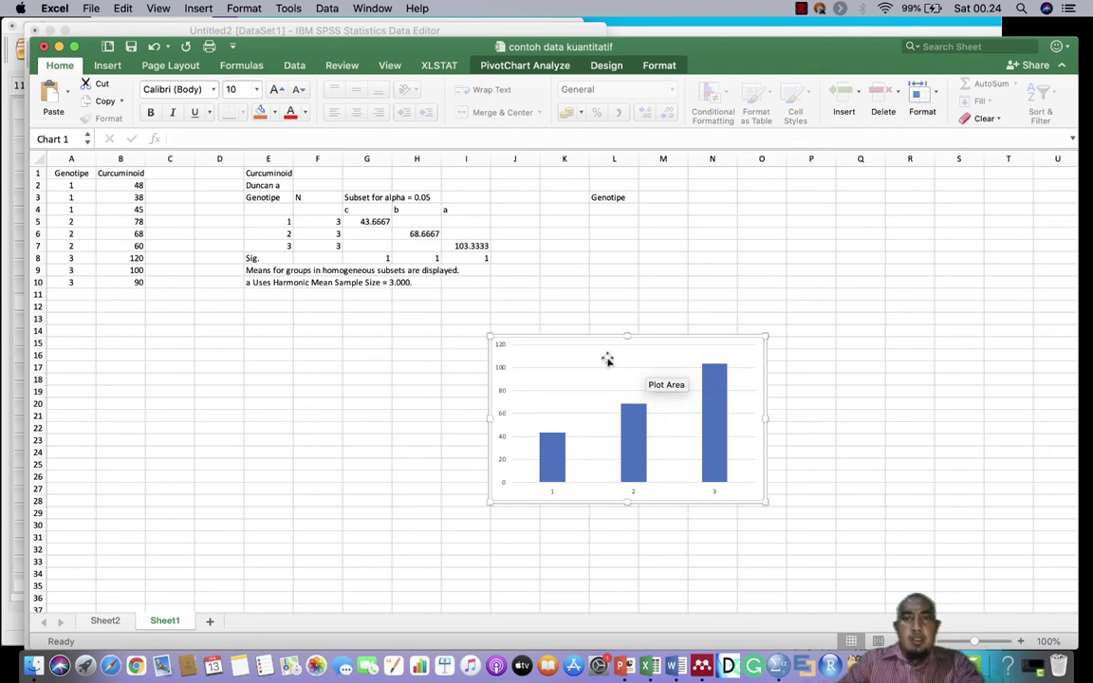
left_click(596, 369)
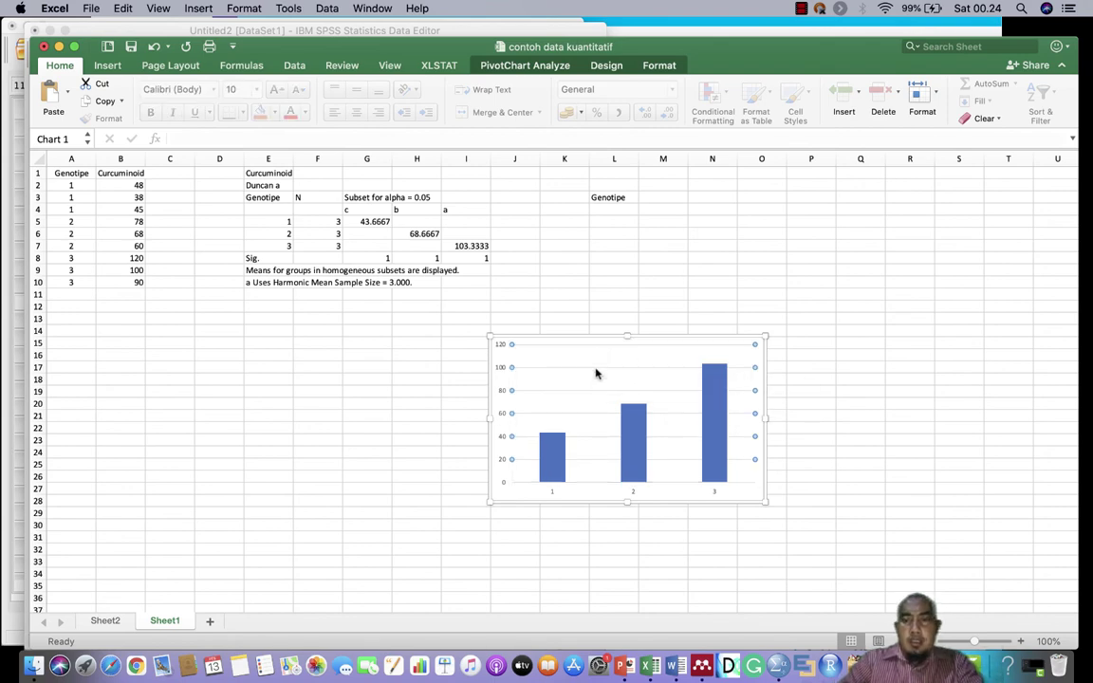
left_click(595, 380)
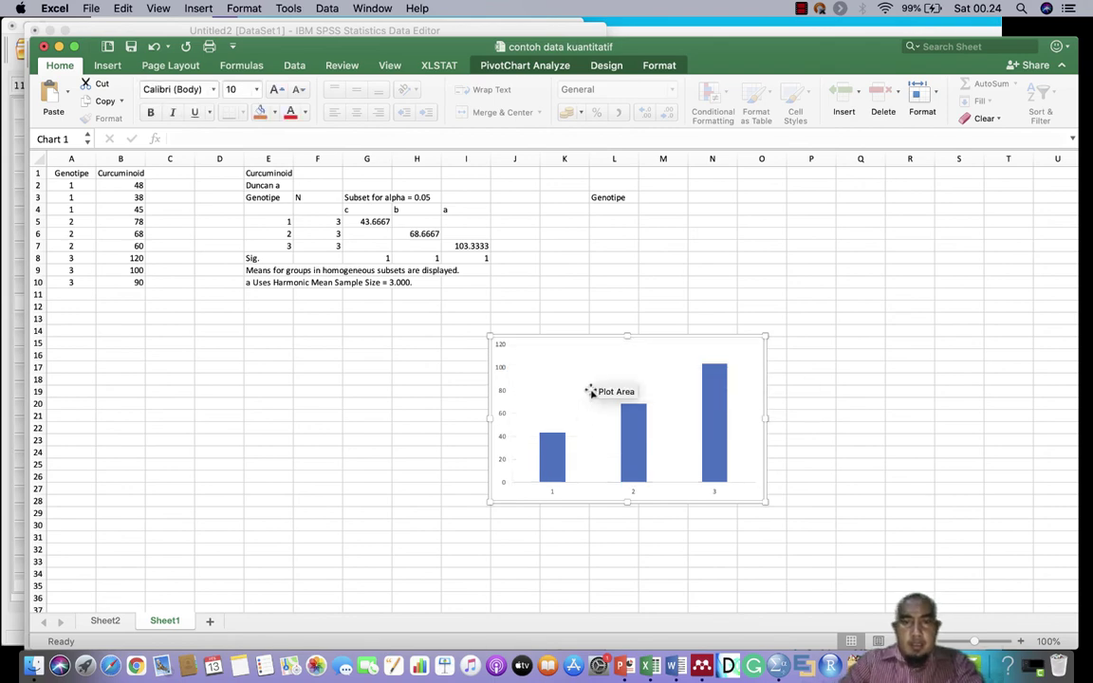
left_click(510, 408)
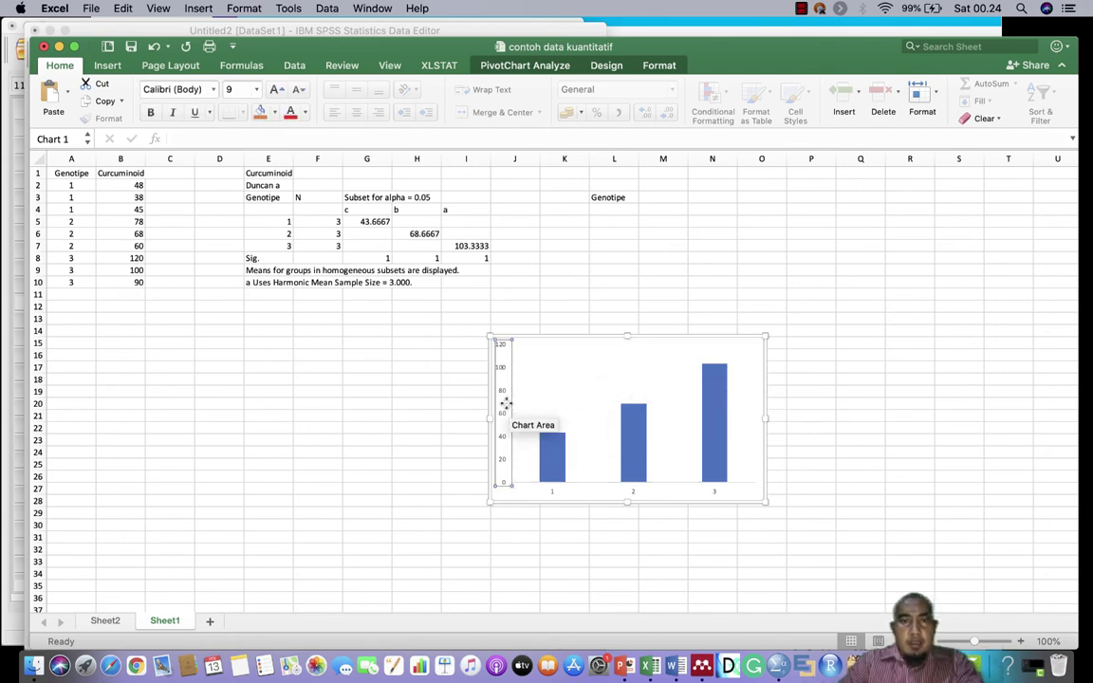
Add data labels to the columns of the chart on Sheet1.
left_click(557, 446)
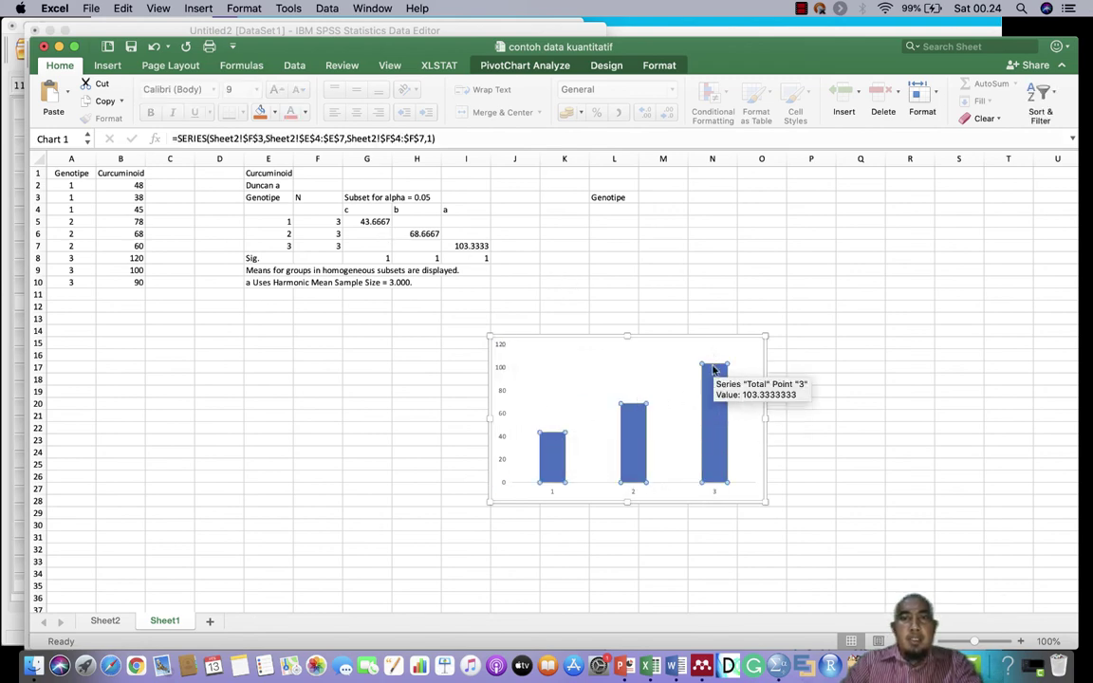
right_click(556, 452)
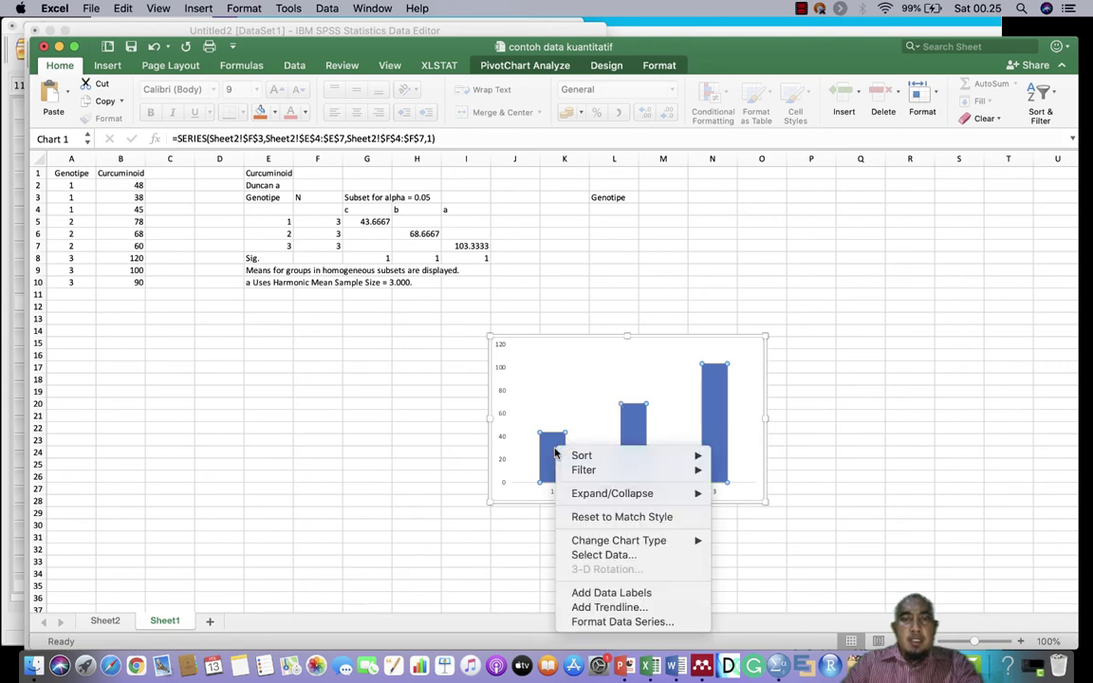
left_click(600, 593)
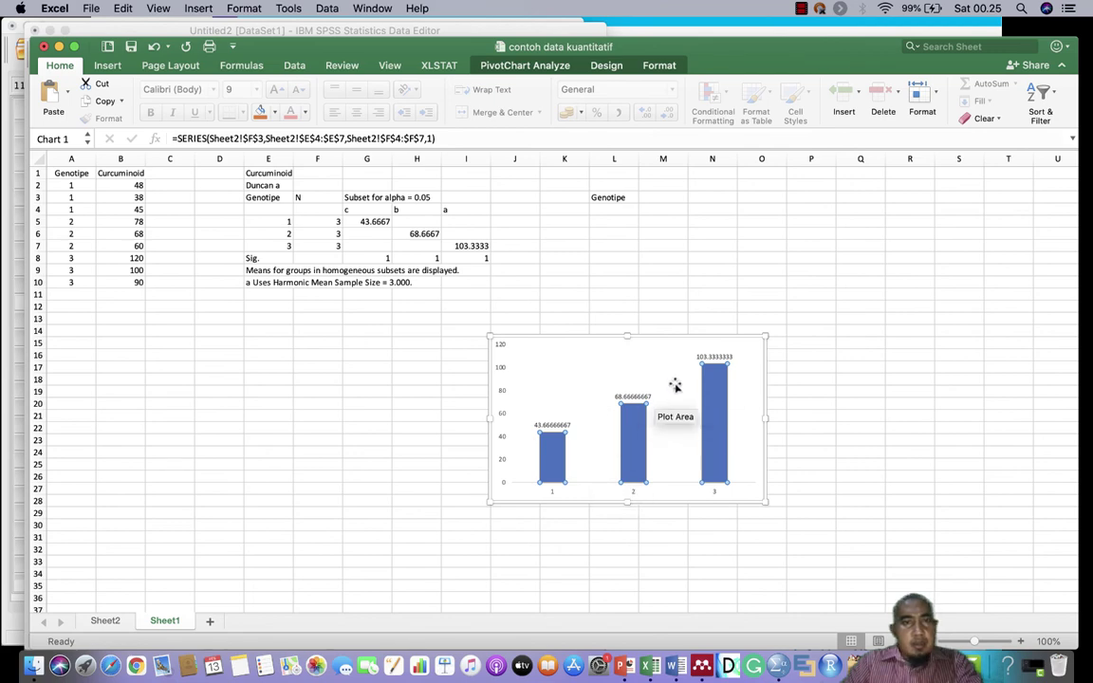
Replace the chart's data labels with the Duncan letters: "a" for genotype 3, "b" for genotype 2 and "c" for genotype 1.
double_click(716, 357)
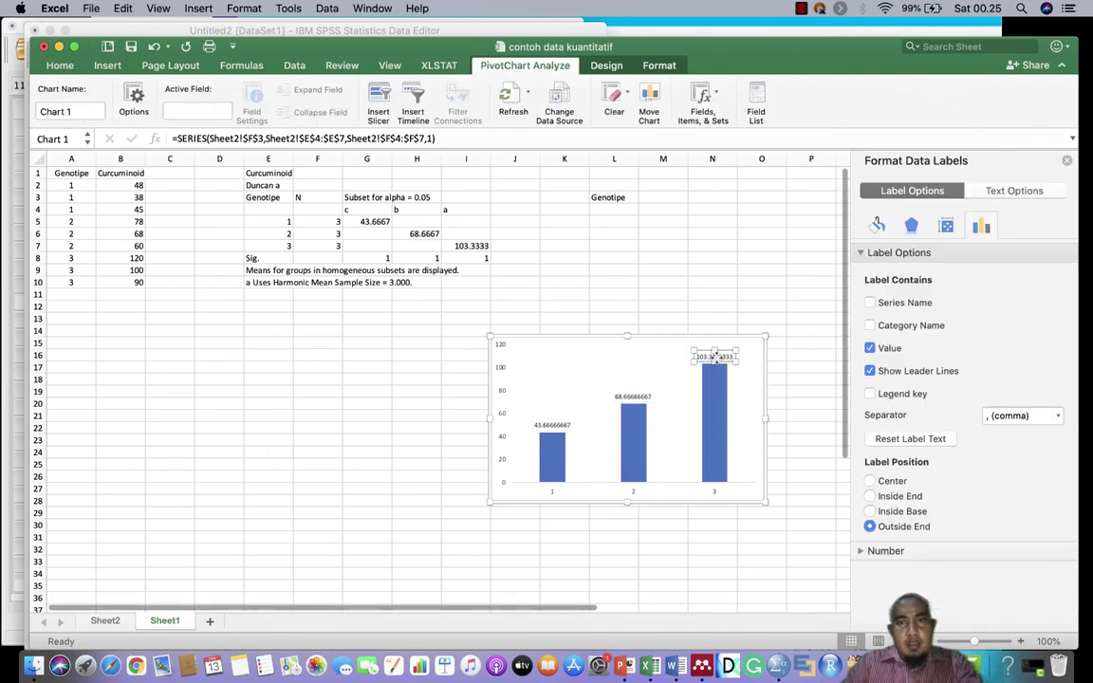
left_click(717, 358)
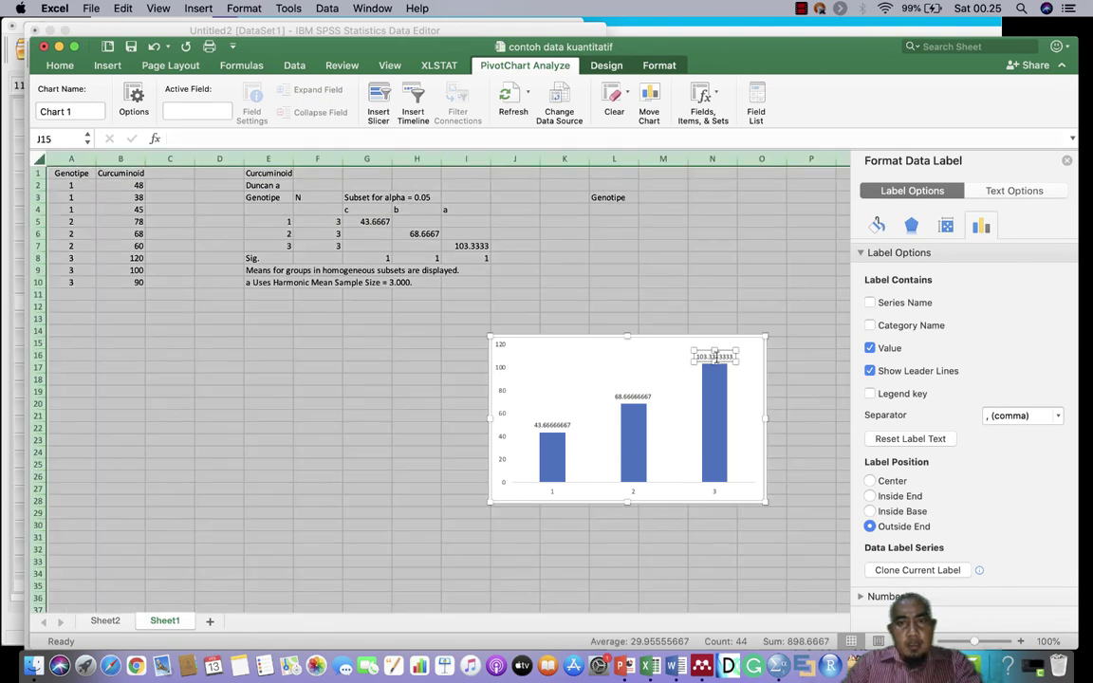
left_click(716, 357)
key("Delete")
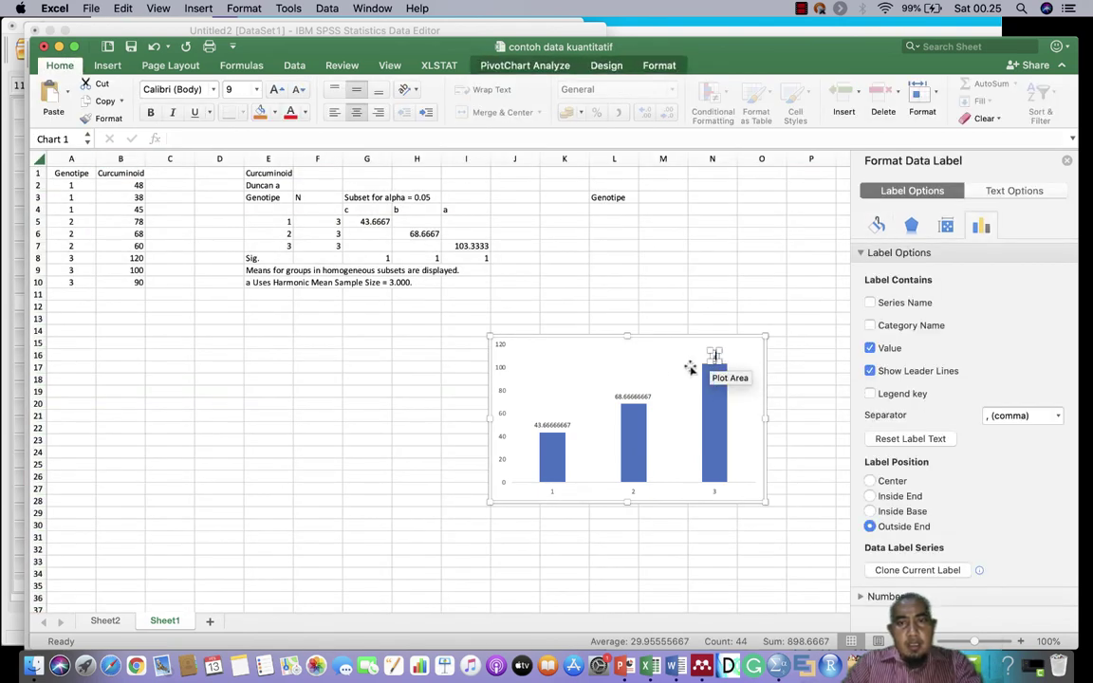
type("a")
left_click(632, 396)
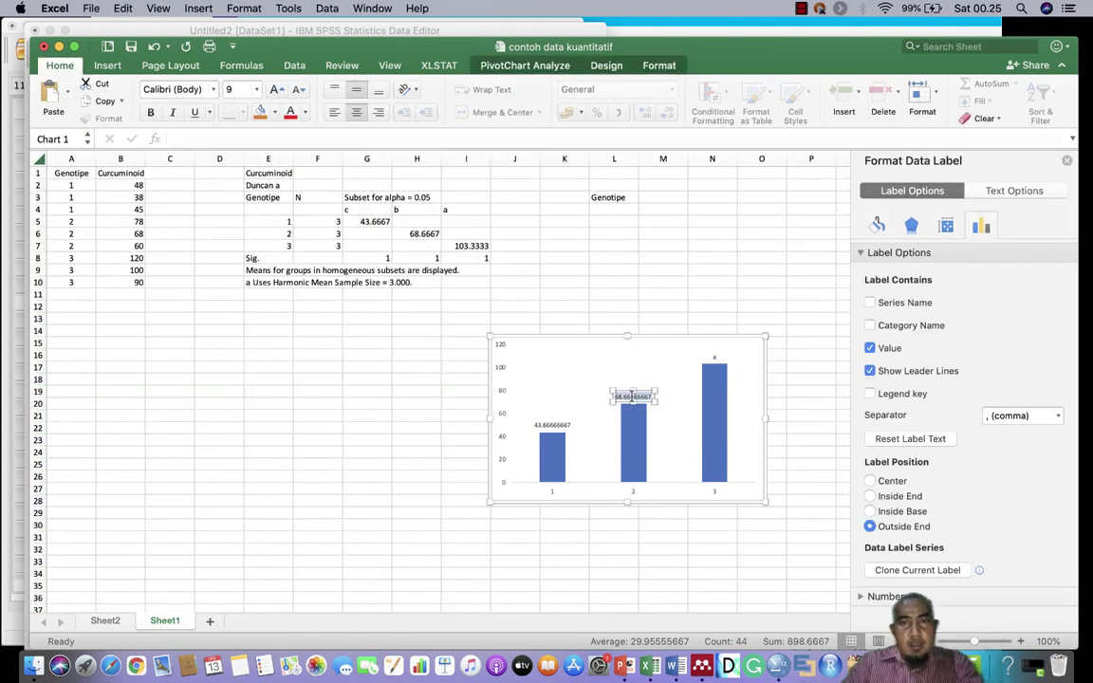
double_click(633, 397)
type("b")
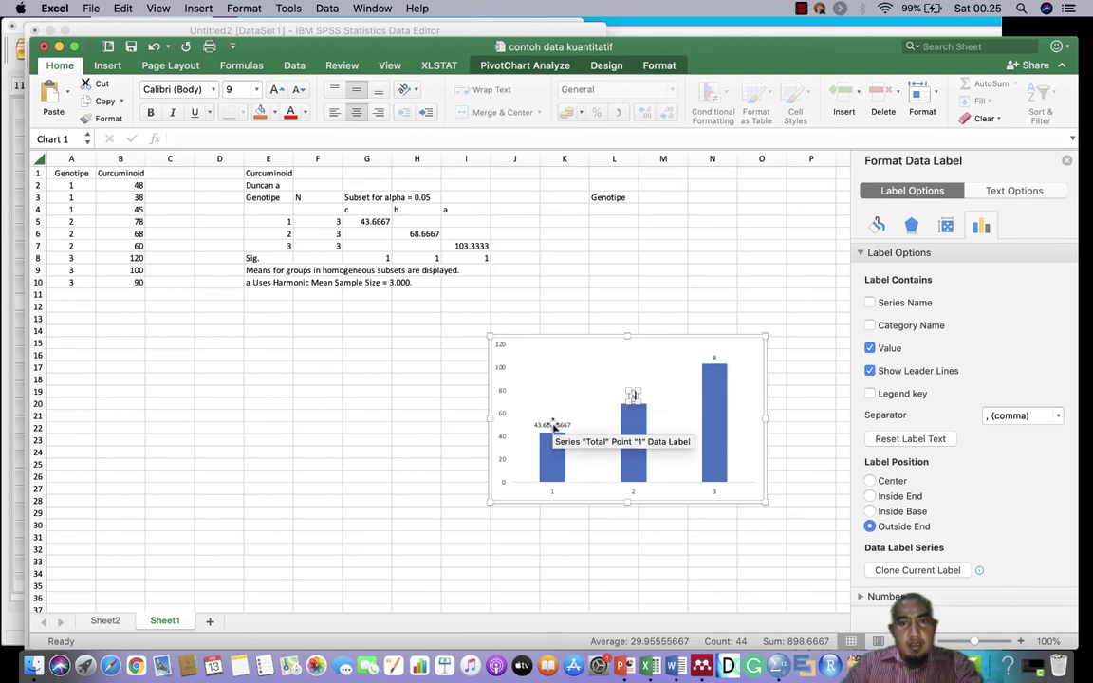
left_click(552, 425)
double_click(553, 426)
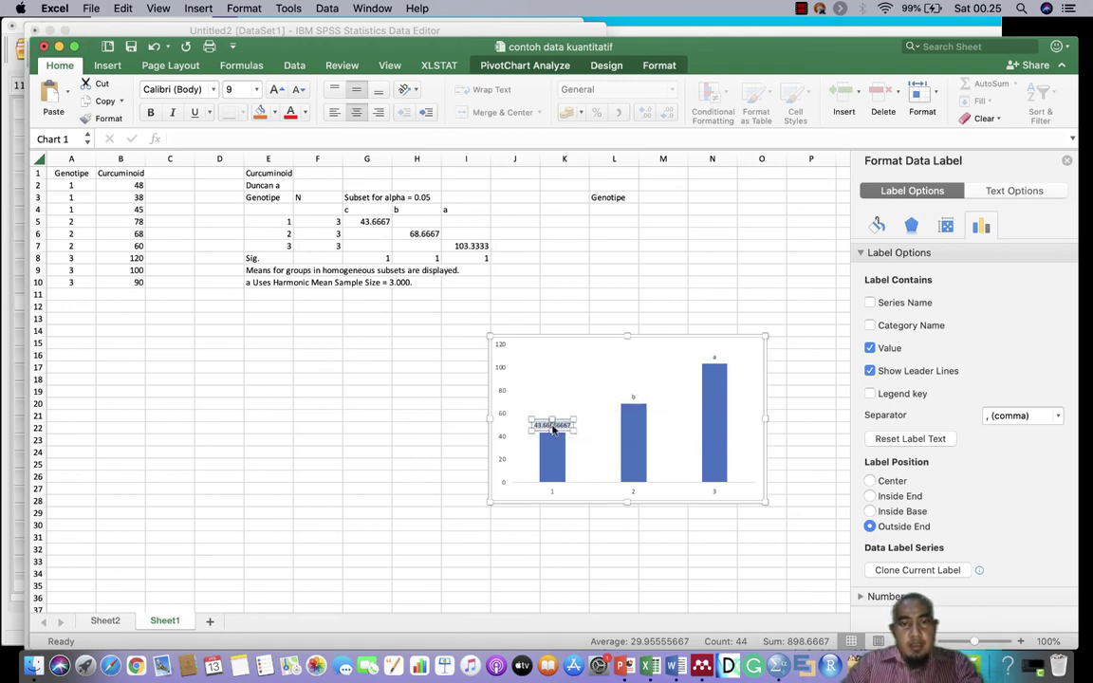
type("c")
left_click(800, 449)
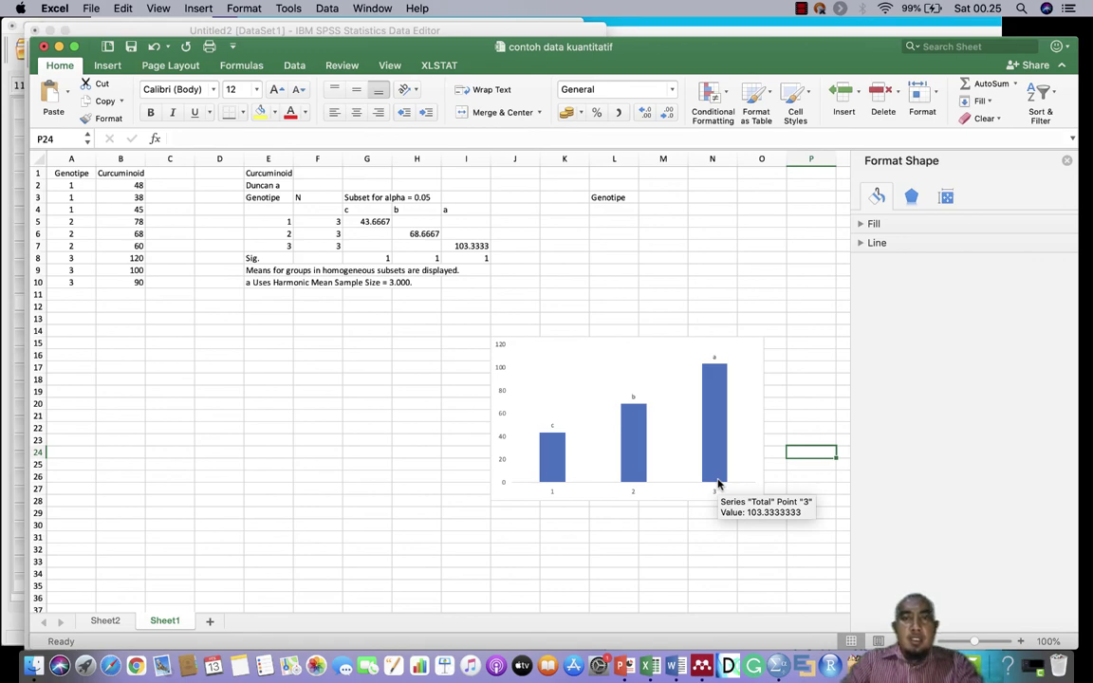
Switch to contoh4.pdf in Preview and examine the correlation heatmap in Gambar 5 and the quantitative agro-morphology data with Duncan letters in Tabel 3.
key("ctrl+Up")
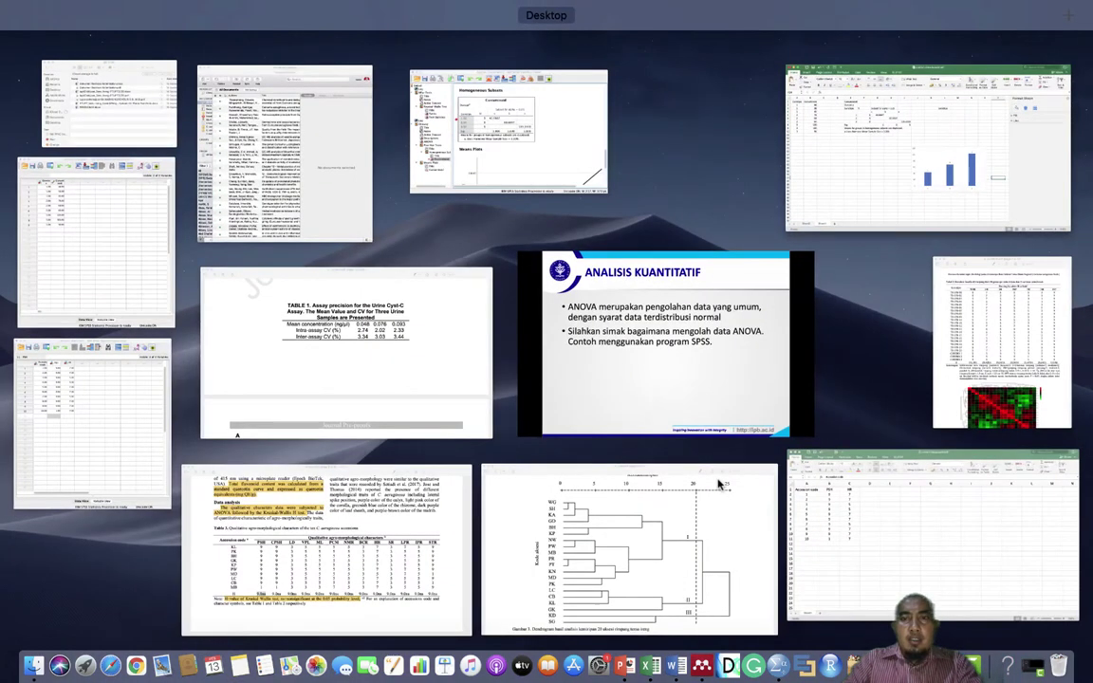
left_click(968, 388)
scroll(837, 393, "down", 10)
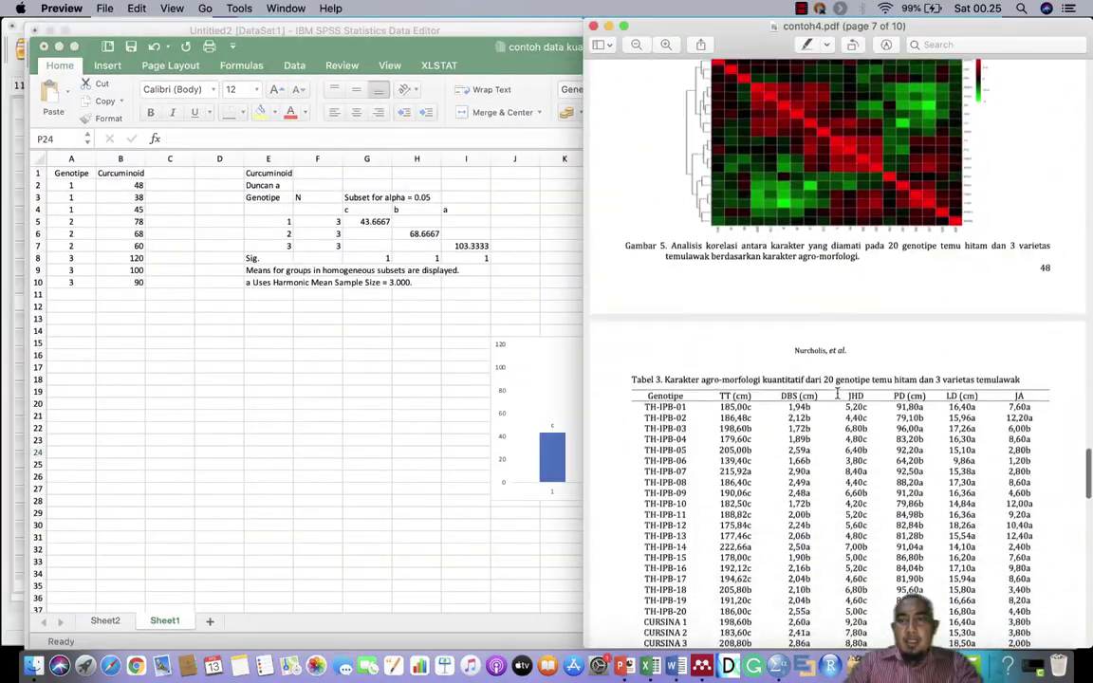
scroll(837, 394, "down", 3)
scroll(837, 393, "up", 6)
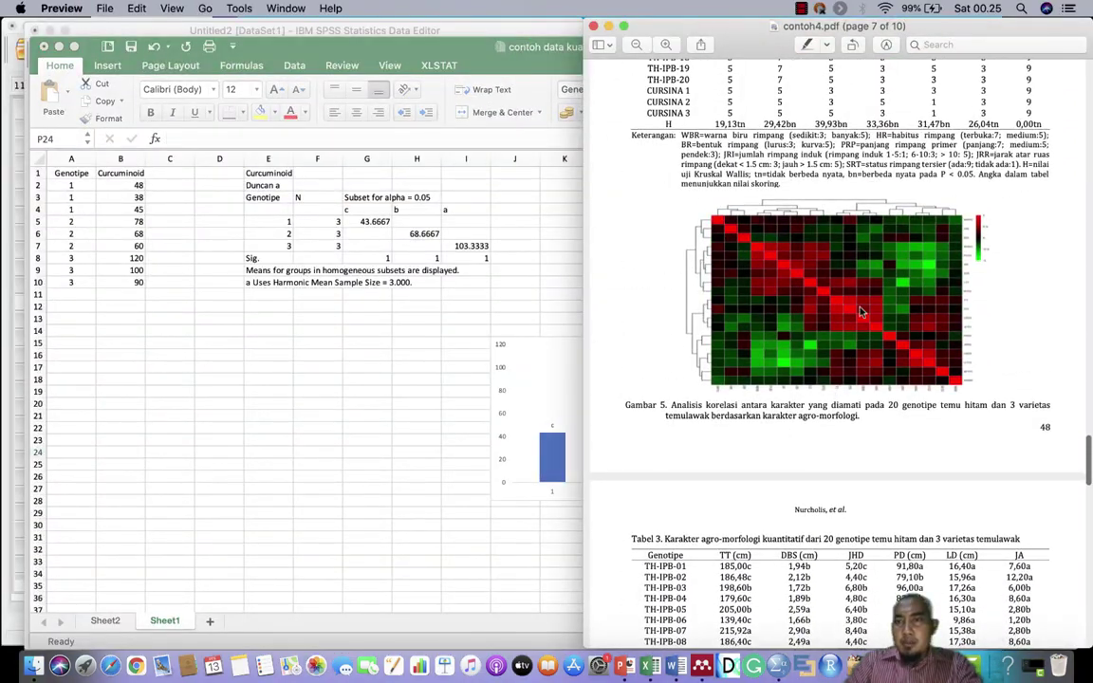
scroll(859, 295, "up", 2)
scroll(859, 295, "up", 5)
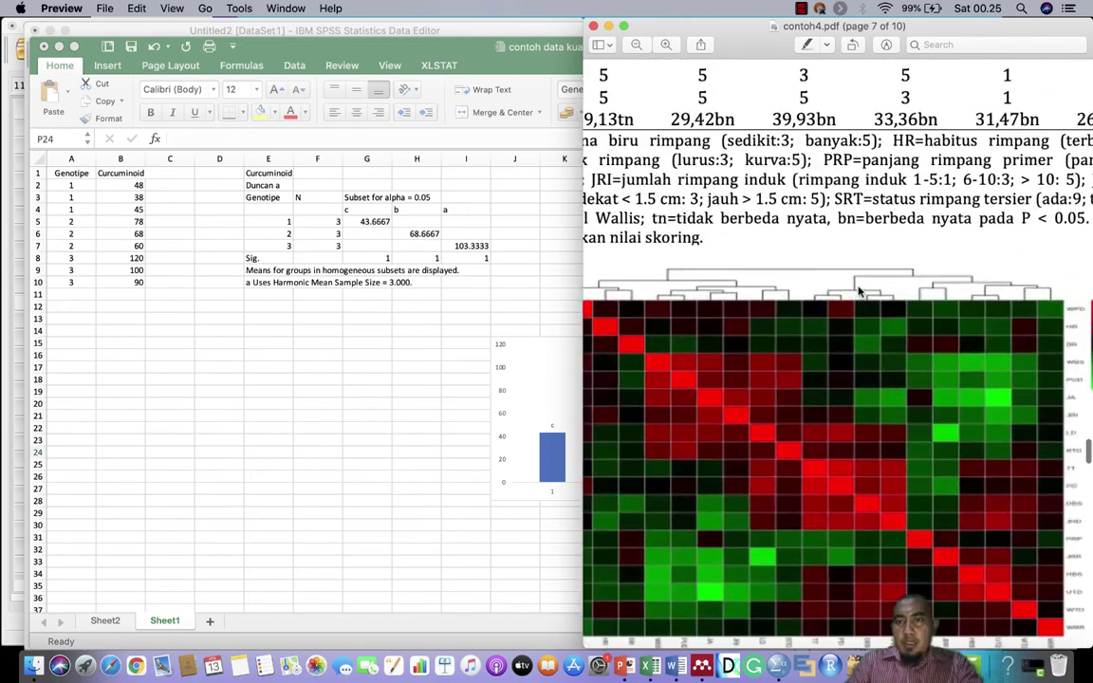
scroll(859, 292, "down", 2)
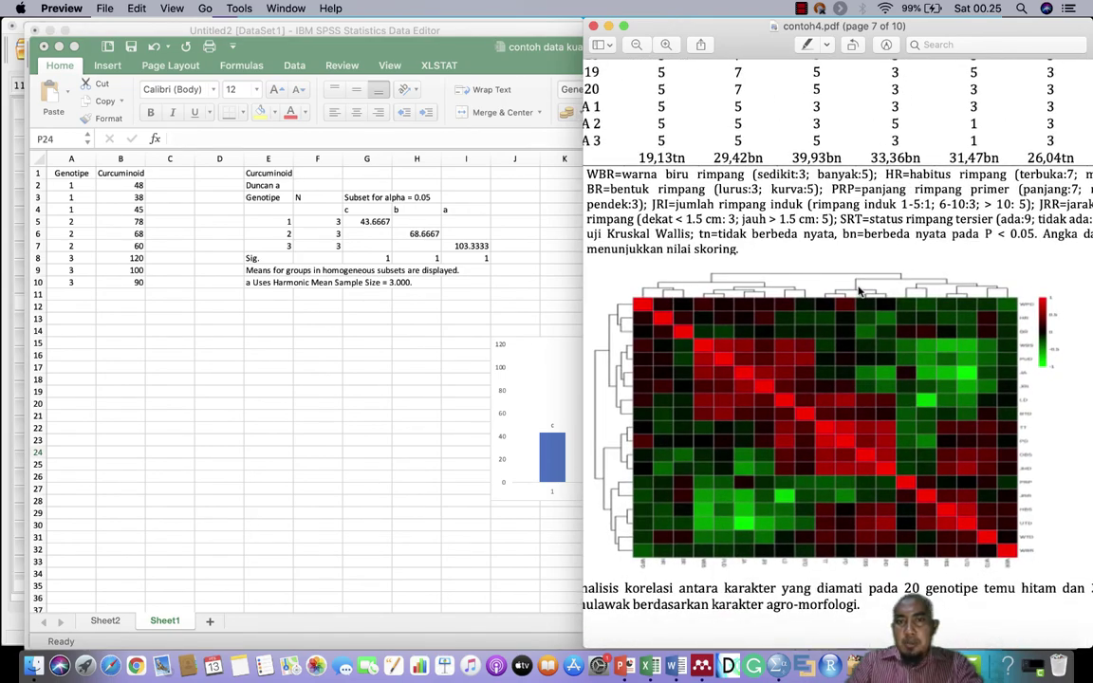
scroll(859, 293, "down", 5)
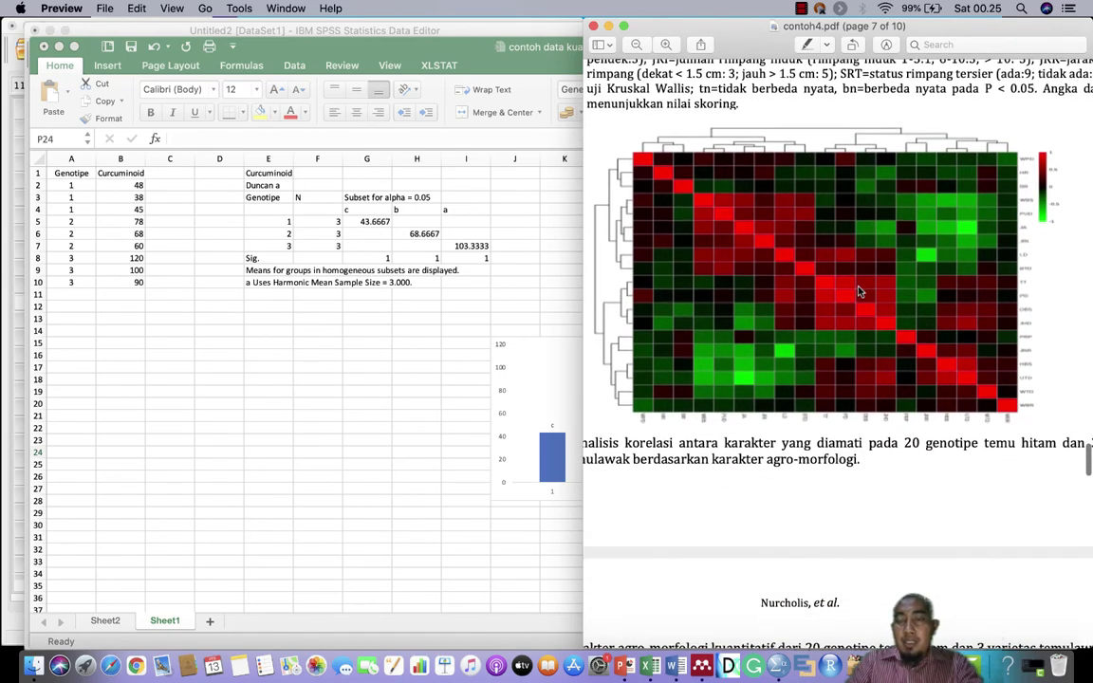
scroll(859, 292, "down", 5)
scroll(859, 292, "up", 4)
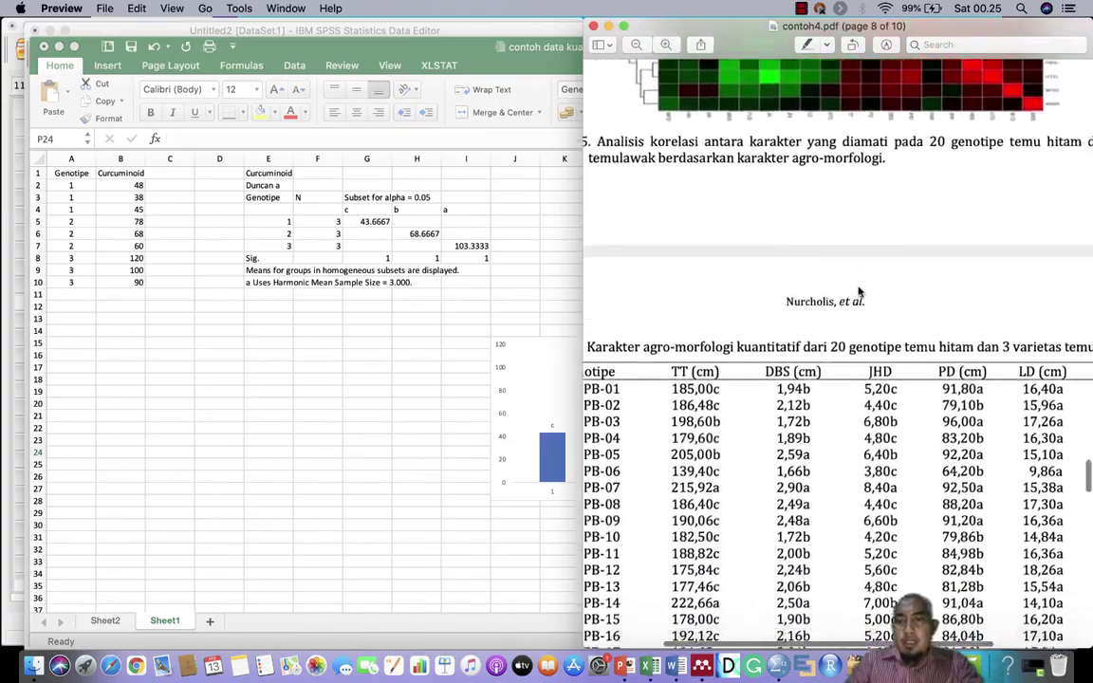